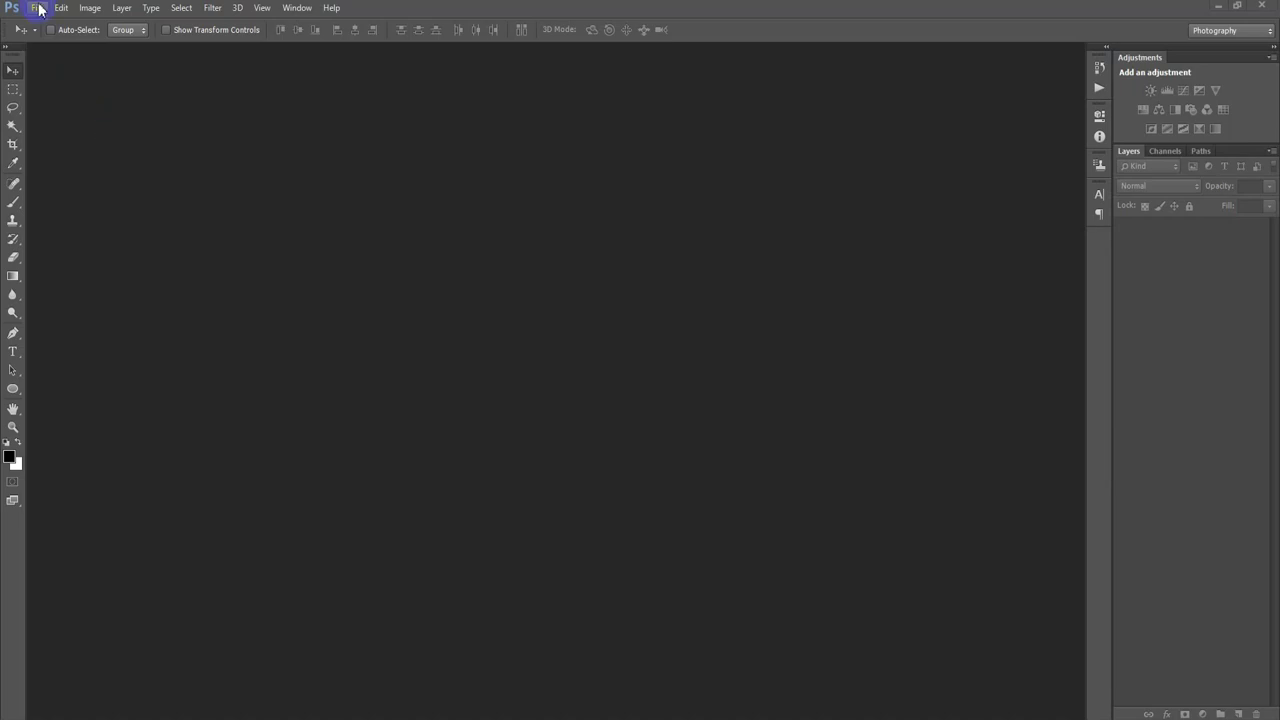
Create a new 1080 × 1080 px, 300 ppi white document and dock it as a tab
{"action": "left_click", "coordinate": [48, 23]}
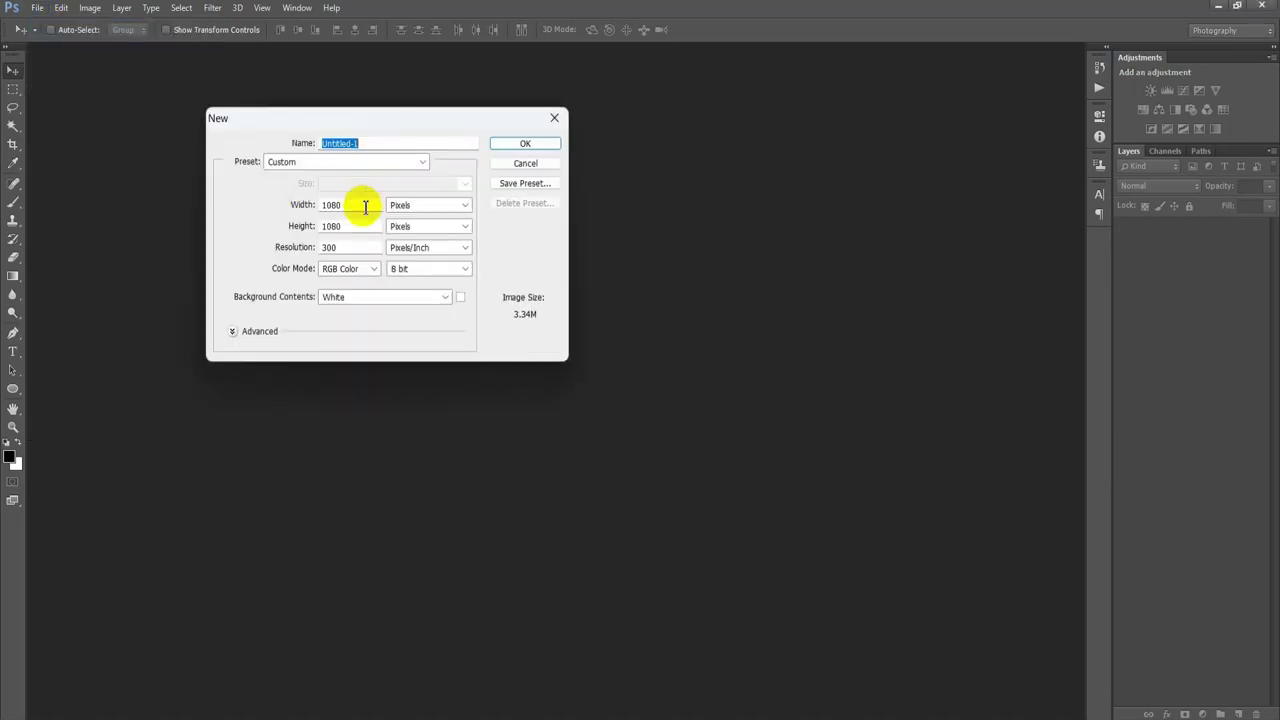
{"action": "left_click", "coordinate": [335, 205]}
{"action": "left_click", "coordinate": [363, 225]}
{"action": "left_click", "coordinate": [337, 248]}
{"action": "left_click", "coordinate": [515, 143]}
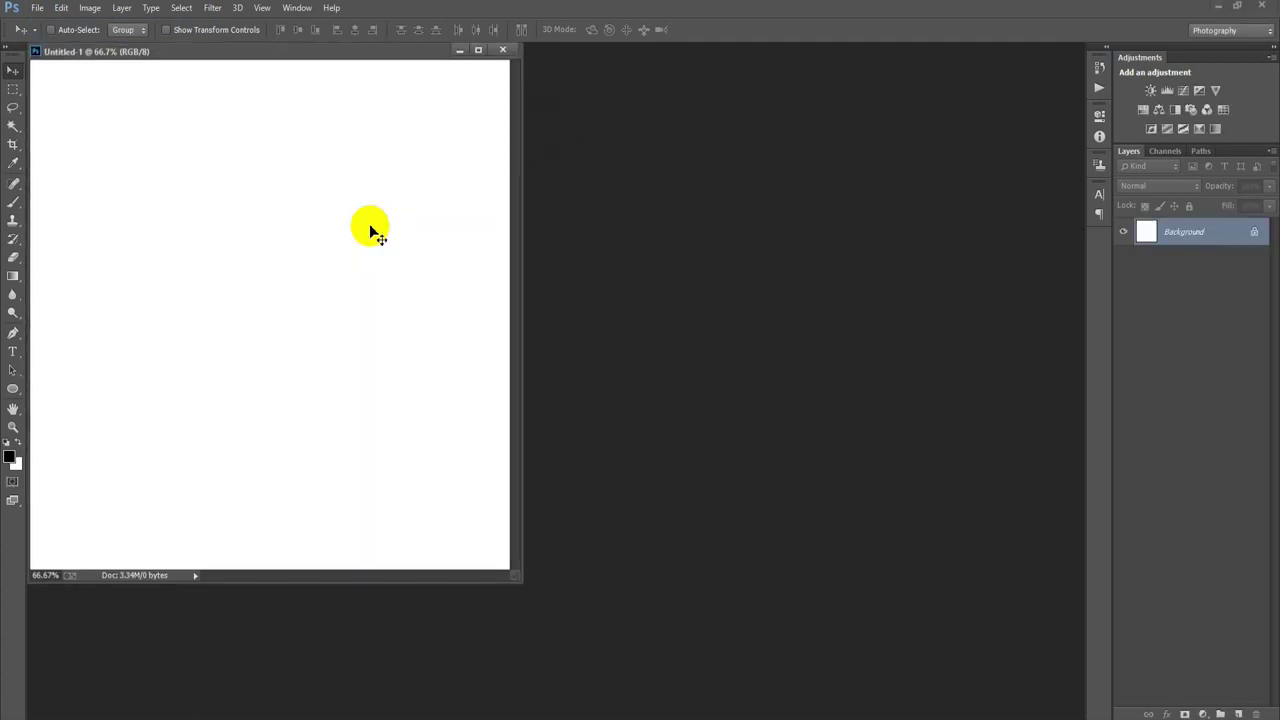
{"action": "mouse_move", "coordinate": [351, 50]}
{"action": "left_mouse_down"}
{"action": "mouse_move", "coordinate": [386, 69]}
{"action": "mouse_move", "coordinate": [474, 68]}
{"action": "mouse_move", "coordinate": [471, 55]}
{"action": "left_mouse_up"}
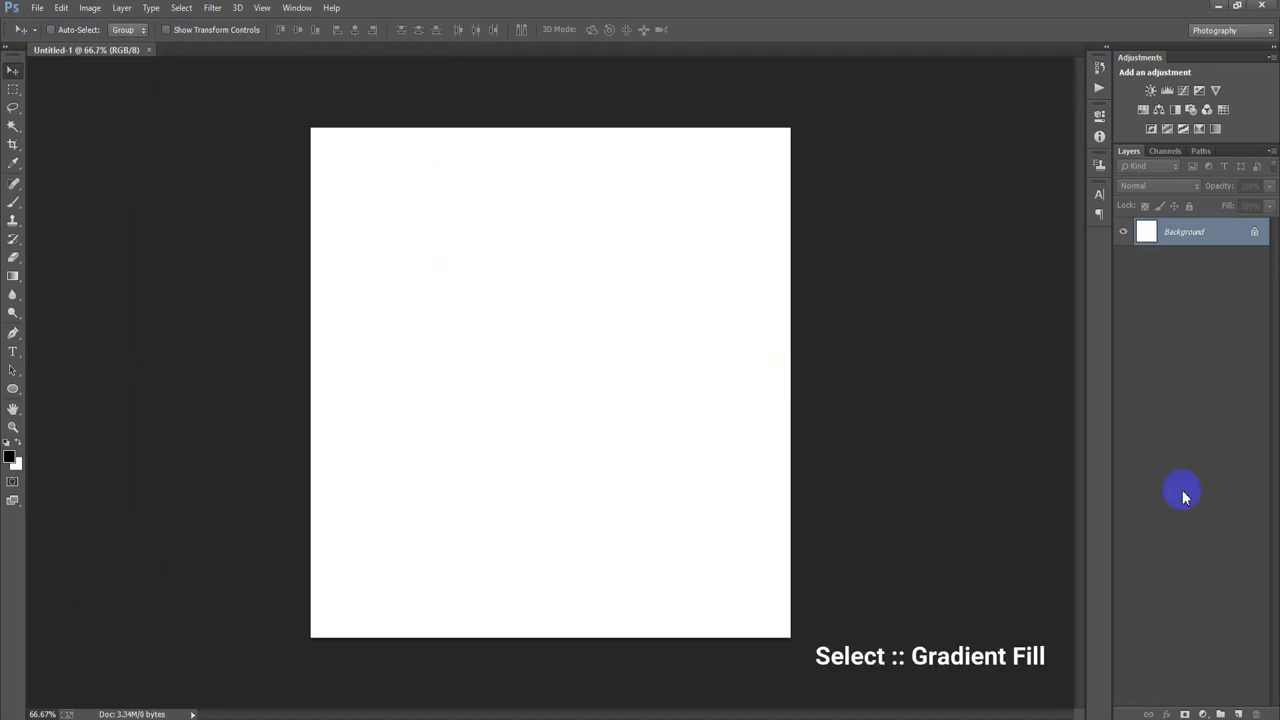
Add a Gradient Fill layer and set its right colour stop to green 459A0D
{"action": "left_click", "coordinate": [1203, 713]}
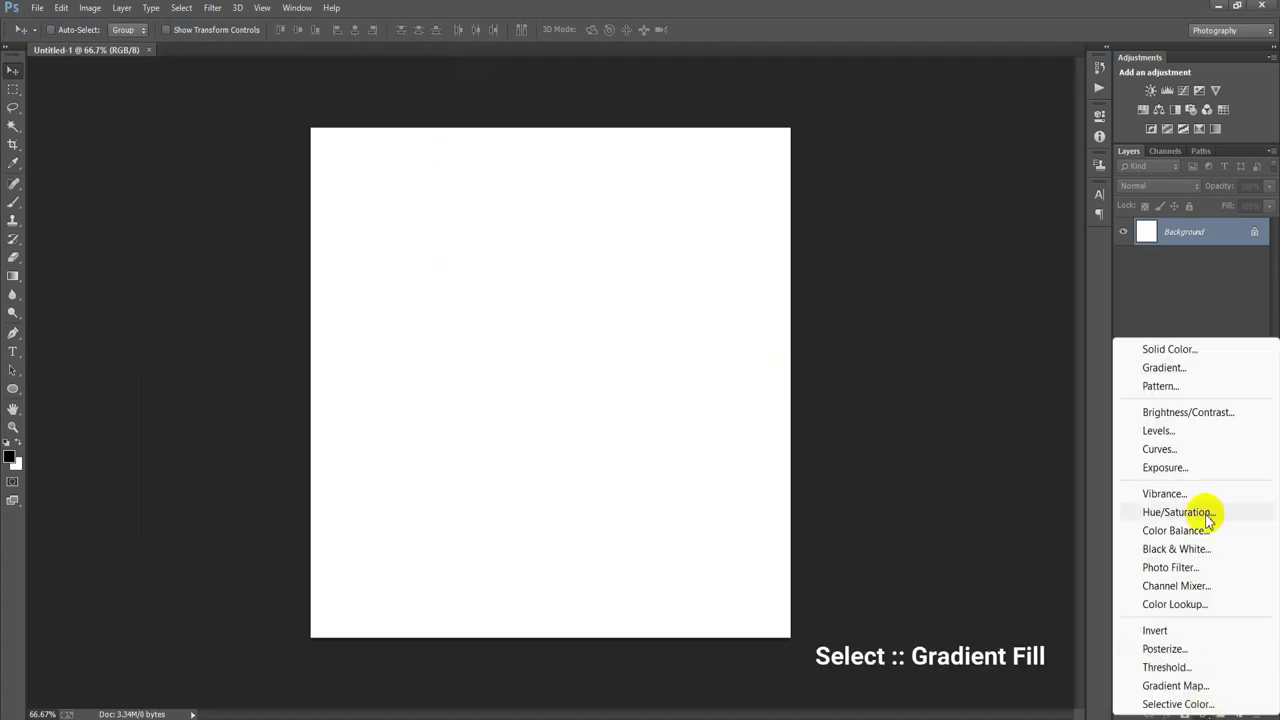
{"action": "left_click", "coordinate": [1167, 366]}
{"action": "left_click", "coordinate": [750, 225]}
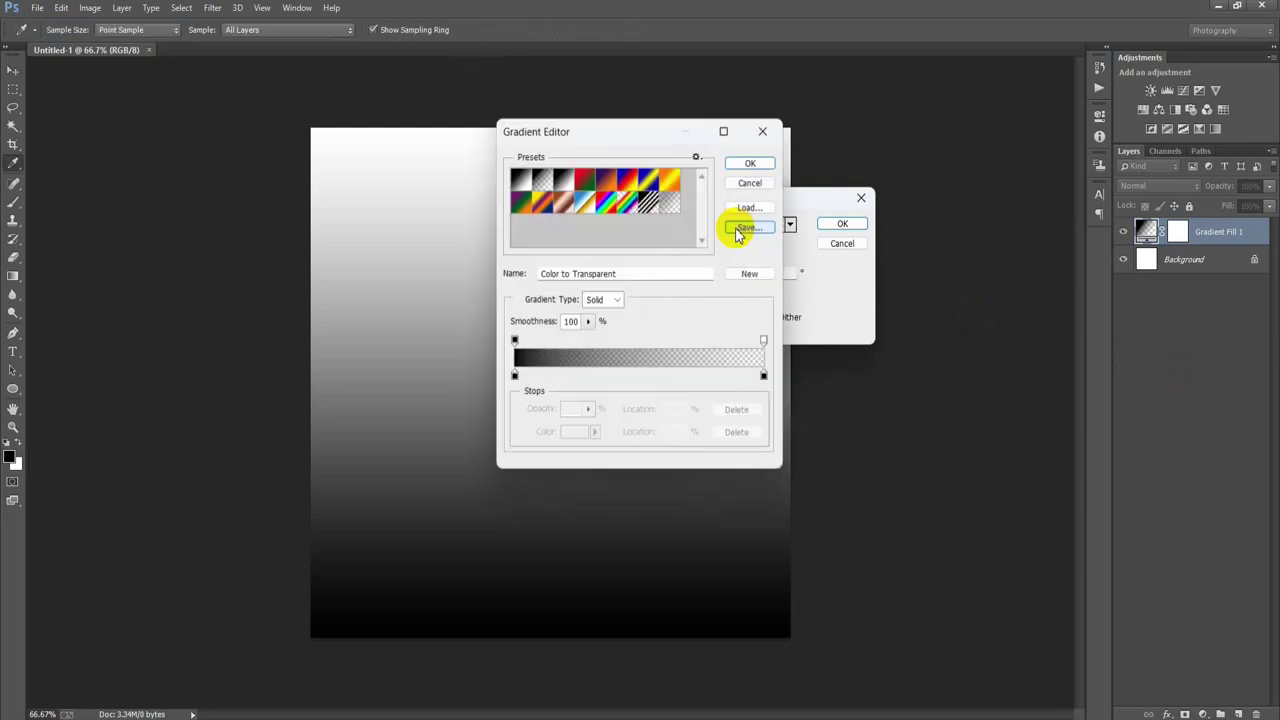
{"action": "left_click", "coordinate": [609, 182]}
{"action": "left_click", "coordinate": [763, 378]}
{"action": "left_click", "coordinate": [573, 432]}
{"action": "double_click", "coordinate": [805, 366]}
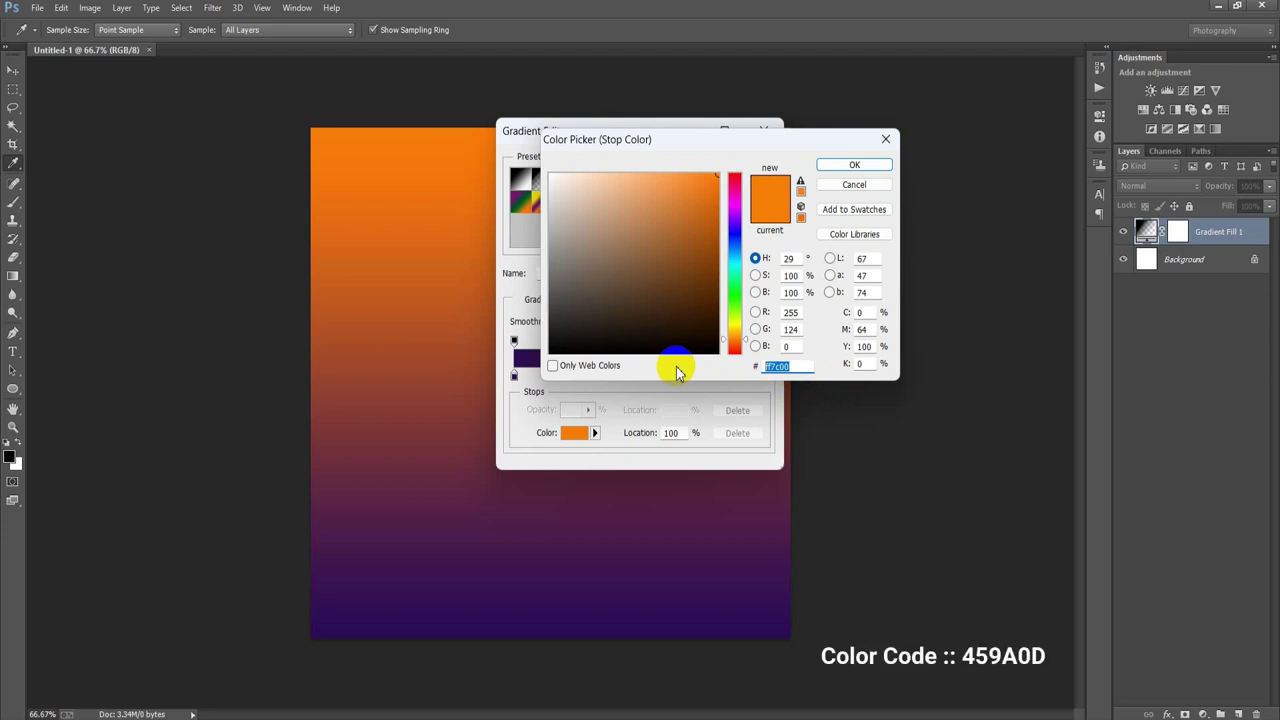
{"action": "type", "text": "4"}
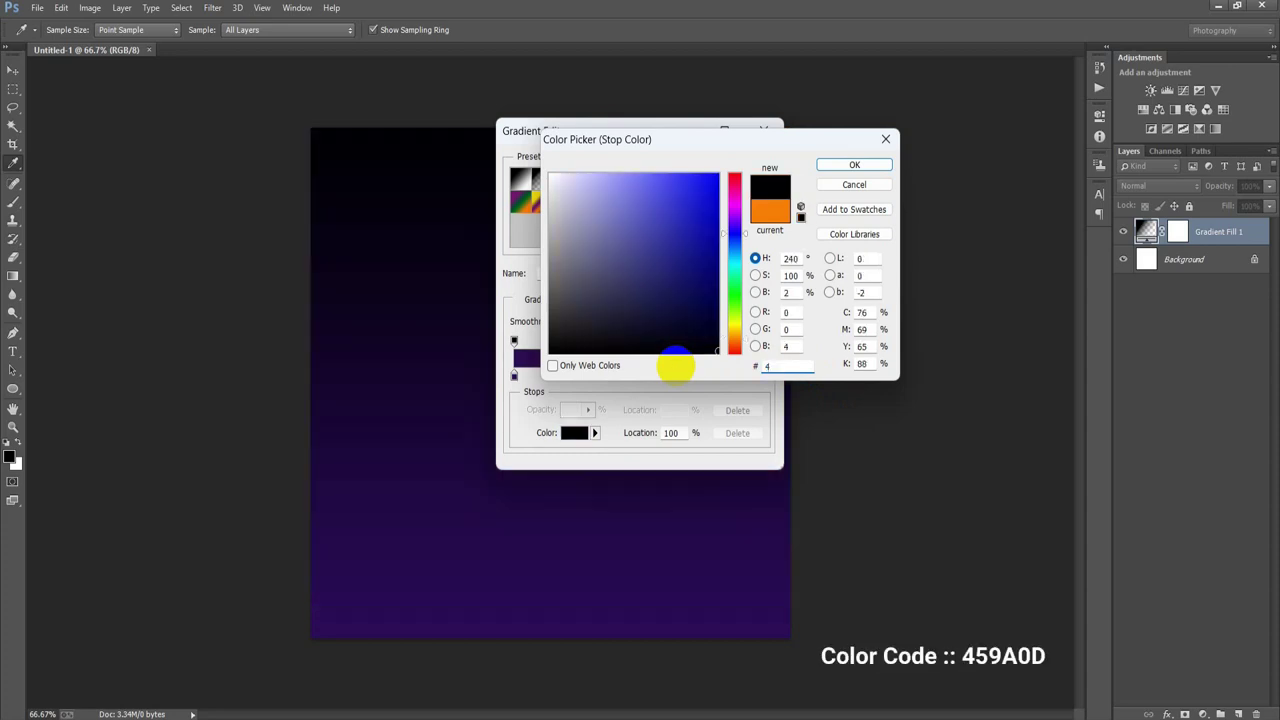
{"action": "type", "text": "59A0D"}
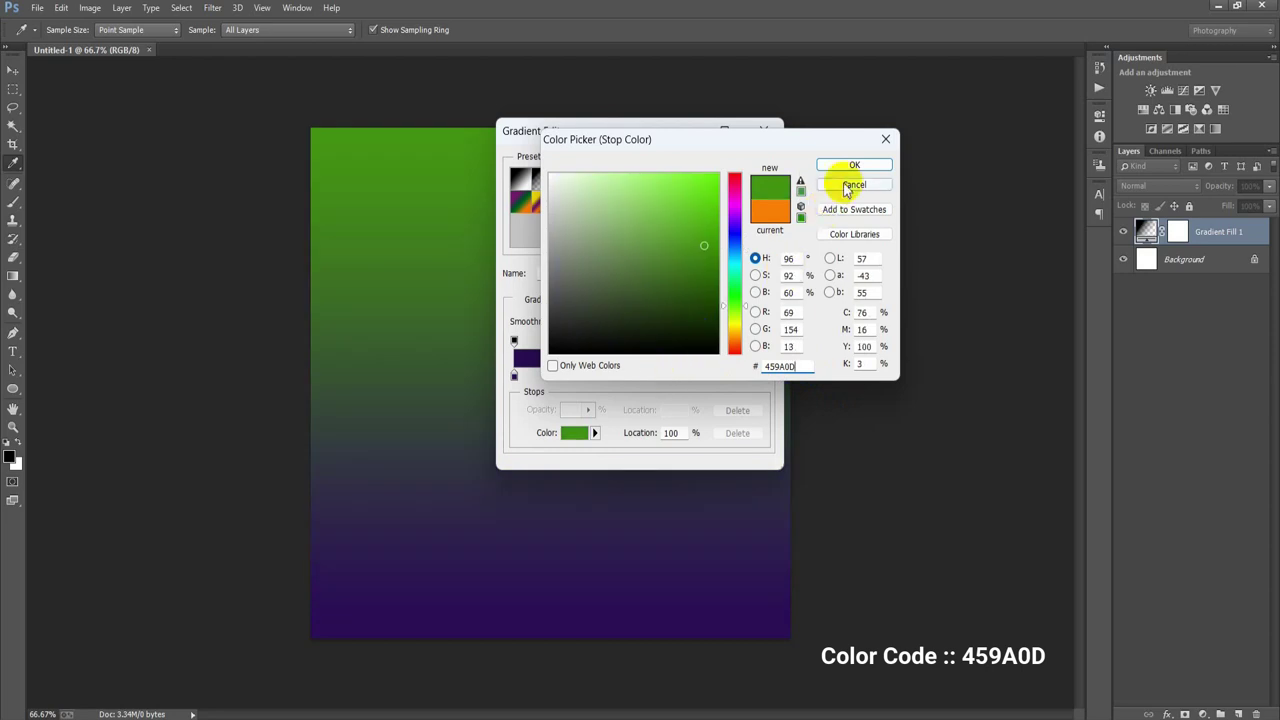
{"action": "left_click", "coordinate": [852, 165]}
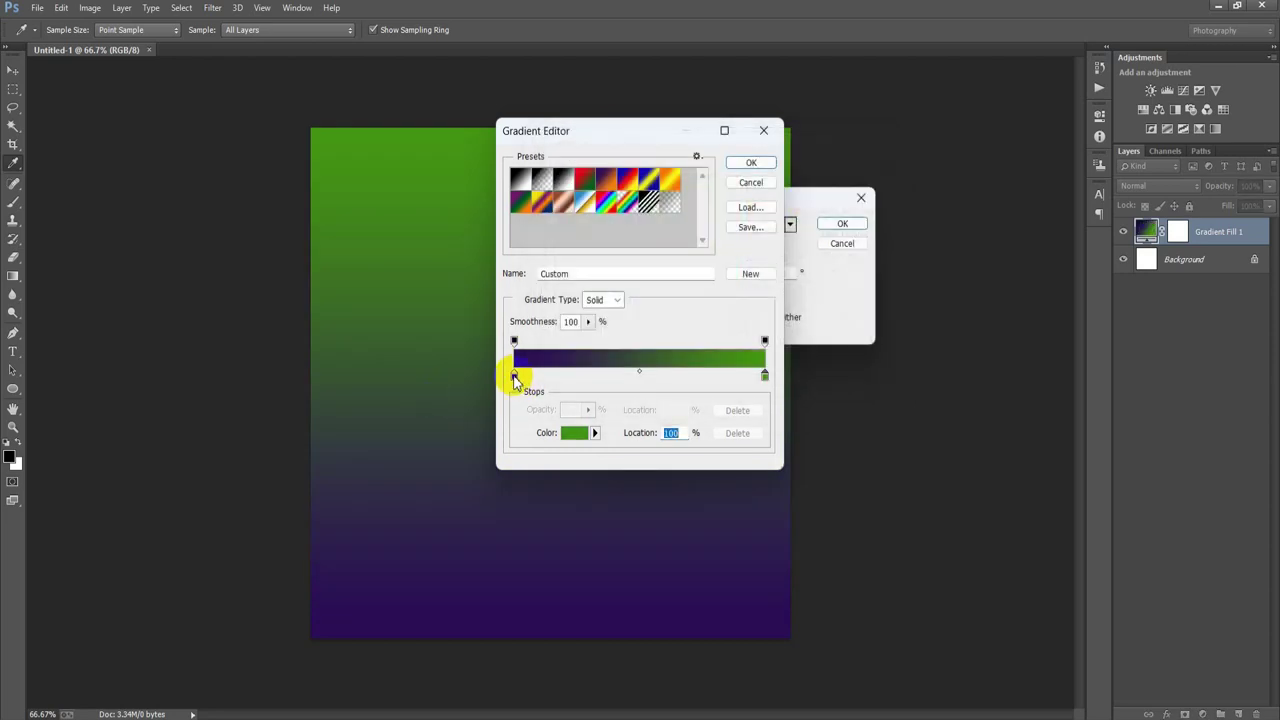
Set the left gradient stop to yellow-green B8D517 and accept the gradient
{"action": "left_click", "coordinate": [514, 374]}
{"action": "left_click", "coordinate": [573, 432]}
{"action": "left_click_drag", "start_coordinate": [766, 366], "coordinate": [807, 366]}
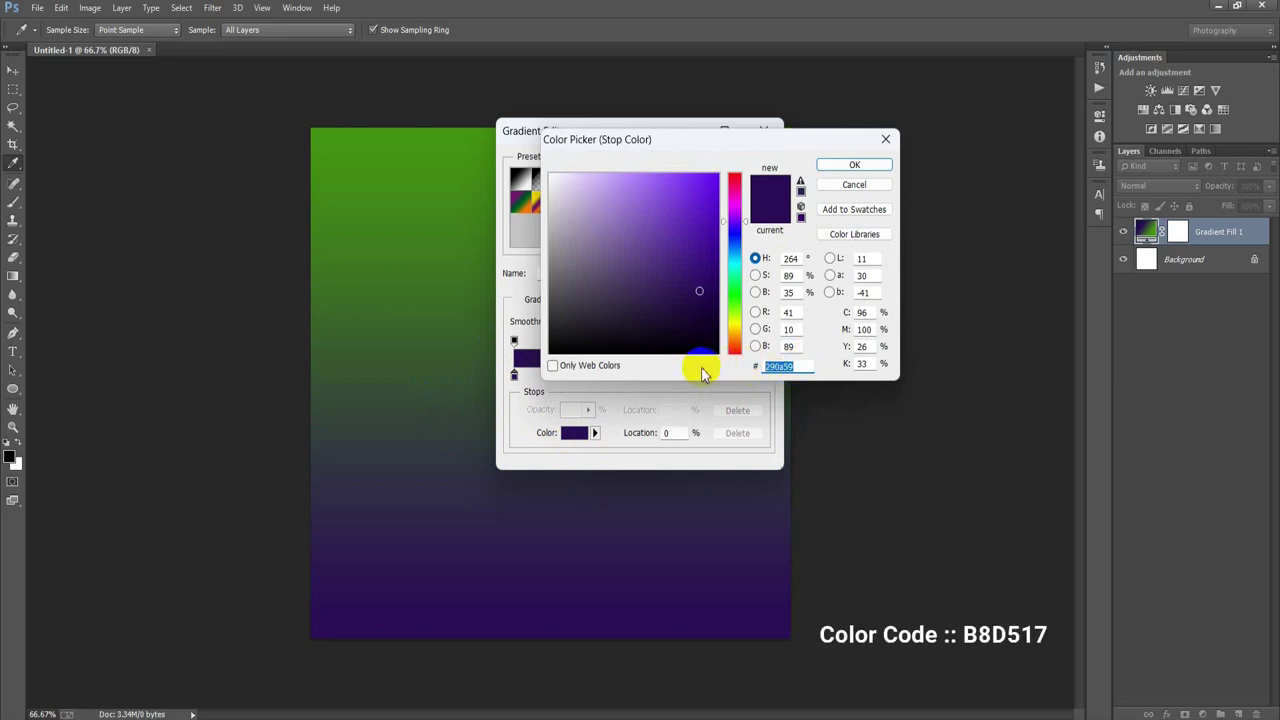
{"action": "type", "text": "B8D"}
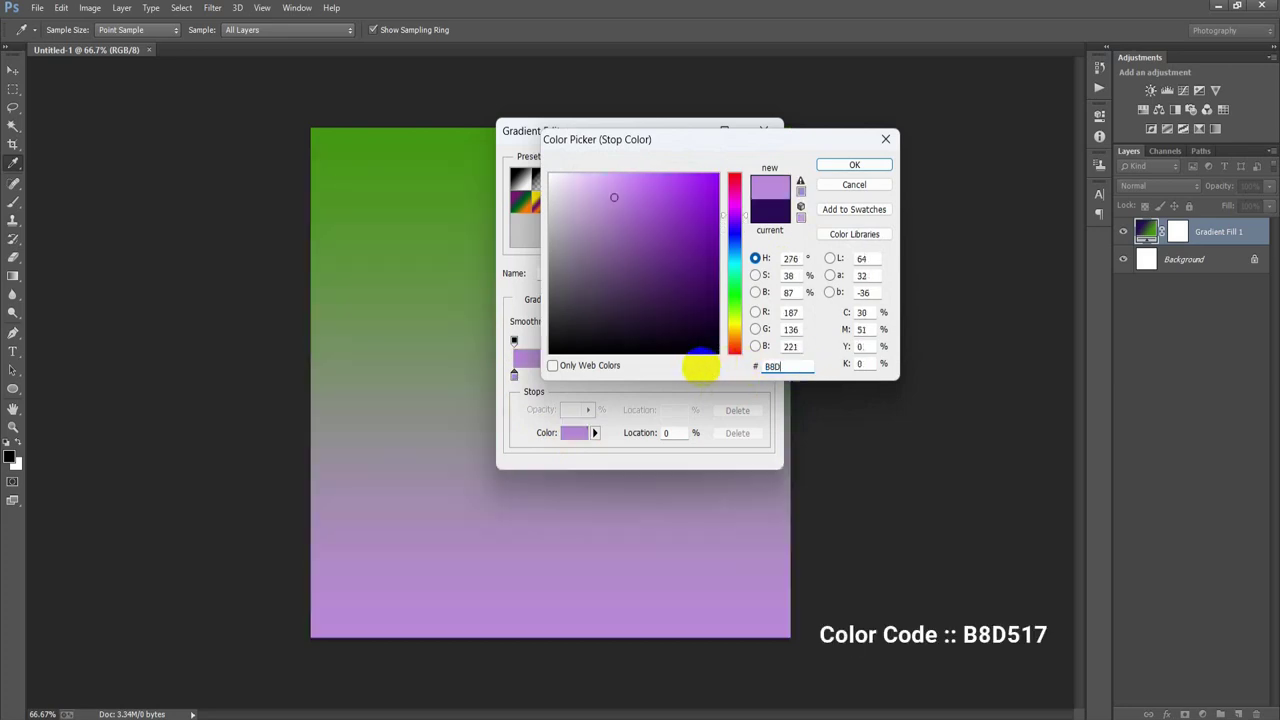
{"action": "type", "text": "51"}
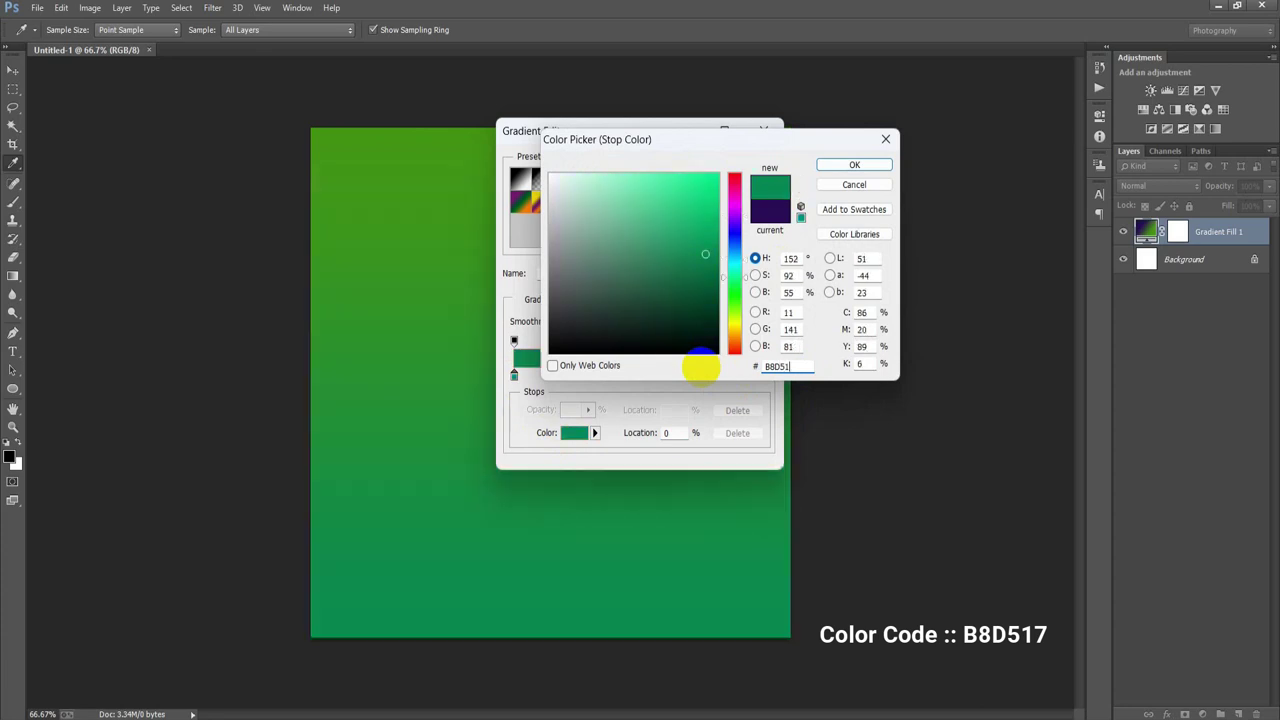
{"action": "type", "text": "7"}
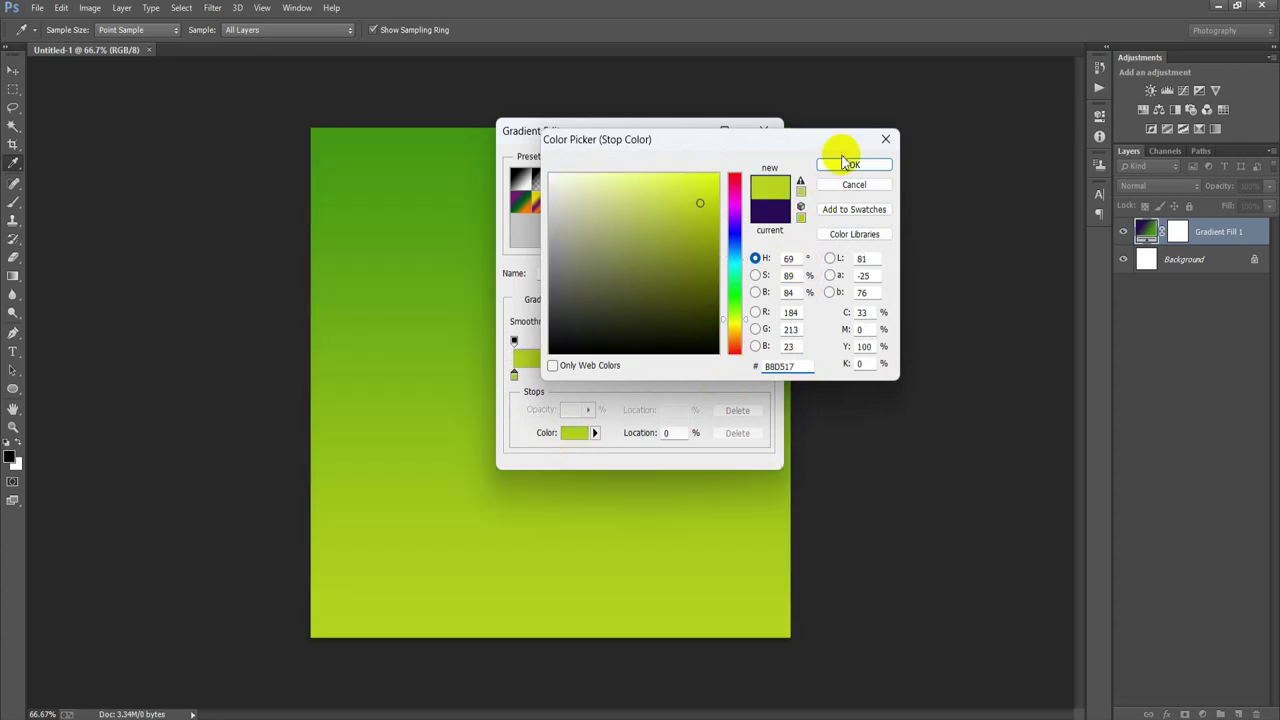
{"action": "left_click", "coordinate": [852, 164]}
{"action": "left_click", "coordinate": [752, 166]}
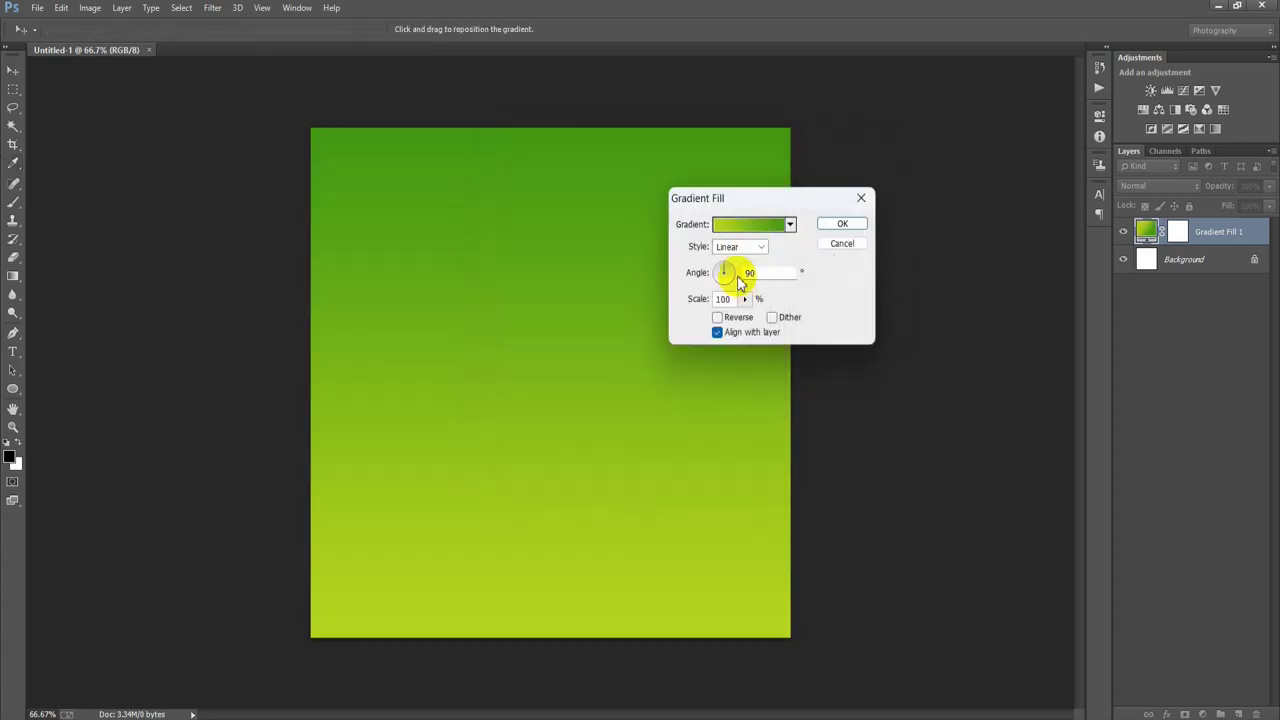
Set the gradient angle to -90° with dither and apply the fill
{"action": "left_click", "coordinate": [749, 272]}
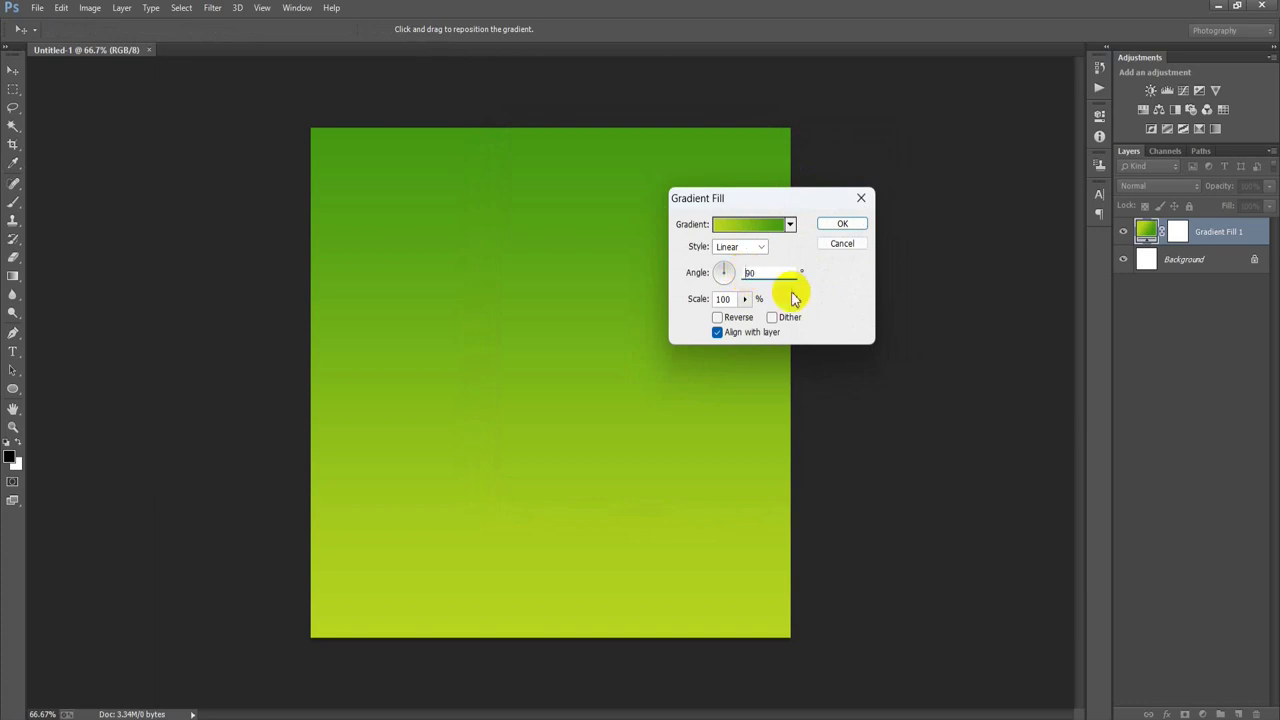
{"action": "type", "text": "-"}
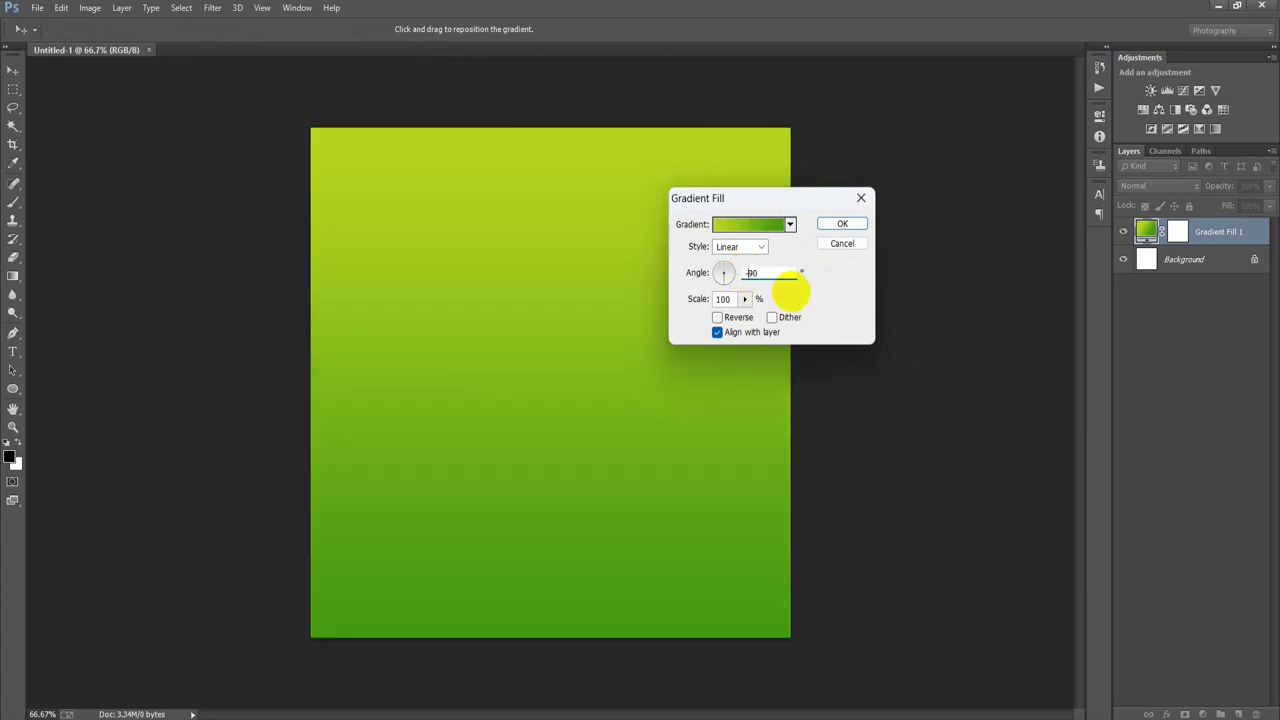
{"action": "left_click", "coordinate": [717, 318]}
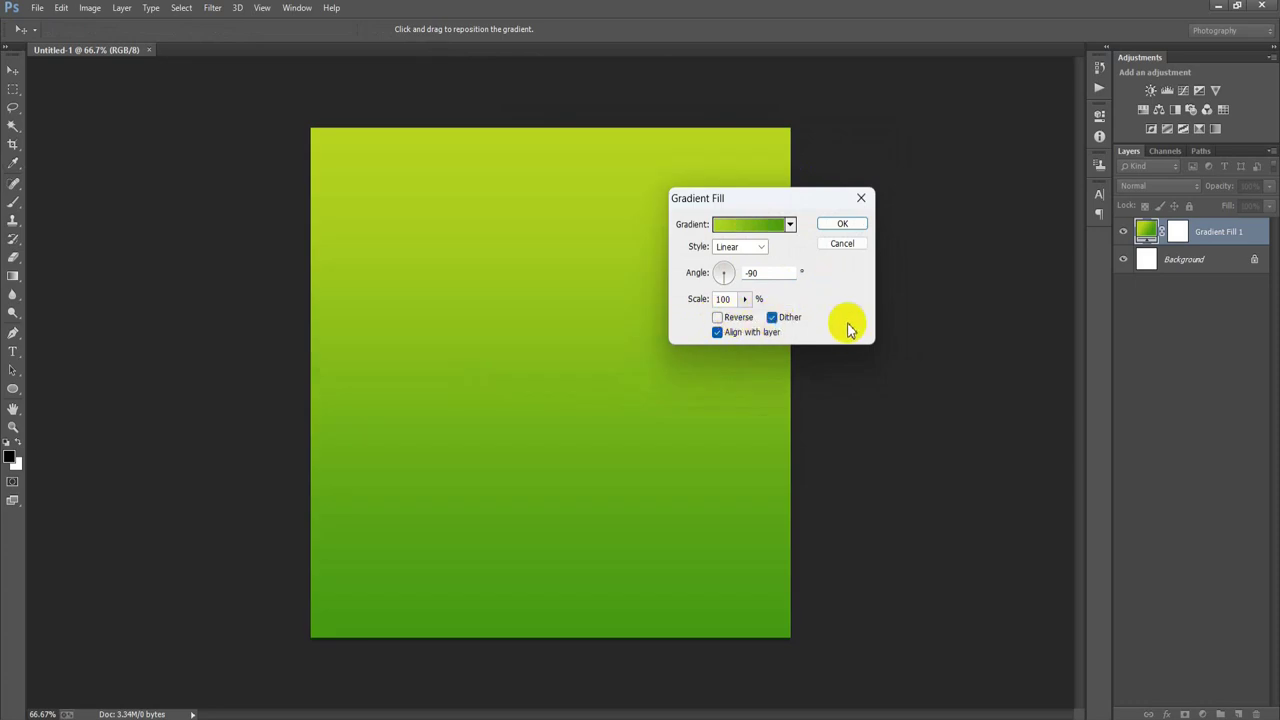
{"action": "left_click", "coordinate": [842, 223]}
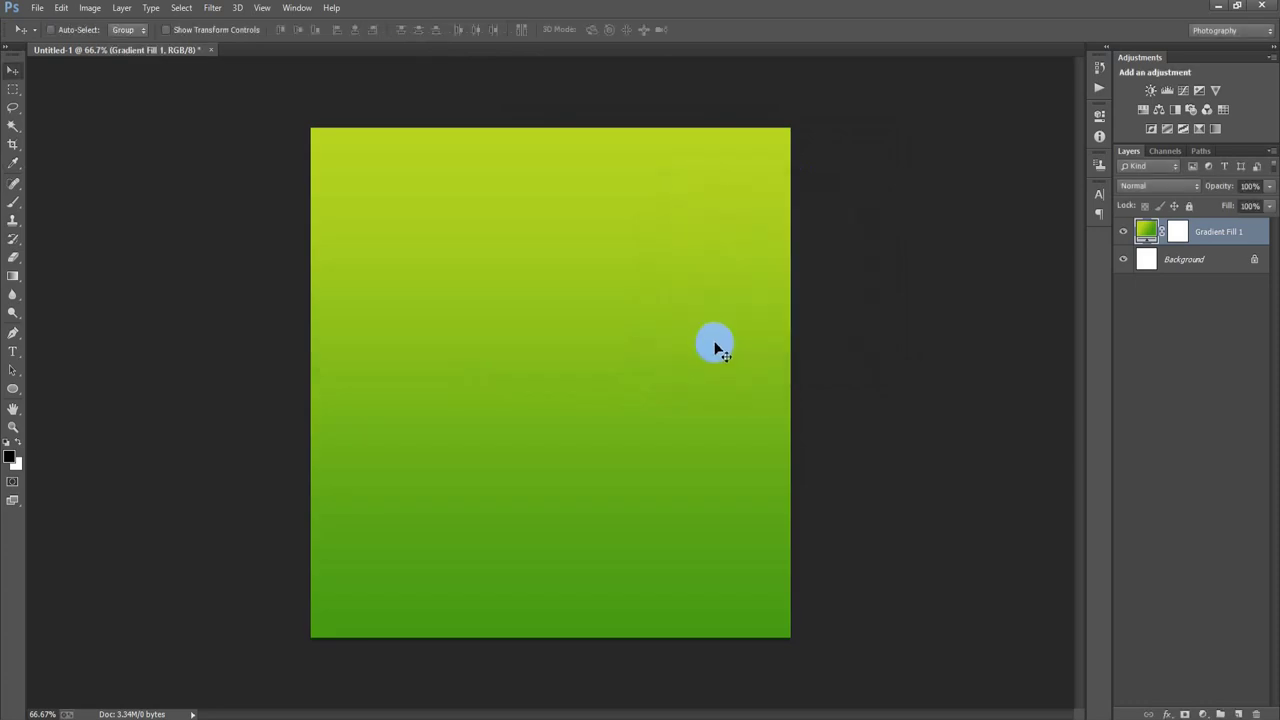
Place the sunburst image as a linked layer over the gradient
{"action": "left_click", "coordinate": [37, 7]}
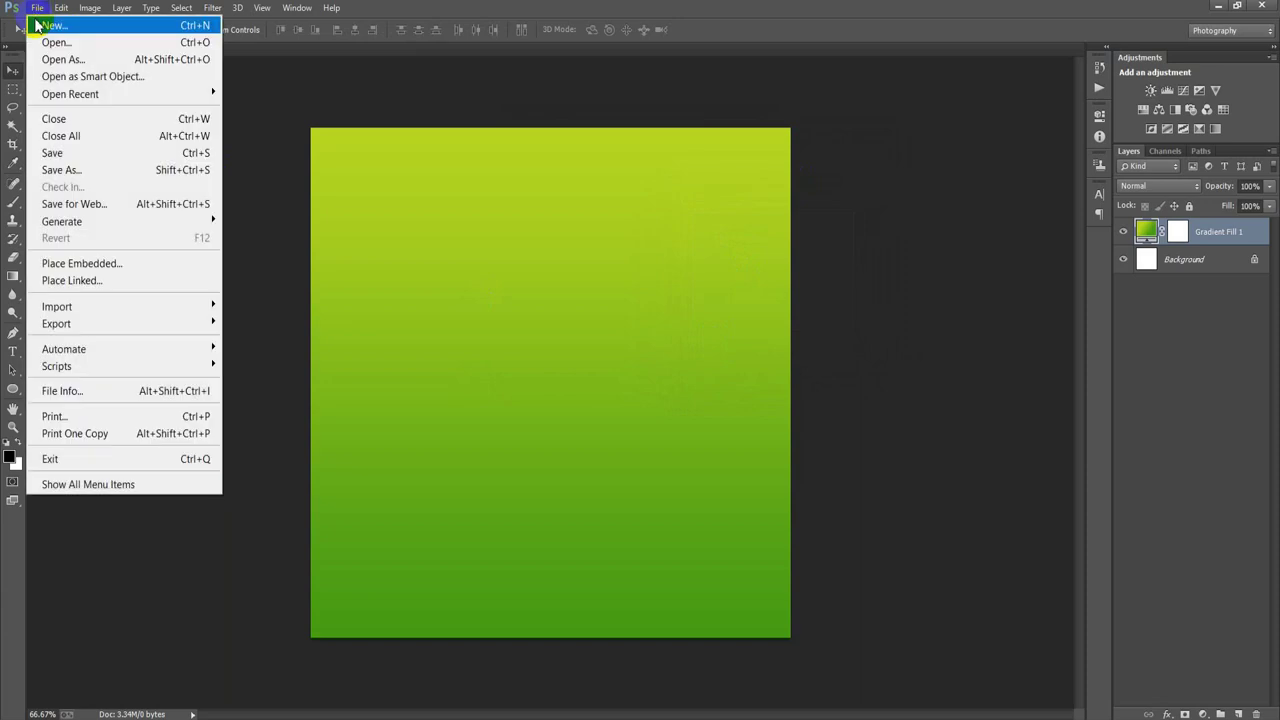
{"action": "left_click", "coordinate": [121, 281]}
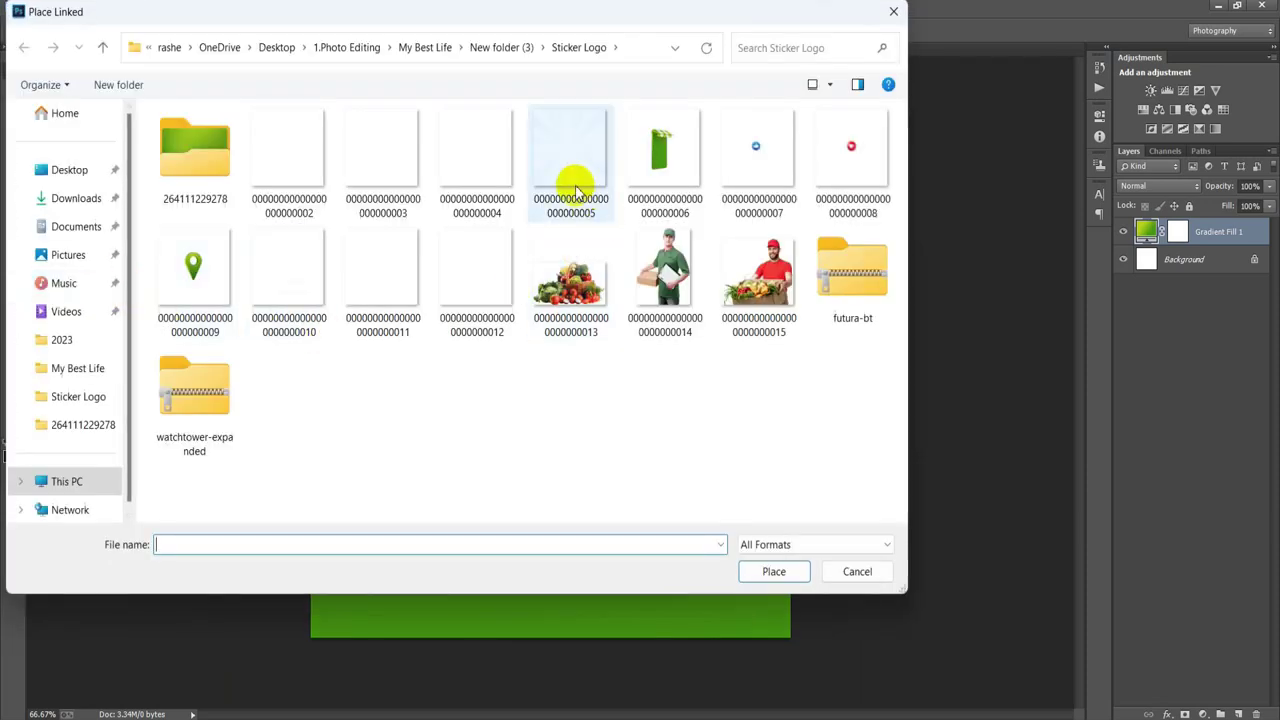
{"action": "left_click", "coordinate": [579, 192]}
{"action": "left_click", "coordinate": [774, 571]}
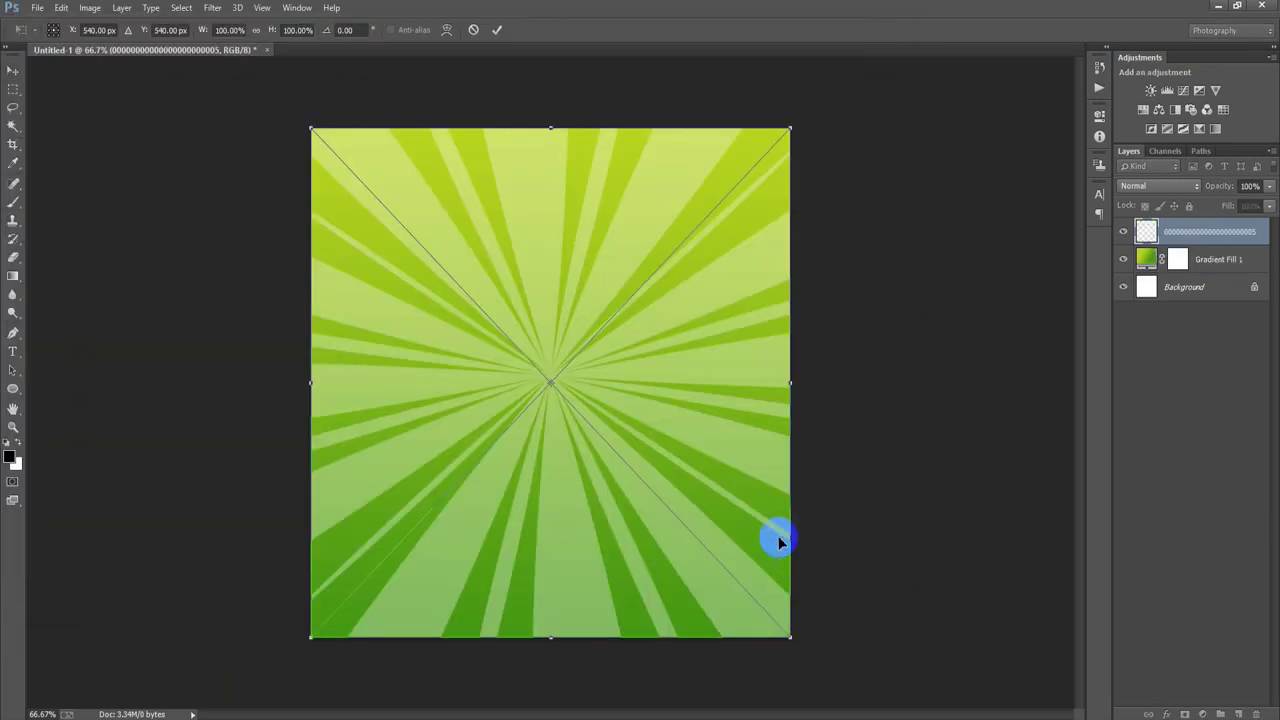
{"action": "left_click", "coordinate": [497, 29]}
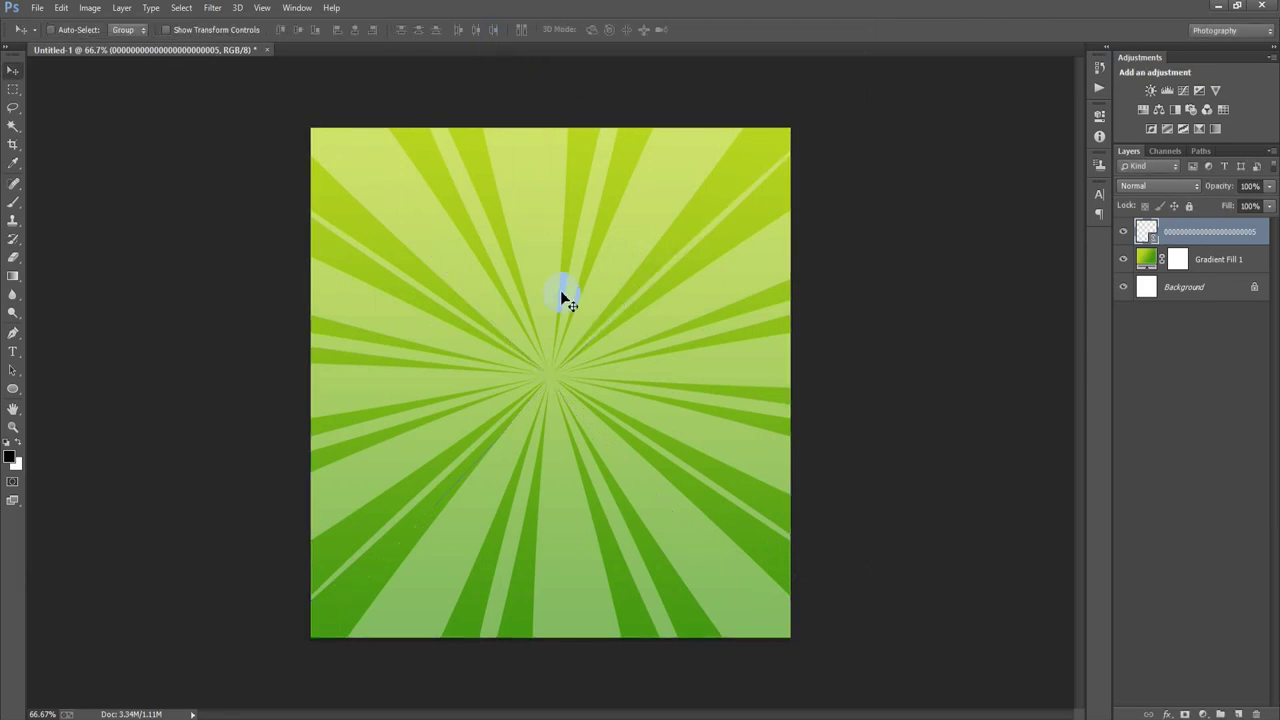
Set the sunburst layer to Overlay blend mode at 31% opacity
{"action": "left_click", "coordinate": [1150, 186]}
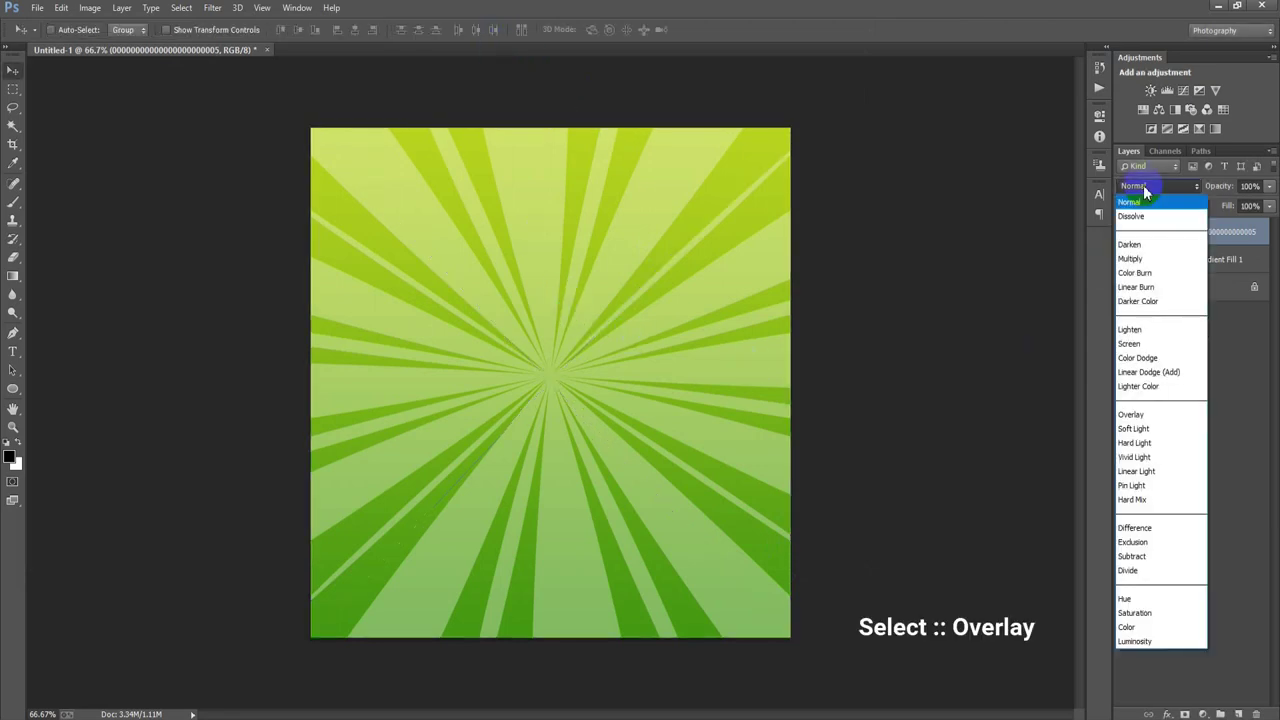
{"action": "left_click", "coordinate": [1130, 414]}
{"action": "left_click", "coordinate": [1250, 186]}
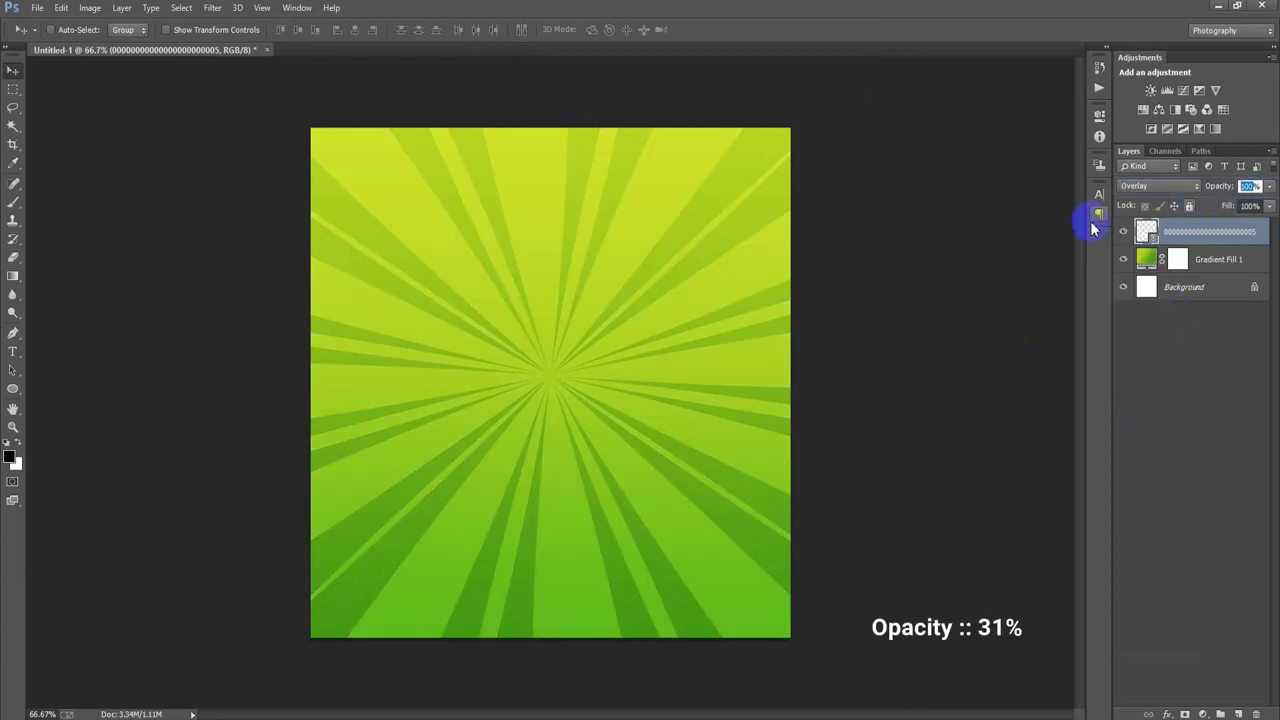
{"action": "type", "text": "3"}
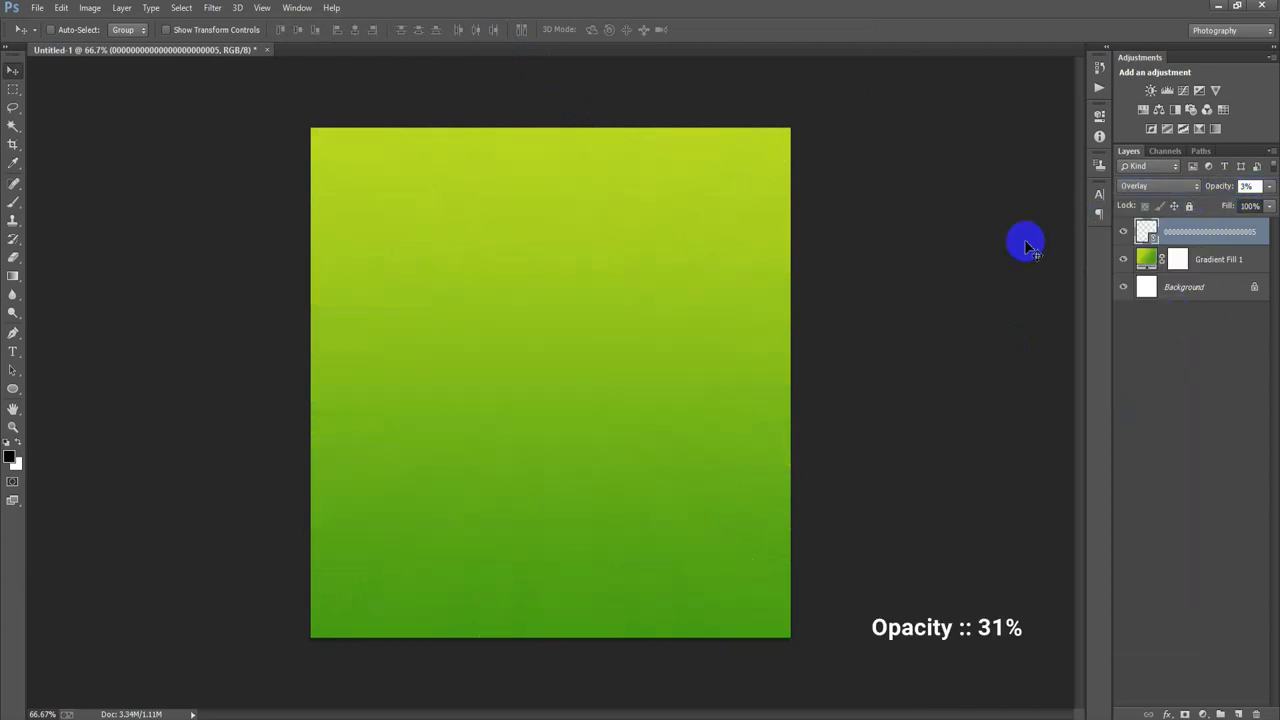
{"action": "type", "text": "1"}
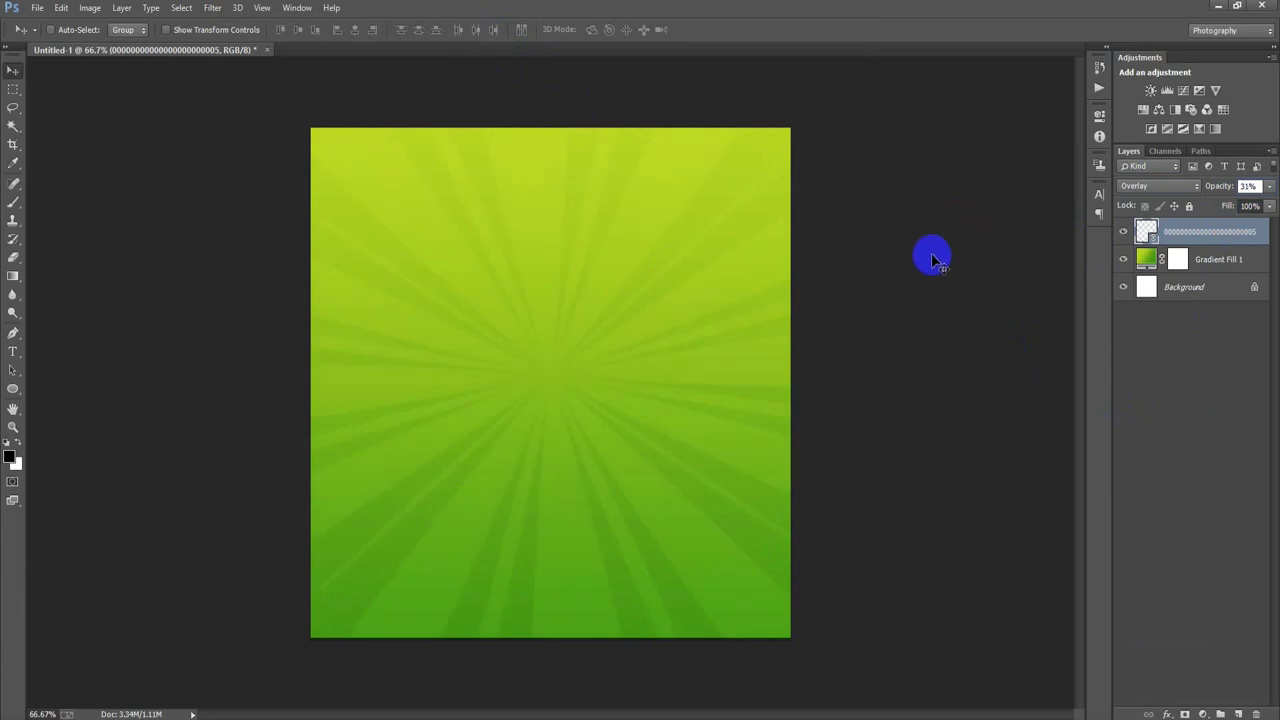
Group the sunburst with the gradient as Group 1 and add an empty layer
{"action": "left_click", "coordinate": [1243, 269], "text": "shift"}
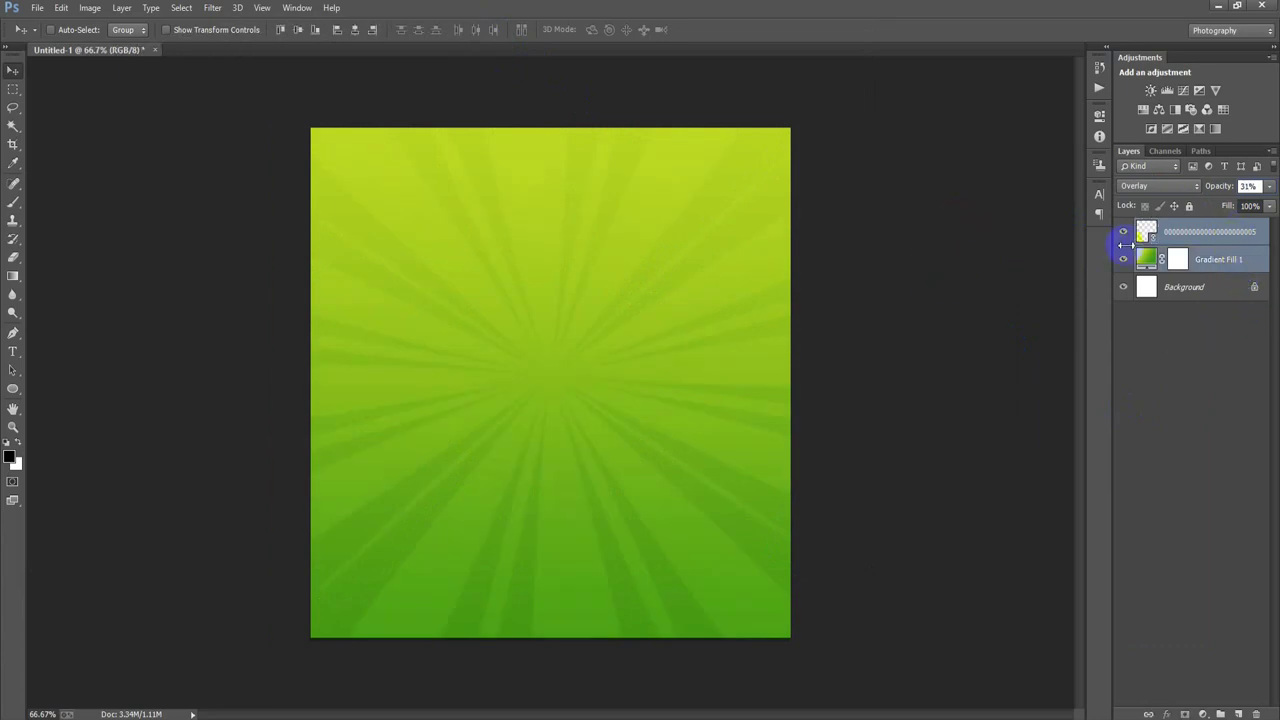
{"action": "key", "text": "ctrl+g"}
{"action": "key", "text": "ctrl+g"}
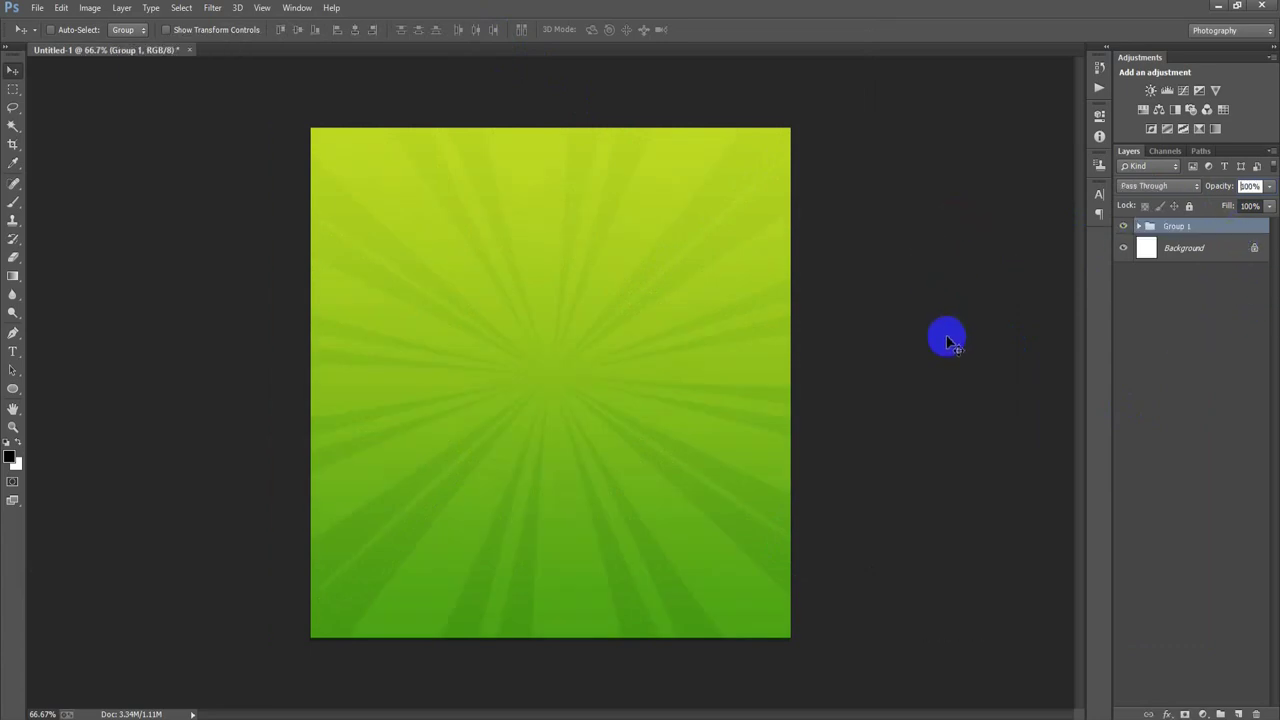
{"action": "left_click", "coordinate": [1238, 714]}
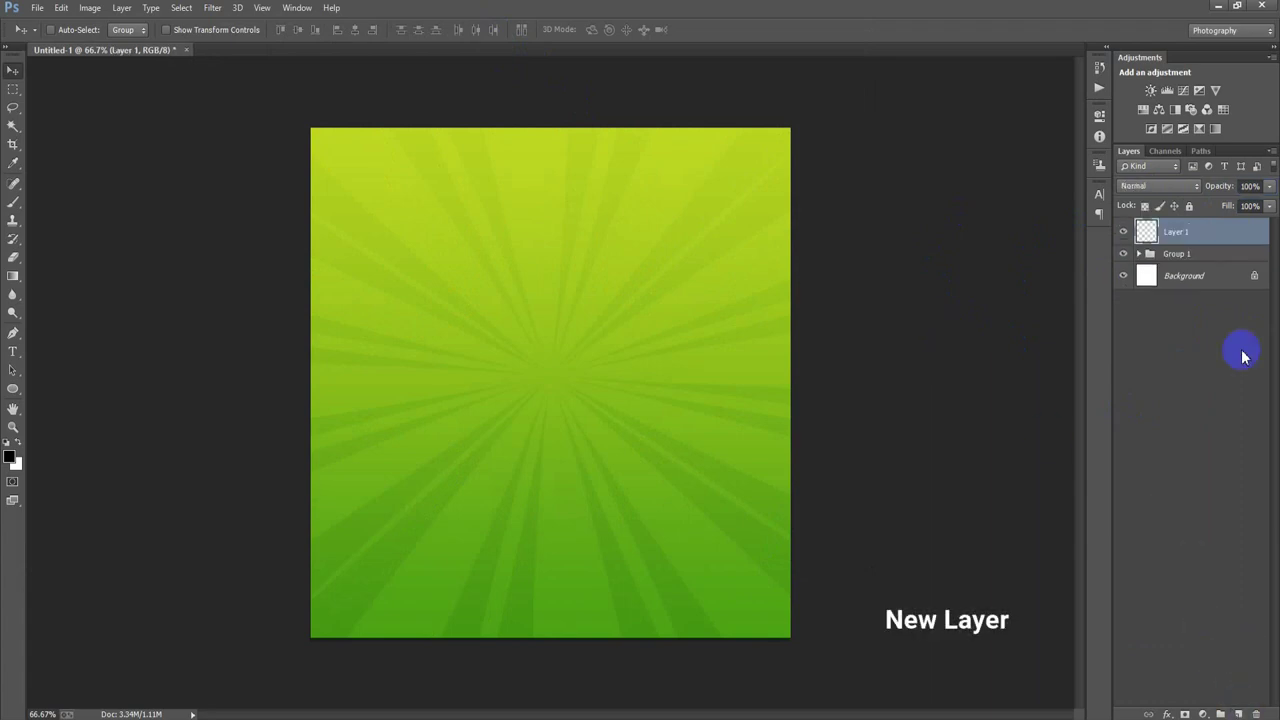
Paste the FRESH & HEALTHY headline as text and set its font to Watchtower
{"action": "right_click", "coordinate": [46, 353]}
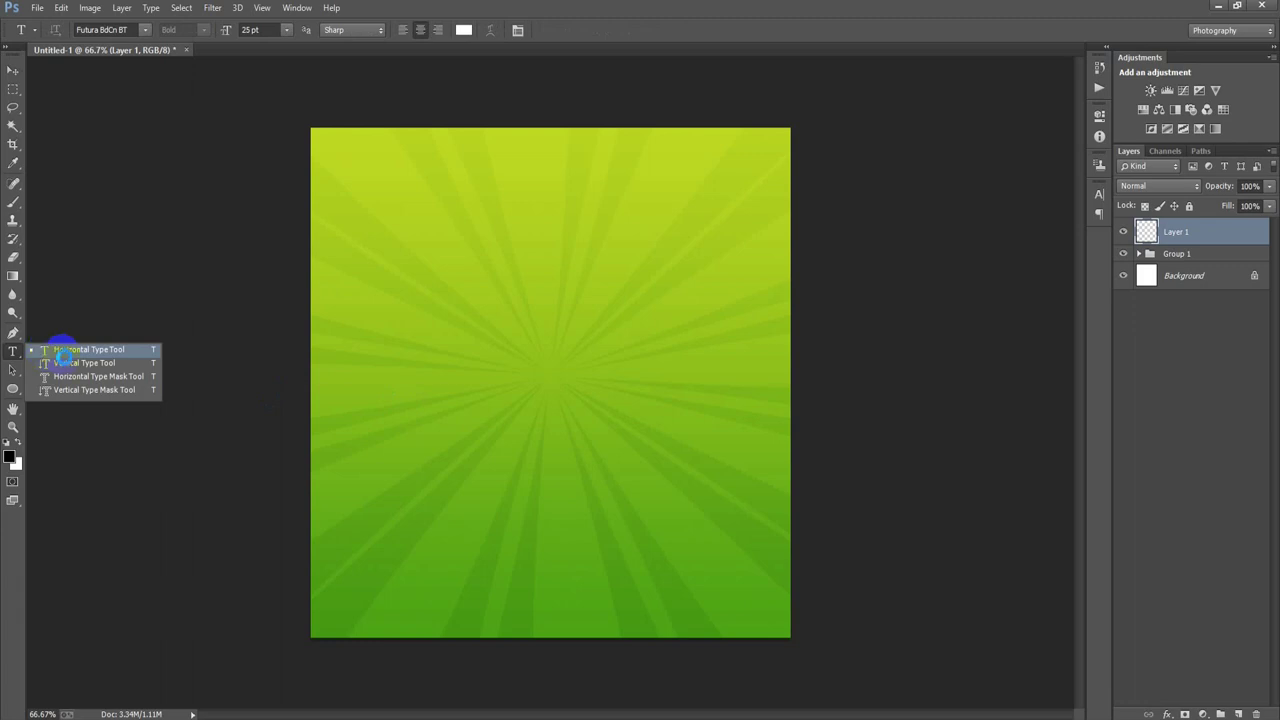
{"action": "left_click", "coordinate": [62, 350]}
{"action": "left_click", "coordinate": [543, 240]}
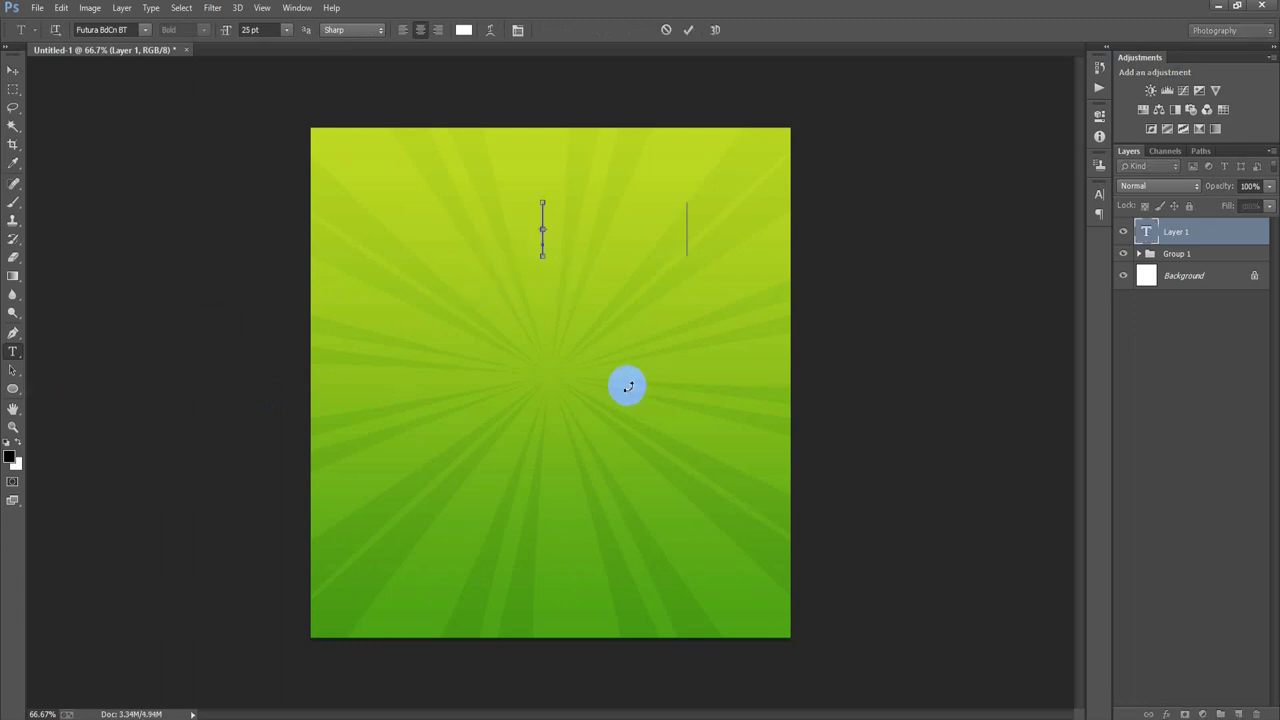
{"action": "type", "text": "FRESH & HEALTHY"}
{"action": "left_click", "coordinate": [14, 71]}
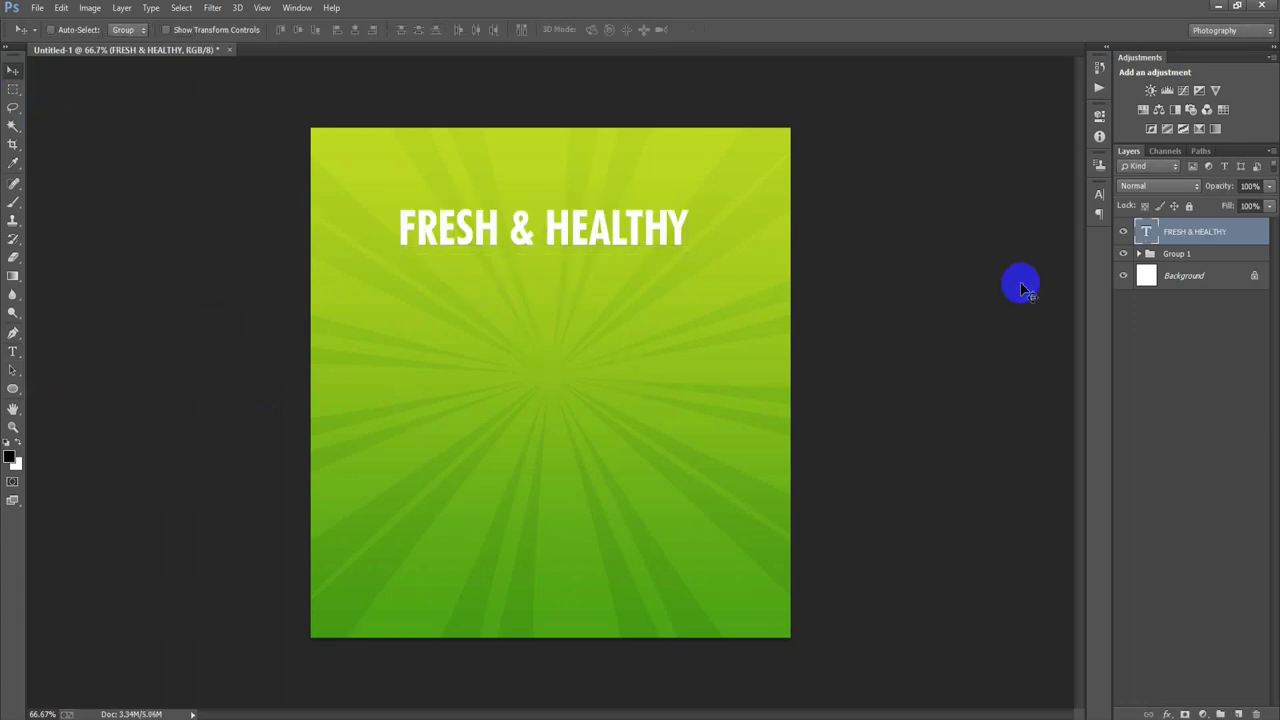
{"action": "left_click", "coordinate": [1099, 193]}
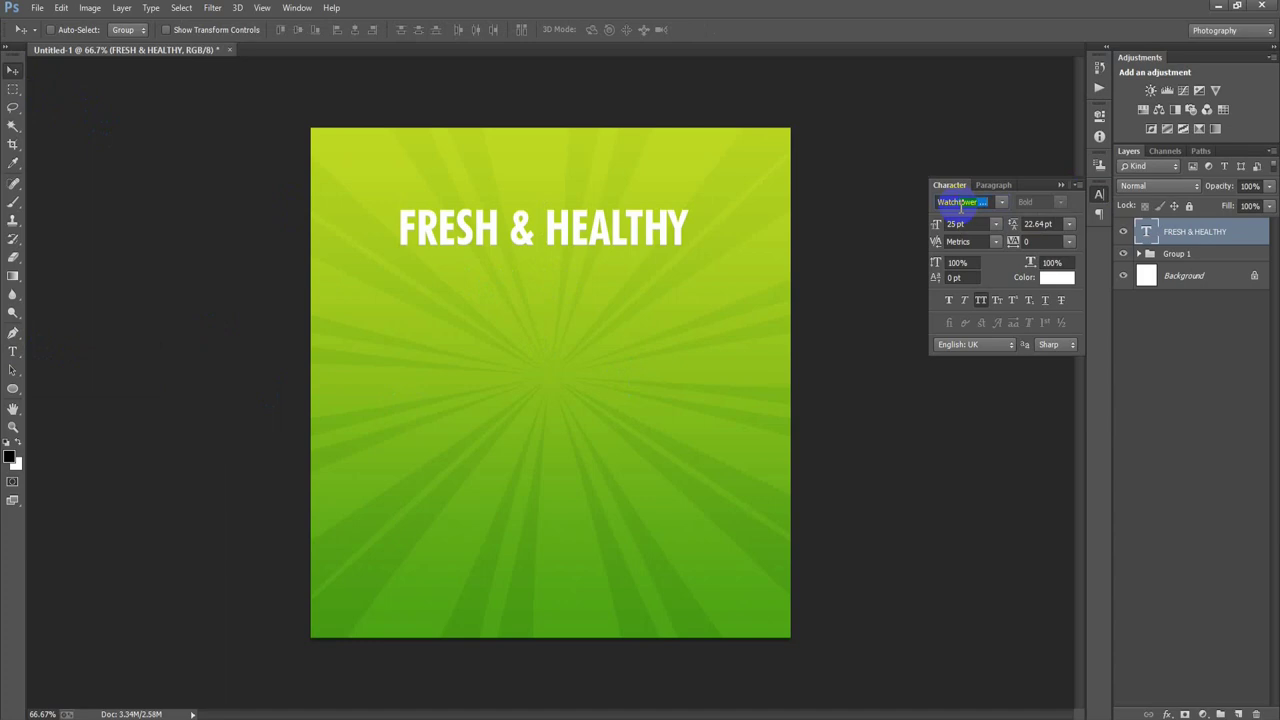
{"action": "key", "text": "Return"}
Shrink the headline to about 57% and centre it horizontally on the page
{"action": "left_click_drag", "start_coordinate": [563, 229], "coordinate": [580, 187]}
{"action": "key", "text": "ctrl+t"}
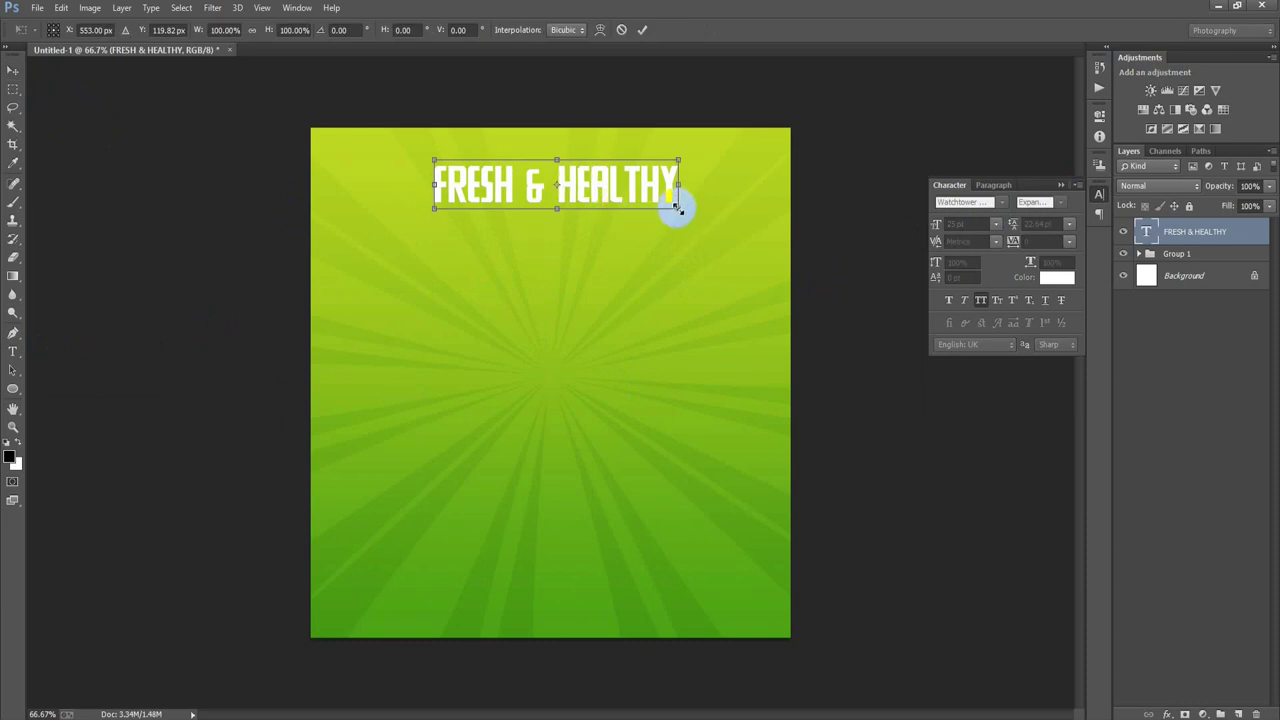
{"action": "left_click_drag", "start_coordinate": [677, 209], "coordinate": [626, 196]}
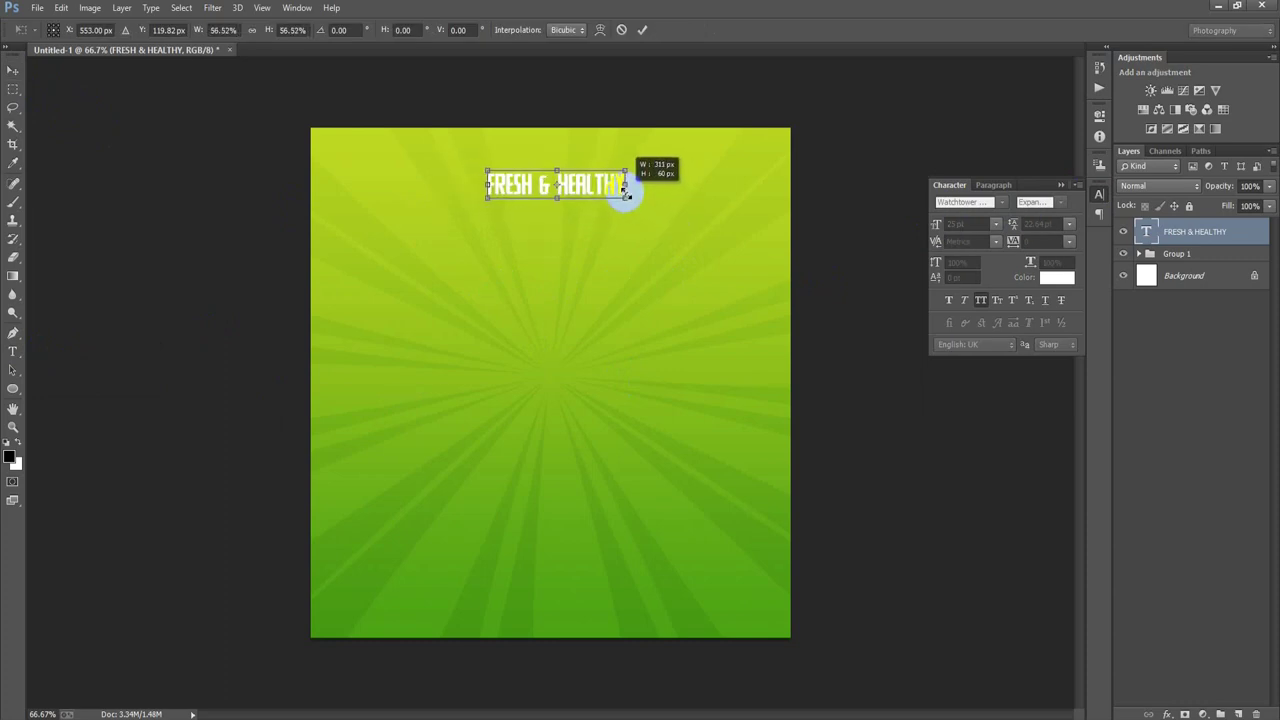
{"action": "left_click", "coordinate": [642, 29]}
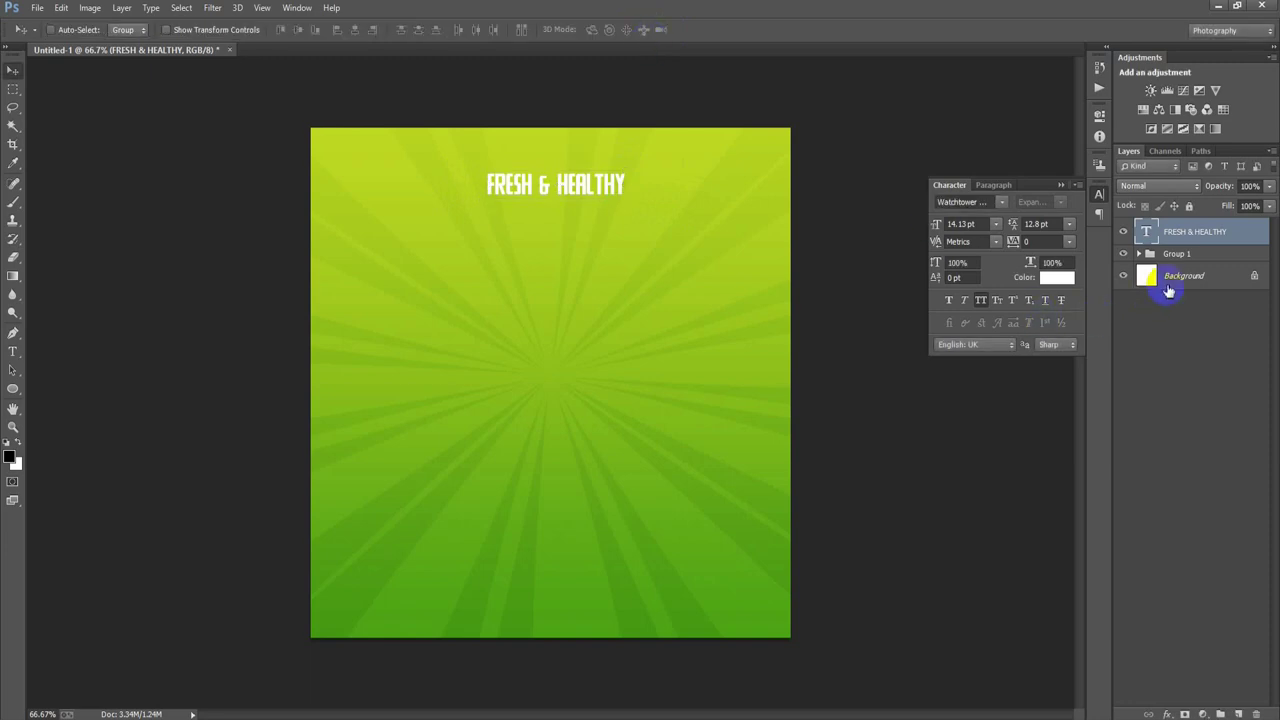
{"action": "left_click", "coordinate": [1178, 283], "text": "ctrl"}
{"action": "left_click", "coordinate": [354, 29]}
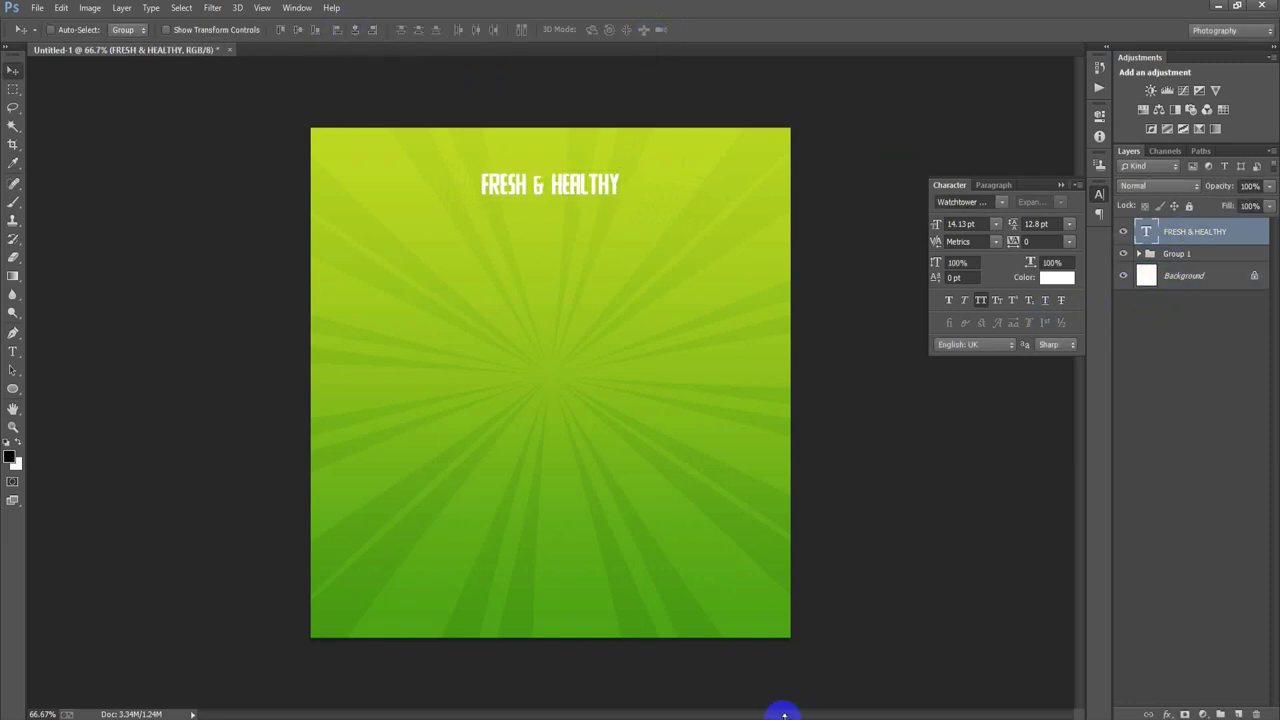
Group the three headline text layers as Group 2
{"action": "left_click", "coordinate": [1143, 228]}
{"action": "left_click", "coordinate": [1180, 287], "text": "shift"}
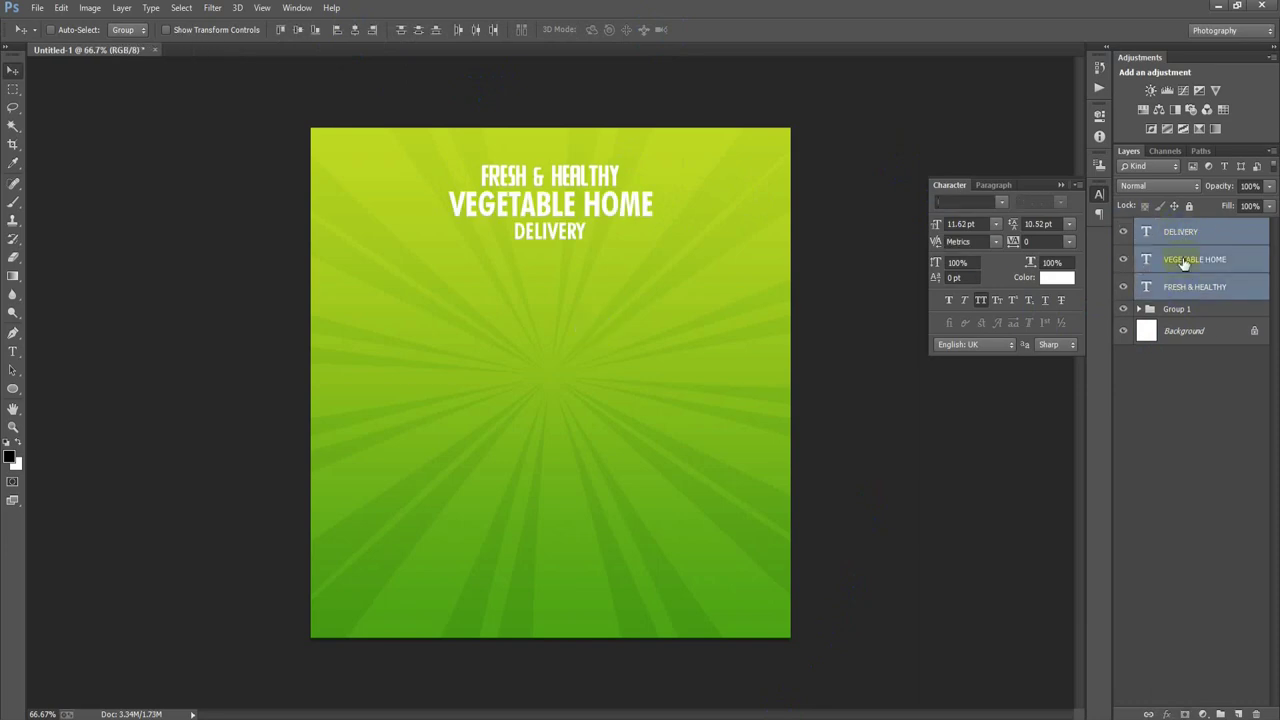
{"action": "key", "text": "ctrl+g"}
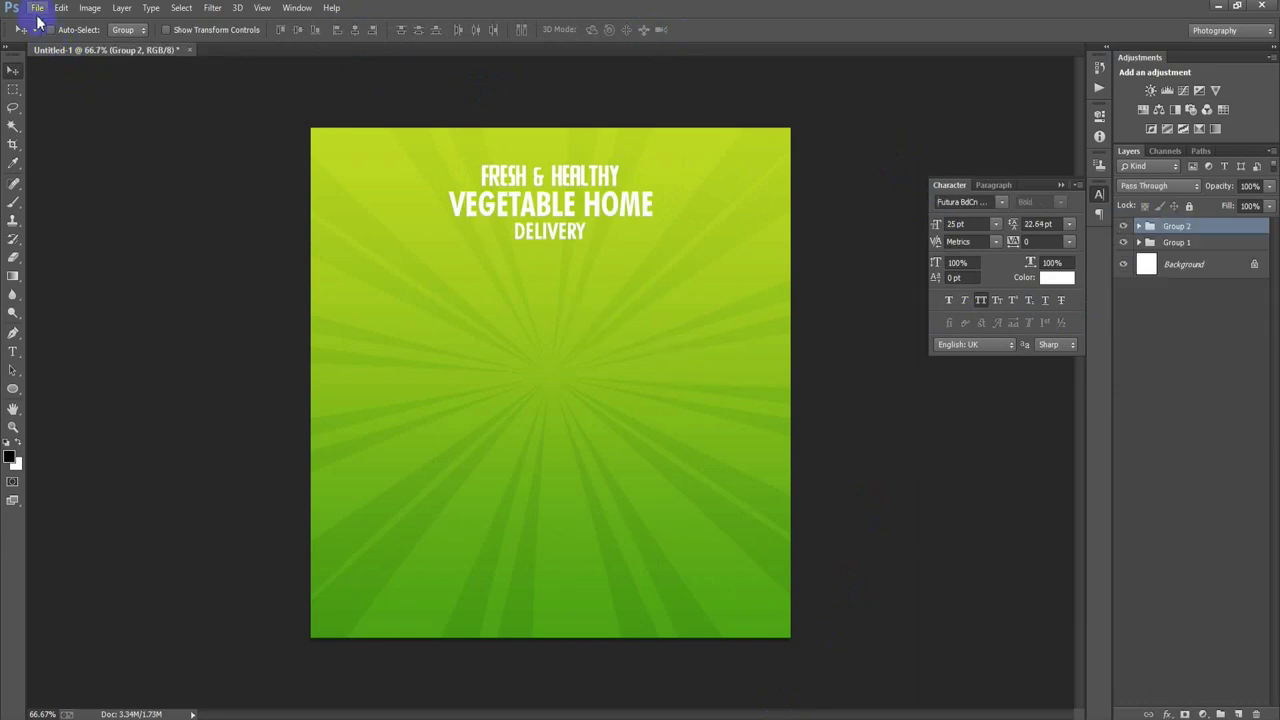
{"action": "left_click", "coordinate": [37, 8]}
{"action": "left_click", "coordinate": [78, 281]}
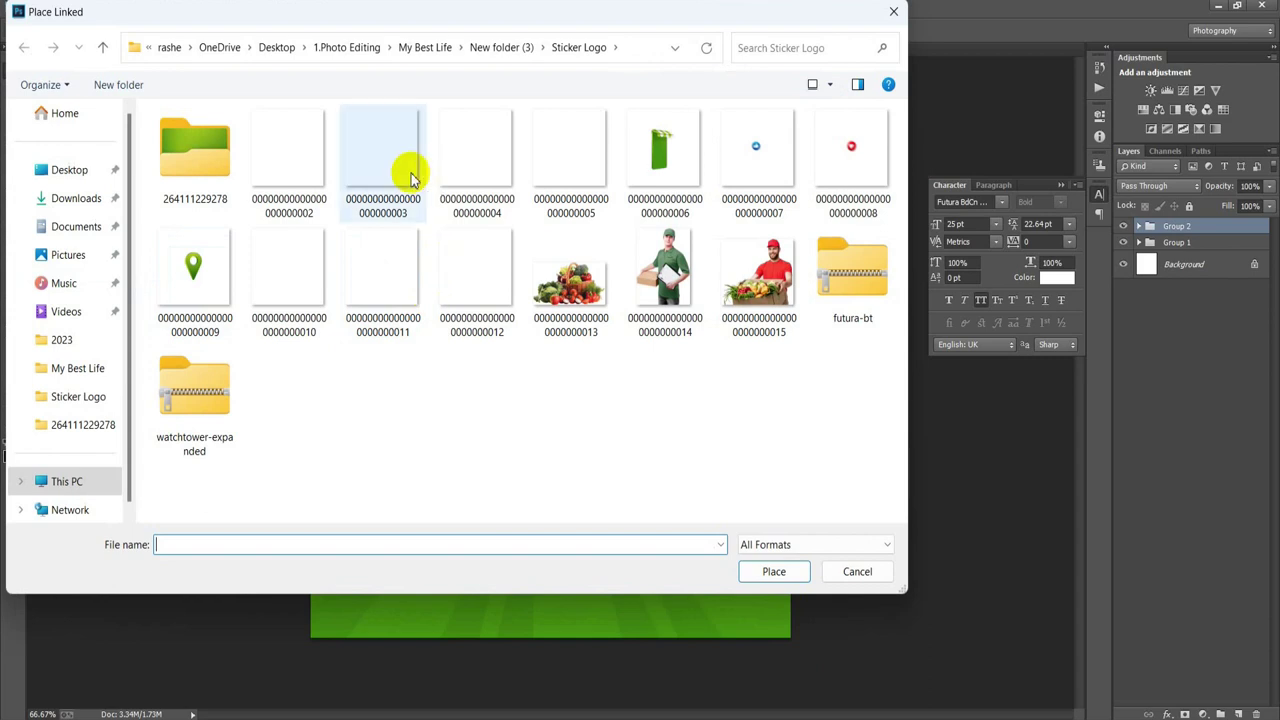
Place the burst-lines graphic beside HEALTHY, scaled to about 233 px and rotated 18°
{"action": "left_click", "coordinate": [292, 162]}
{"action": "left_click", "coordinate": [774, 571]}
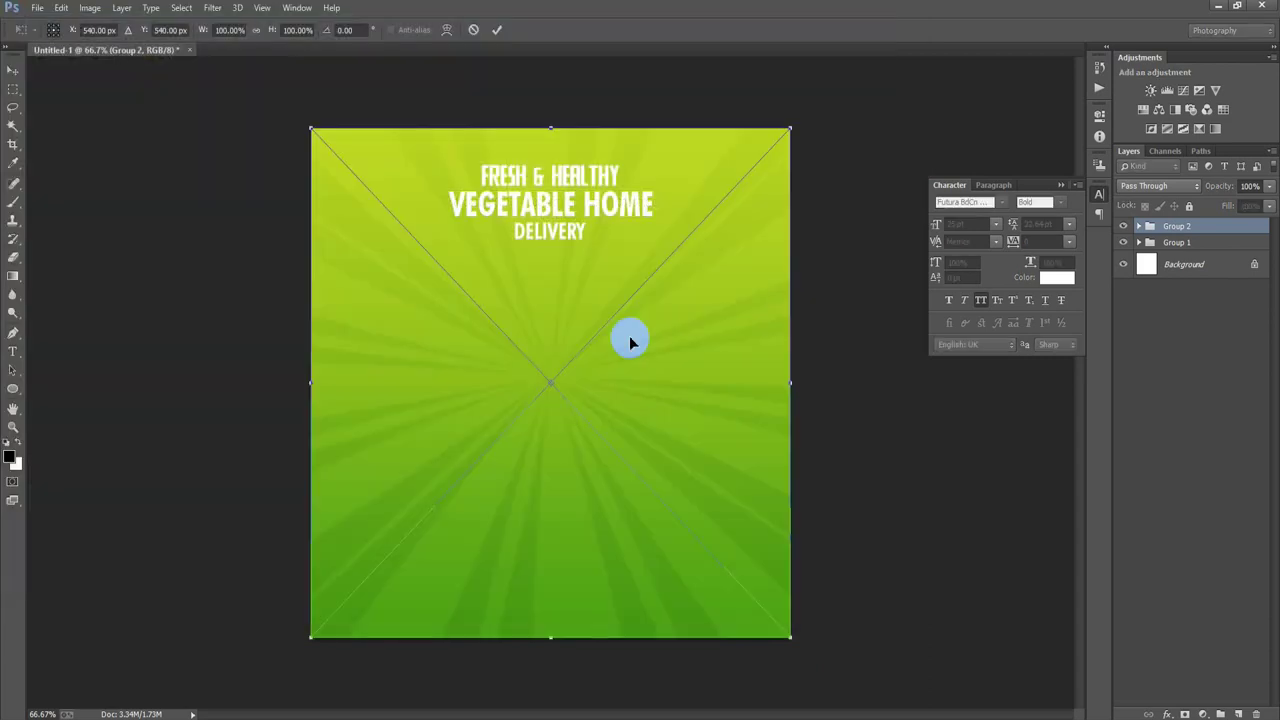
{"action": "left_click_drag", "start_coordinate": [790, 130], "coordinate": [612, 336]}
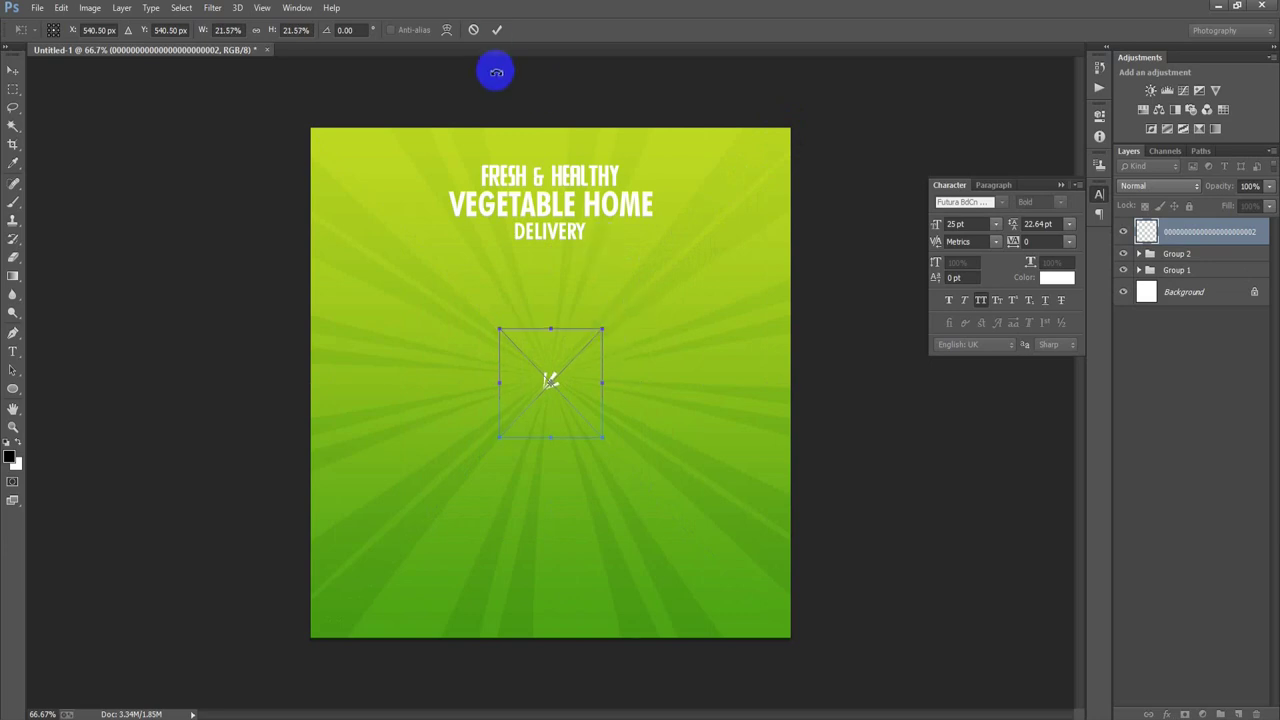
{"action": "mouse_move", "coordinate": [623, 323]}
{"action": "left_mouse_down"}
{"action": "mouse_move", "coordinate": [631, 354]}
{"action": "mouse_move", "coordinate": [645, 190]}
{"action": "mouse_move", "coordinate": [481, 261]}
{"action": "left_mouse_up"}
{"action": "left_click", "coordinate": [497, 33]}
Duplicate the accent, rotate it about -169° and position it beside DELIVERY
{"action": "key", "text": "ctrl+t"}
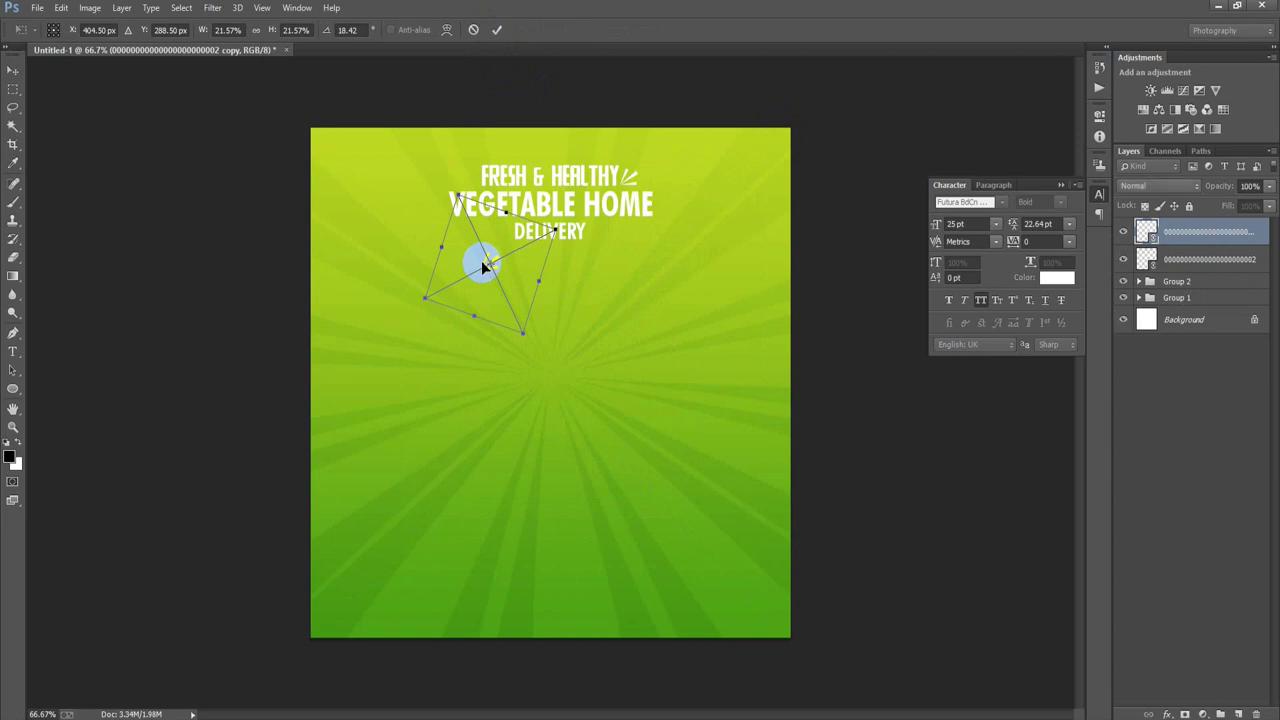
{"action": "left_click_drag", "start_coordinate": [563, 346], "coordinate": [408, 192]}
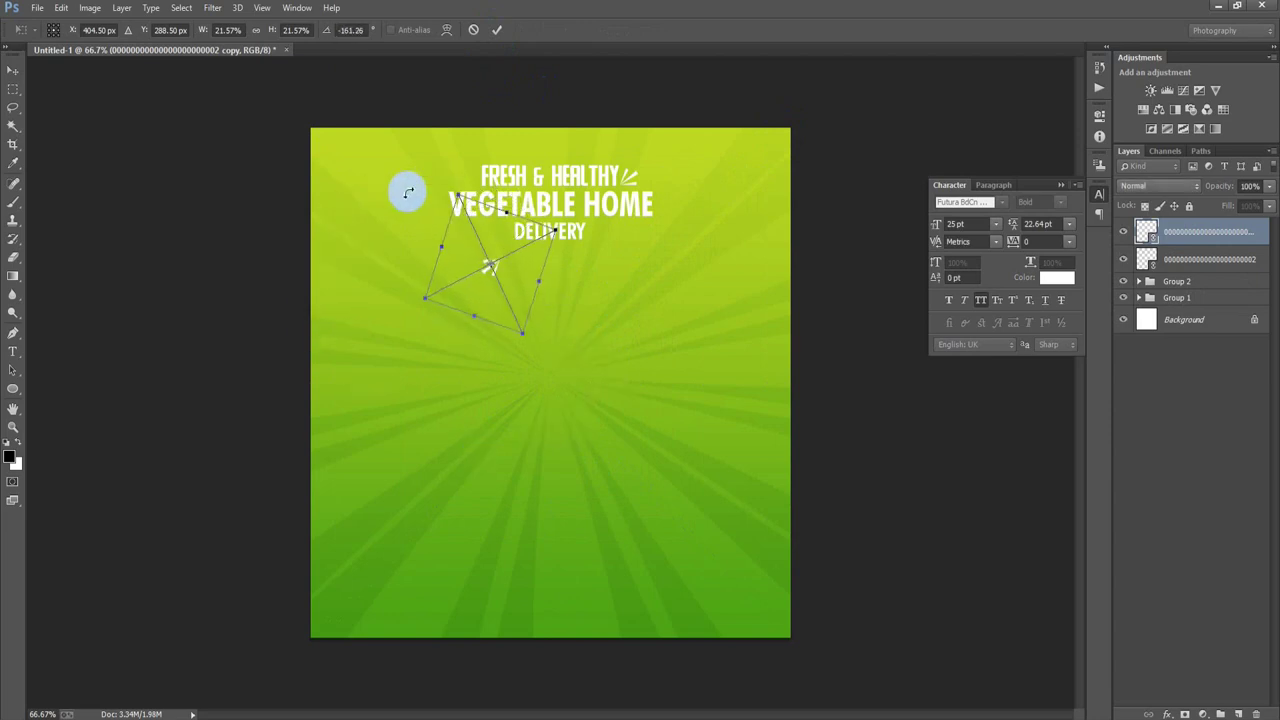
{"action": "left_click_drag", "start_coordinate": [574, 374], "coordinate": [592, 377]}
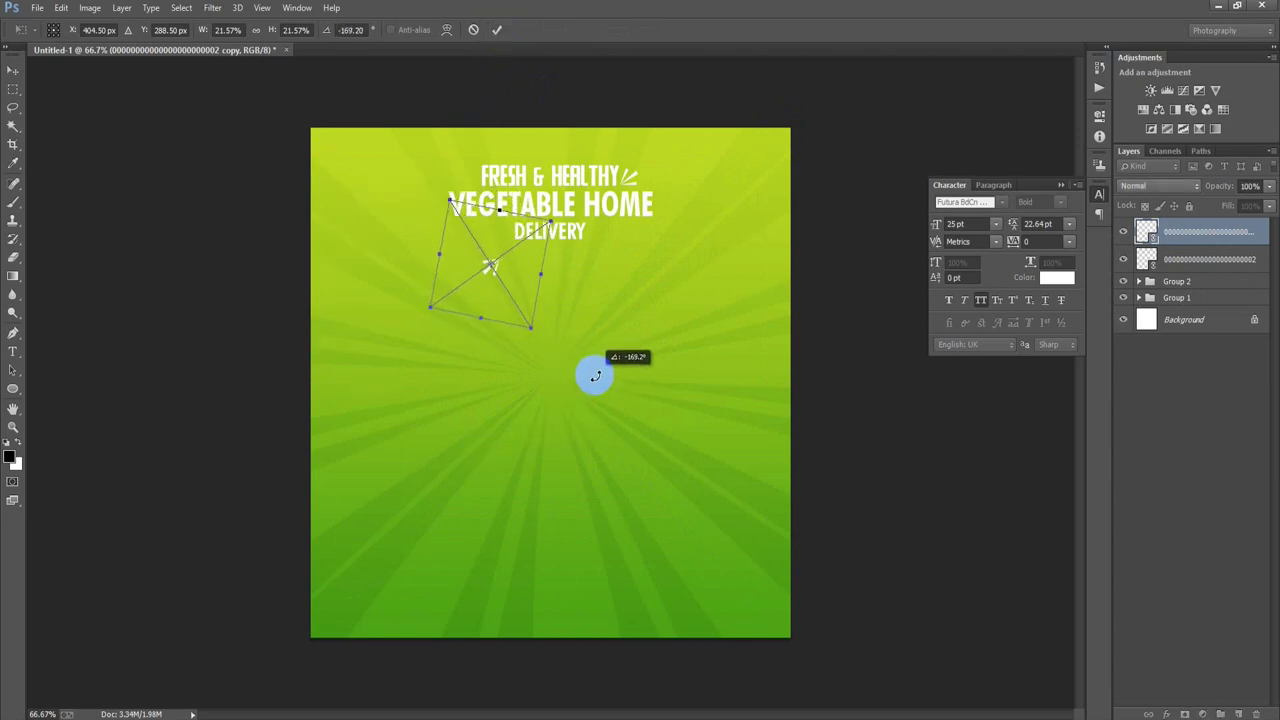
{"action": "left_click", "coordinate": [497, 29]}
{"action": "left_click_drag", "start_coordinate": [500, 337], "coordinate": [508, 259]}
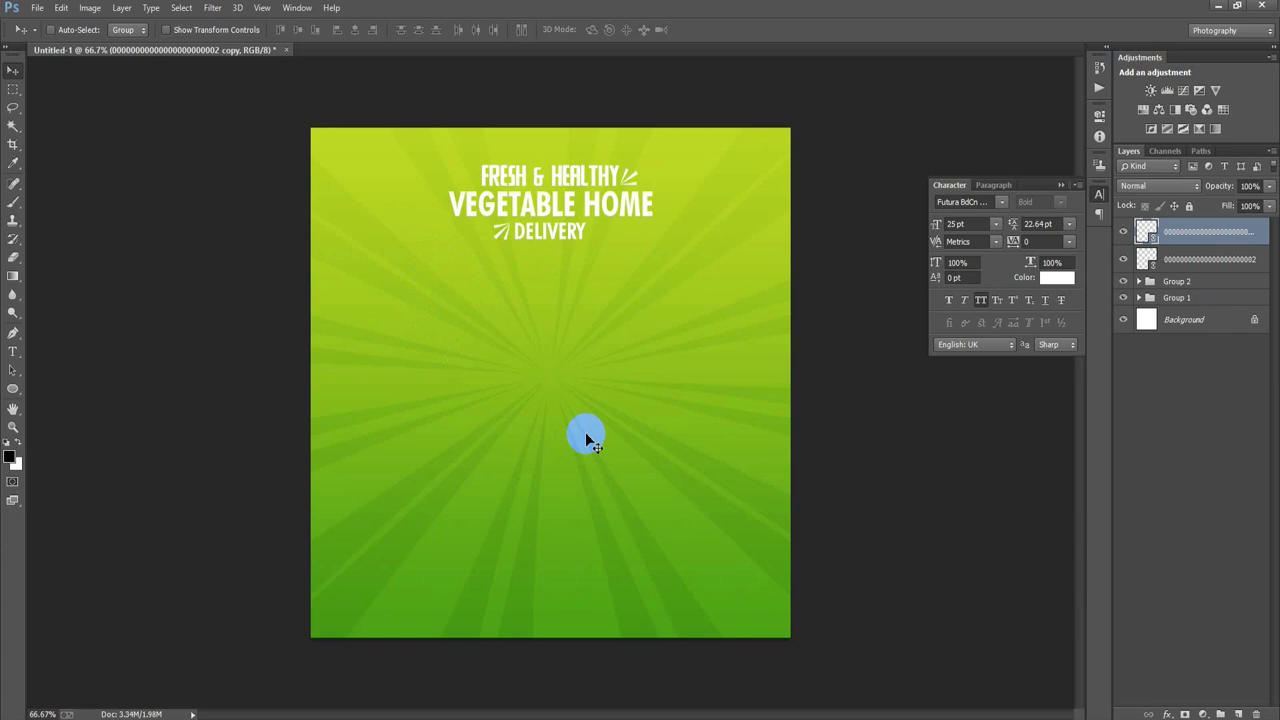
{"action": "key", "text": "Return"}
{"action": "left_click", "coordinate": [38, 8]}
{"action": "left_click", "coordinate": [85, 278]}
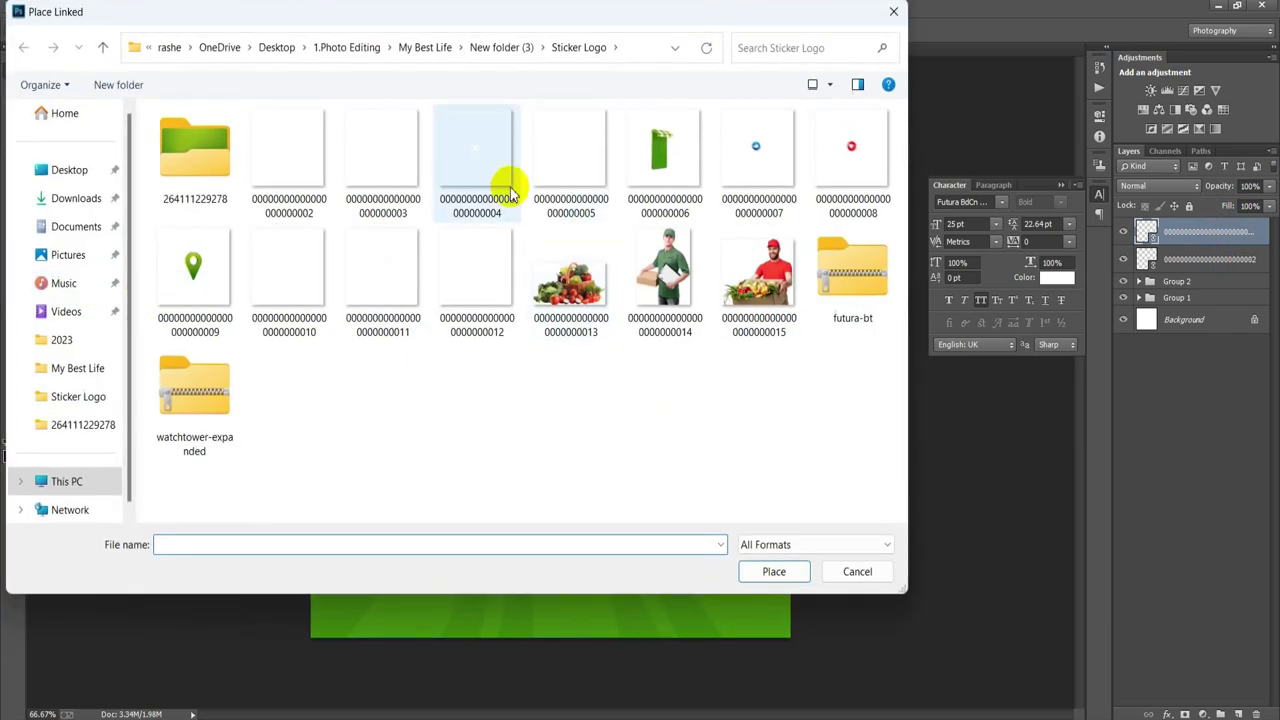
Place the dot-grid graphic at right and copy it to the lower left
{"action": "left_click", "coordinate": [371, 160]}
{"action": "left_click", "coordinate": [773, 571]}
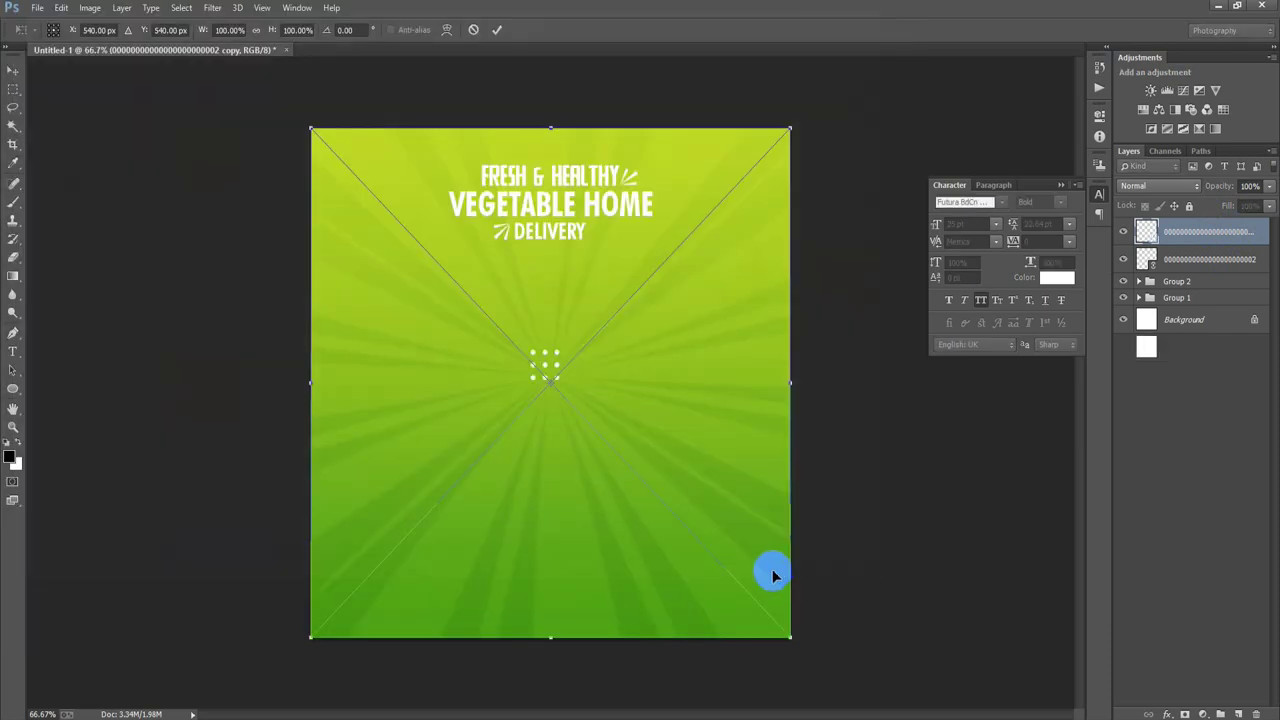
{"action": "left_click_drag", "start_coordinate": [625, 395], "coordinate": [828, 391]}
{"action": "left_click", "coordinate": [497, 29]}
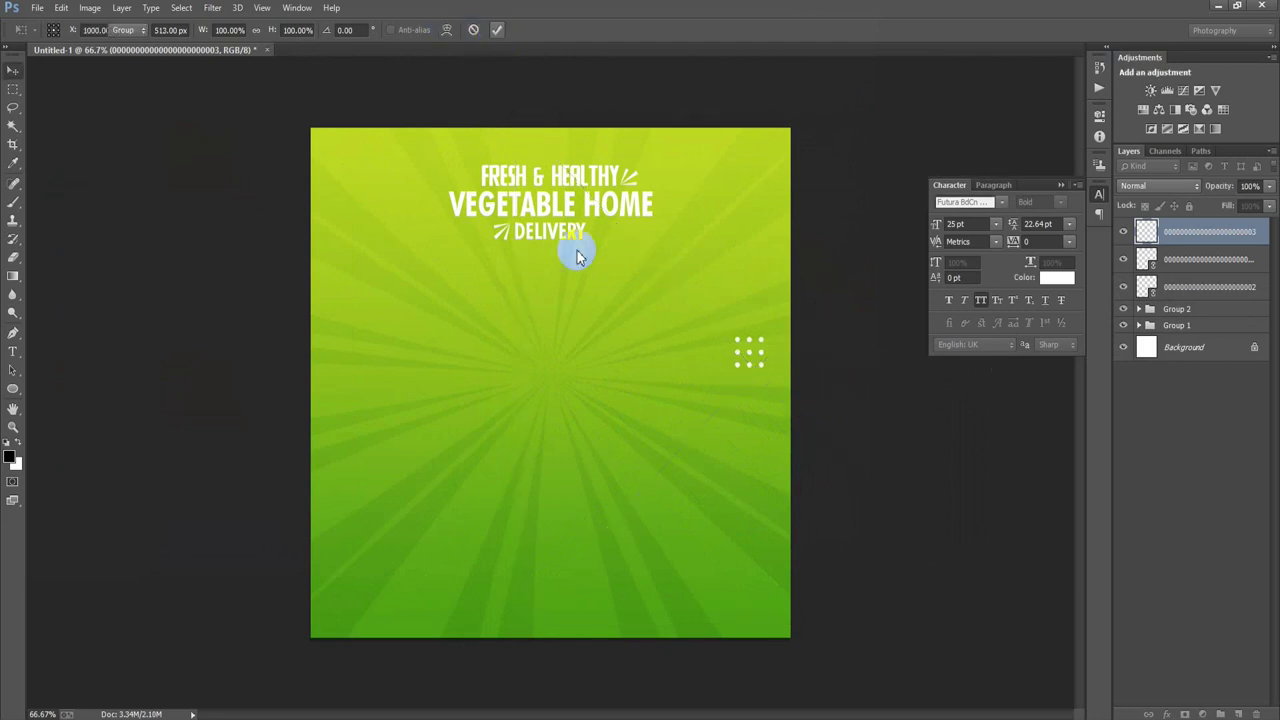
{"action": "left_click_drag", "start_coordinate": [745, 355], "coordinate": [433, 497]}
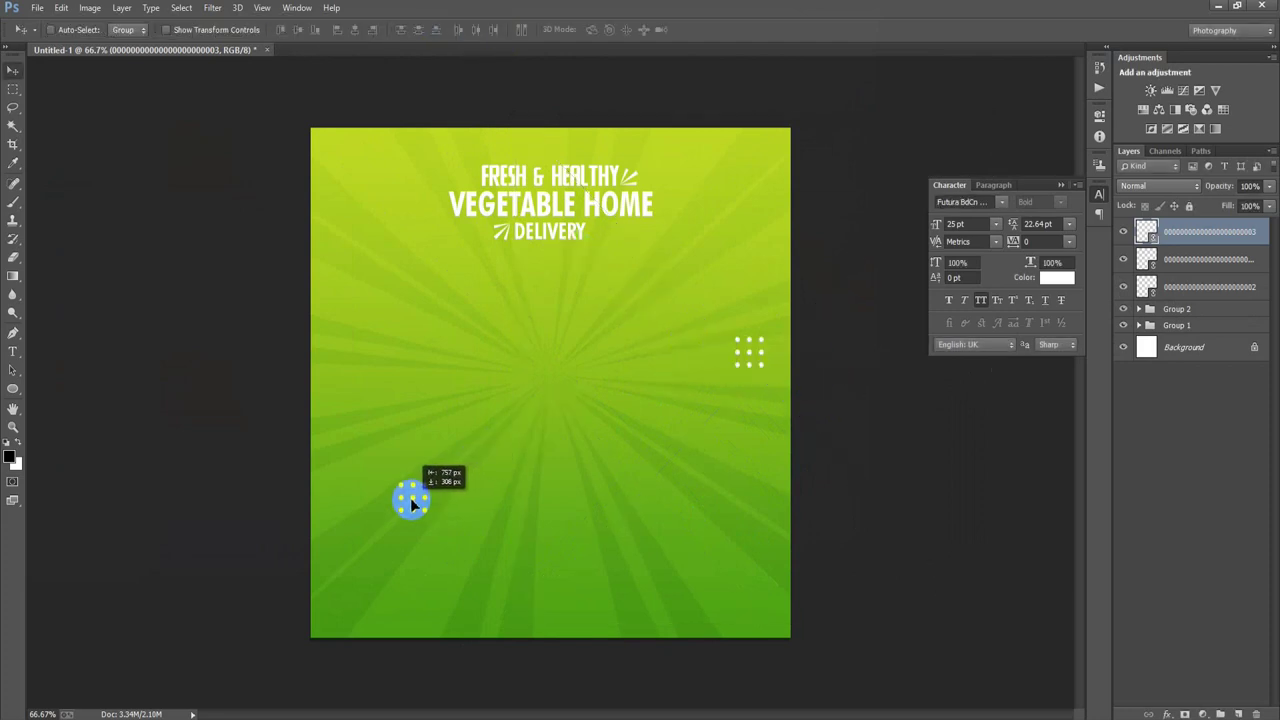
{"action": "left_click_drag", "start_coordinate": [410, 498], "coordinate": [386, 503]}
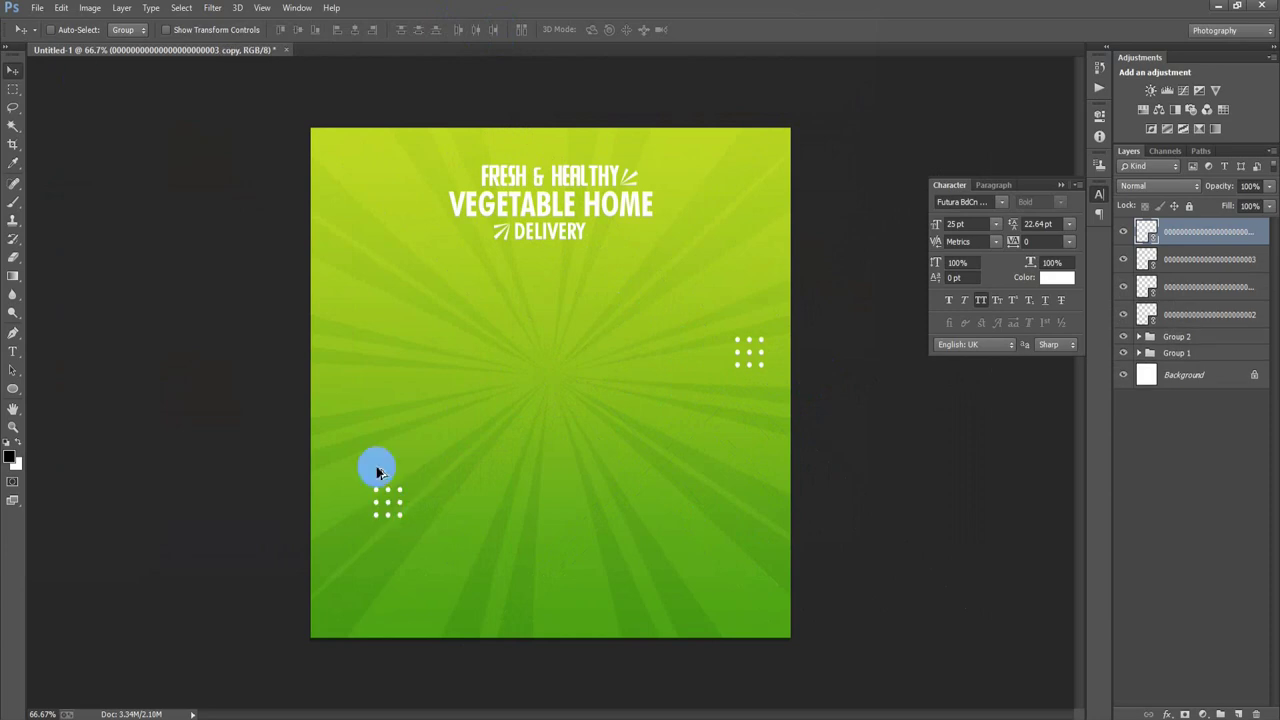
Place the X-mark graphic at about quarter size in the upper left
{"action": "left_click", "coordinate": [37, 7]}
{"action": "left_click", "coordinate": [102, 277]}
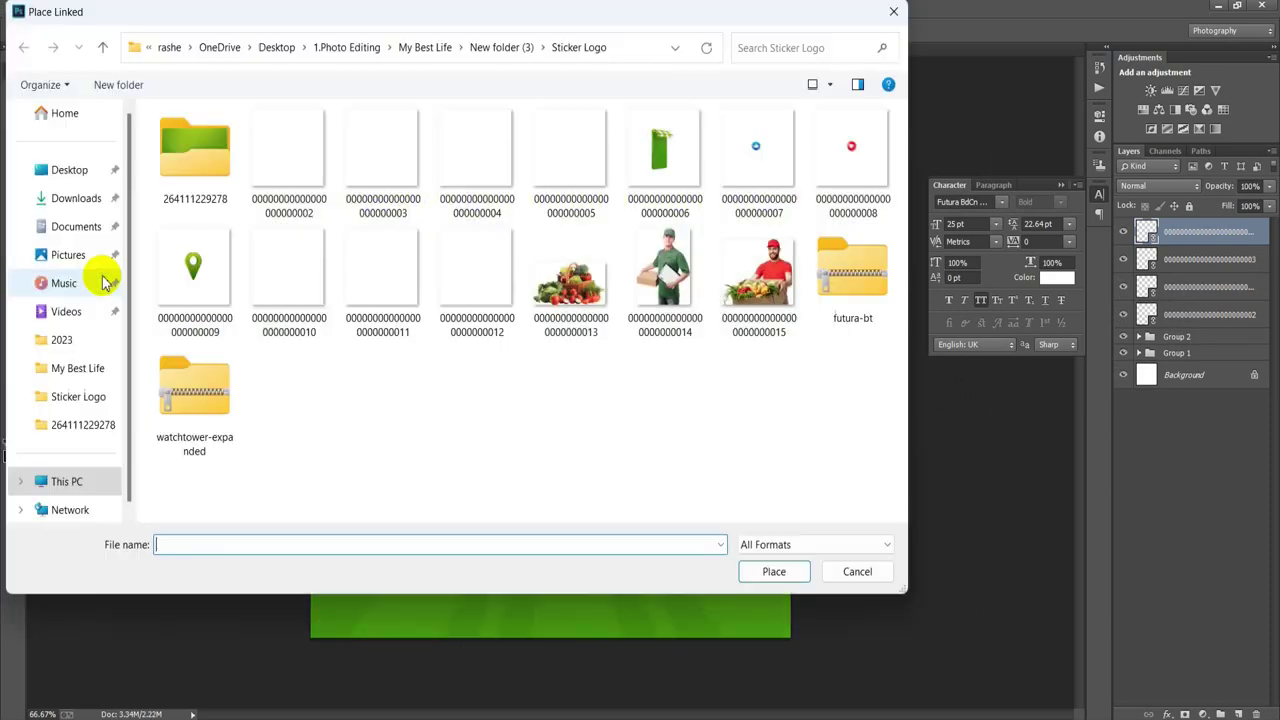
{"action": "left_click", "coordinate": [448, 150]}
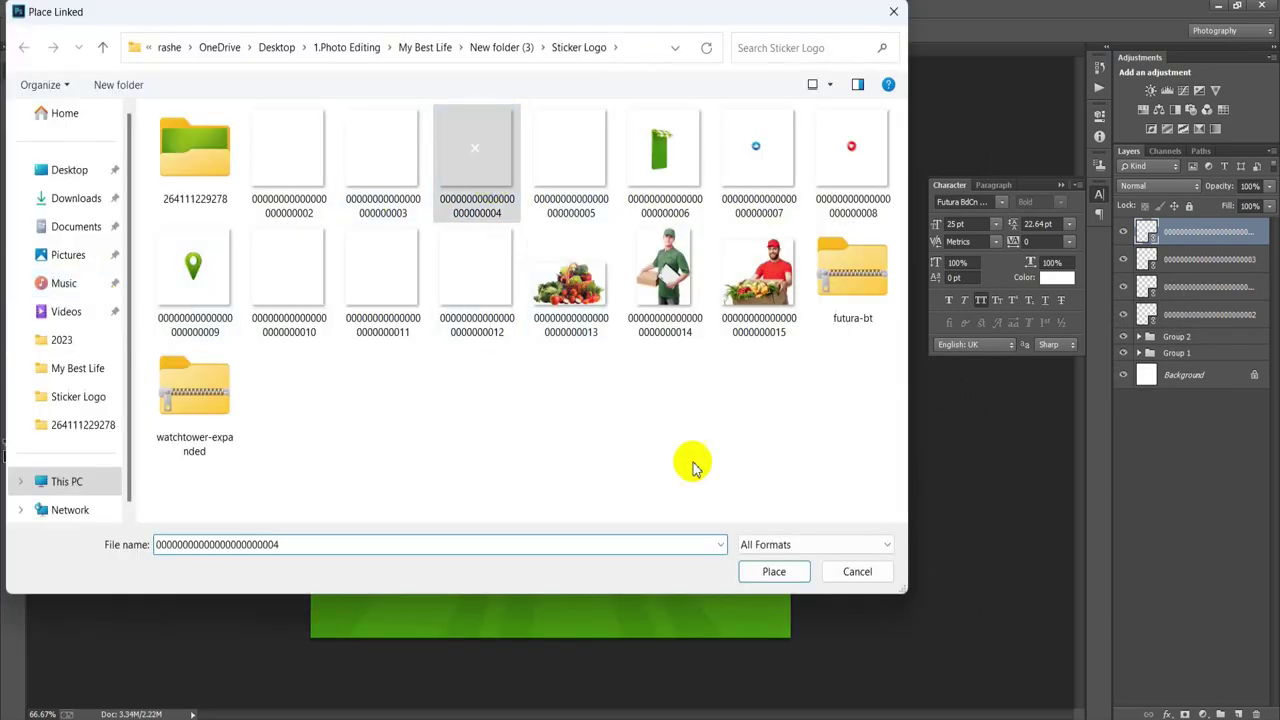
{"action": "left_click", "coordinate": [774, 571]}
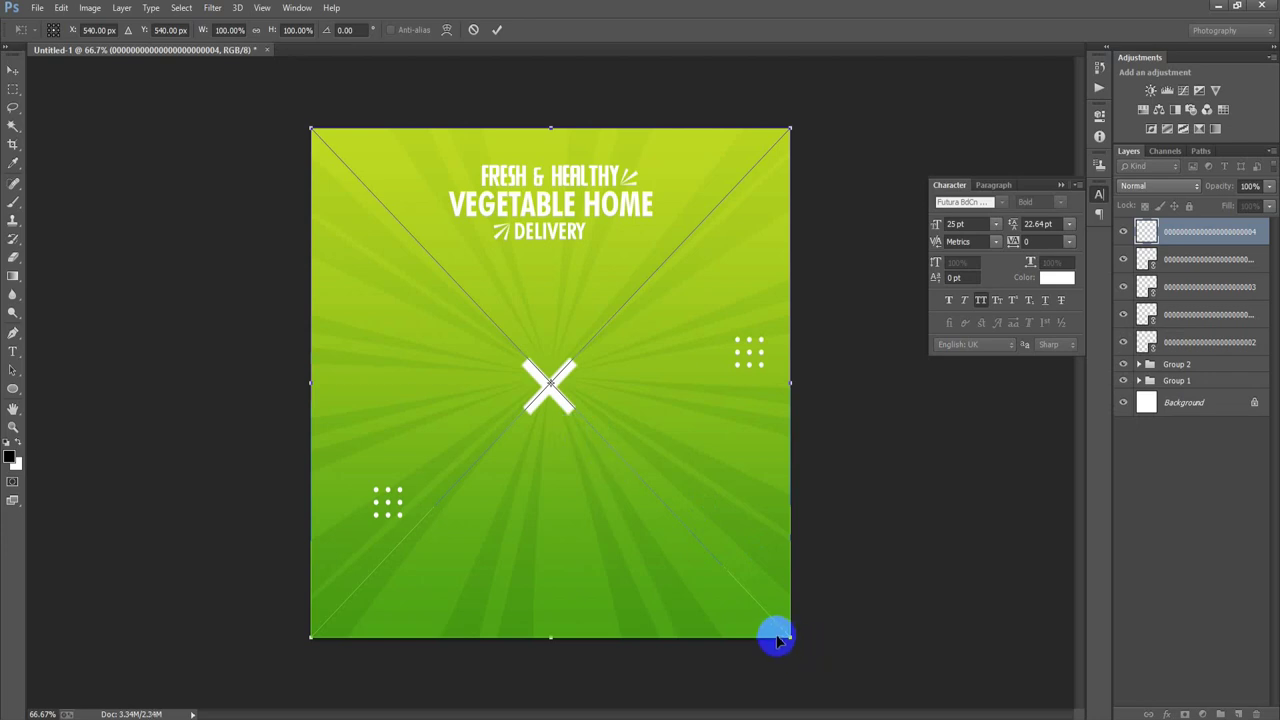
{"action": "left_click_drag", "start_coordinate": [785, 632], "coordinate": [622, 442]}
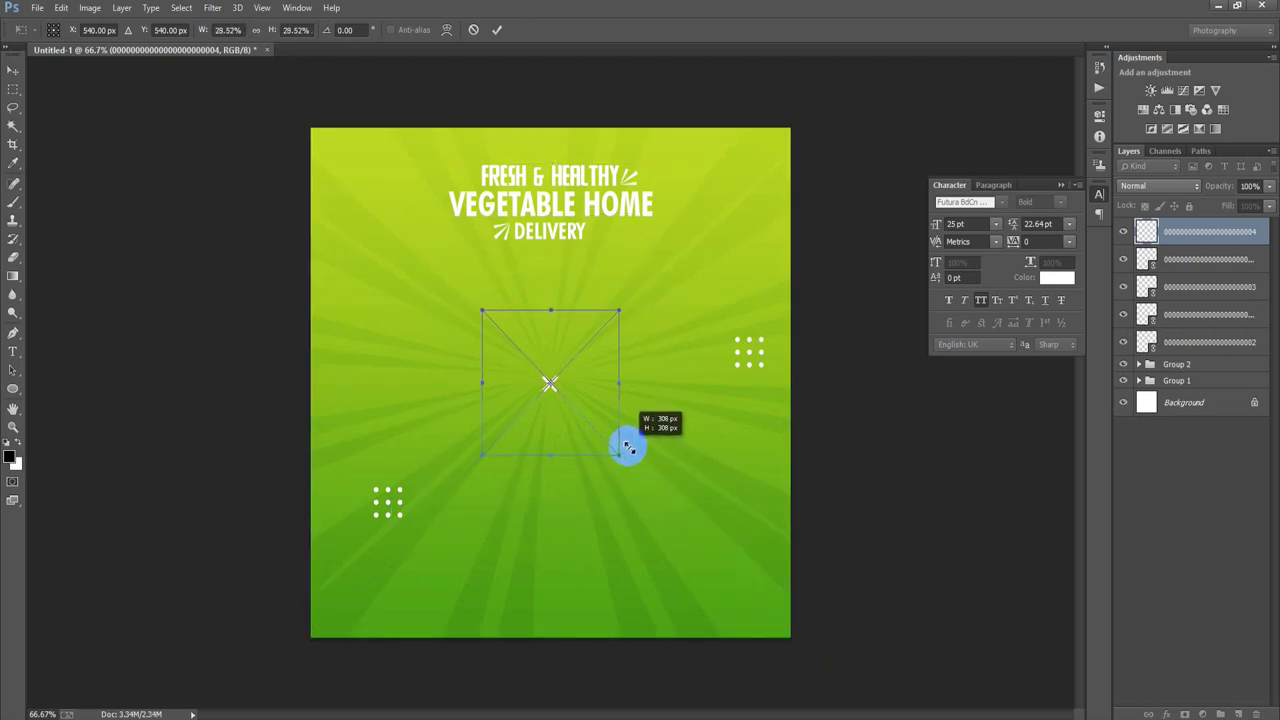
{"action": "left_click", "coordinate": [496, 29]}
{"action": "mouse_move", "coordinate": [552, 398]}
{"action": "left_mouse_down"}
{"action": "mouse_move", "coordinate": [381, 288]}
{"action": "mouse_move", "coordinate": [755, 535]}
{"action": "left_mouse_up"}
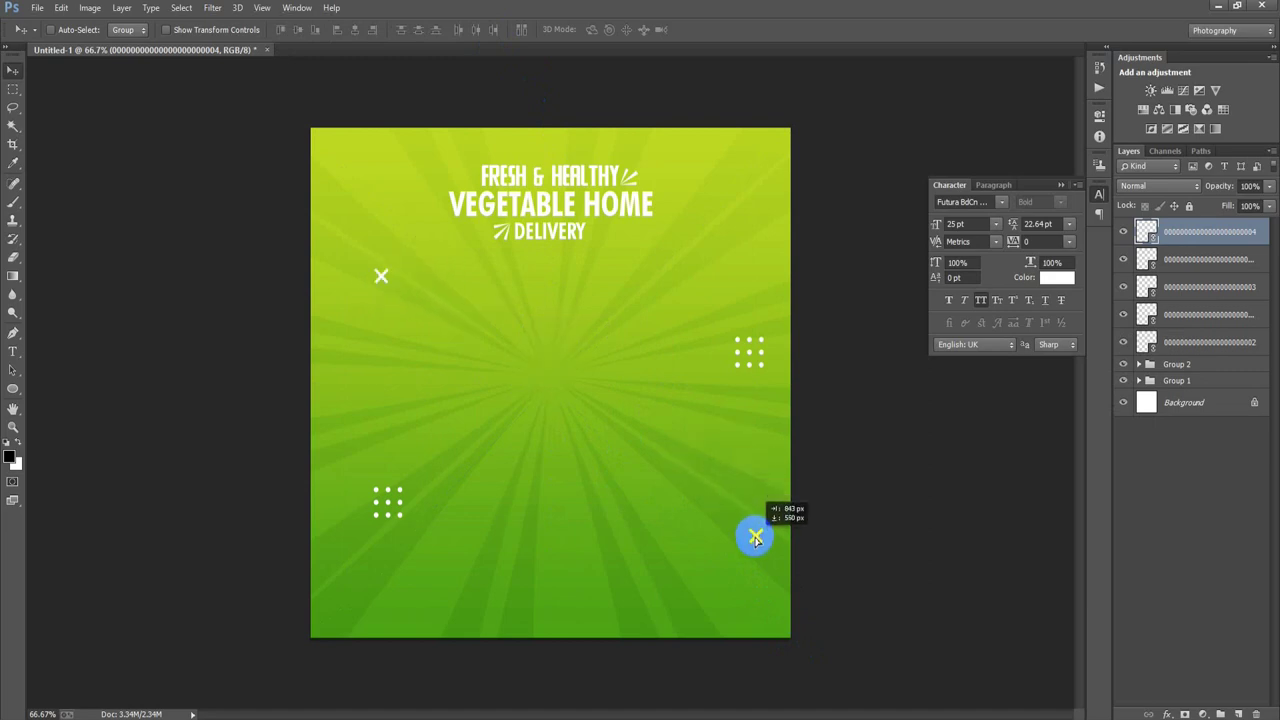
Group the dot-grid and X-mark decoration layers as Group 3
{"action": "left_click", "coordinate": [37, 8]}
{"action": "left_click", "coordinate": [80, 281]}
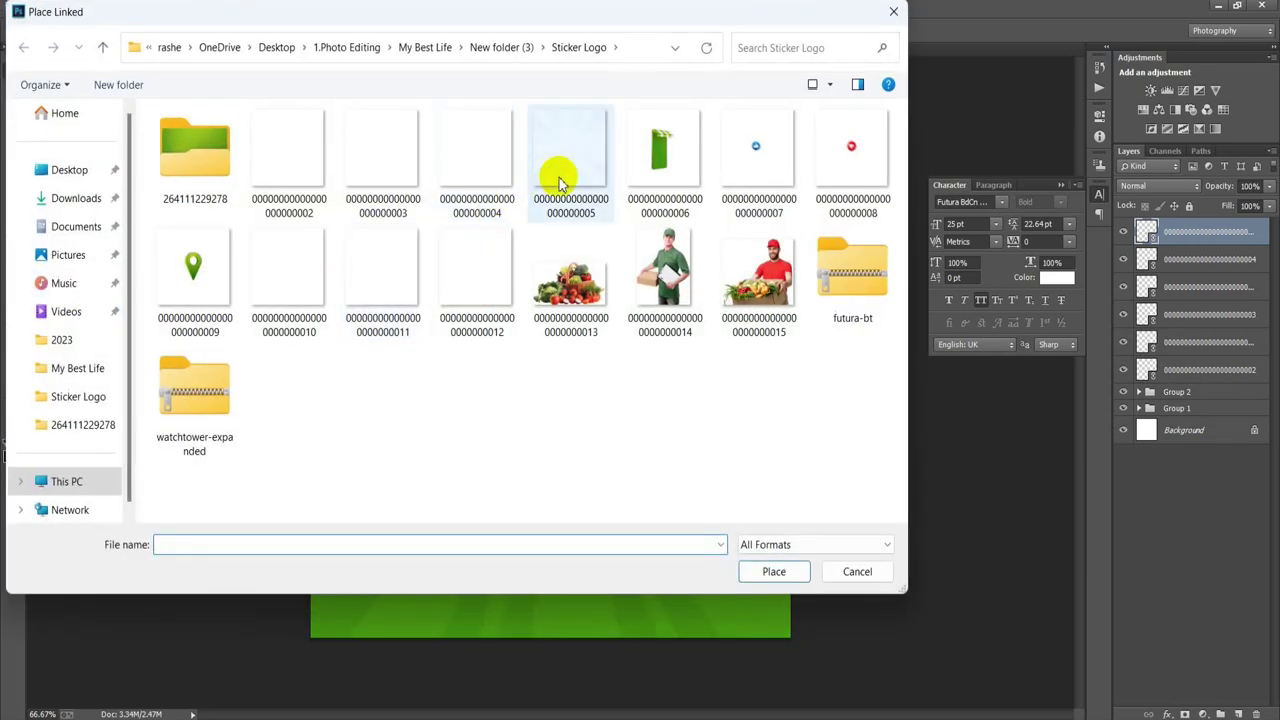
{"action": "left_click", "coordinate": [843, 571]}
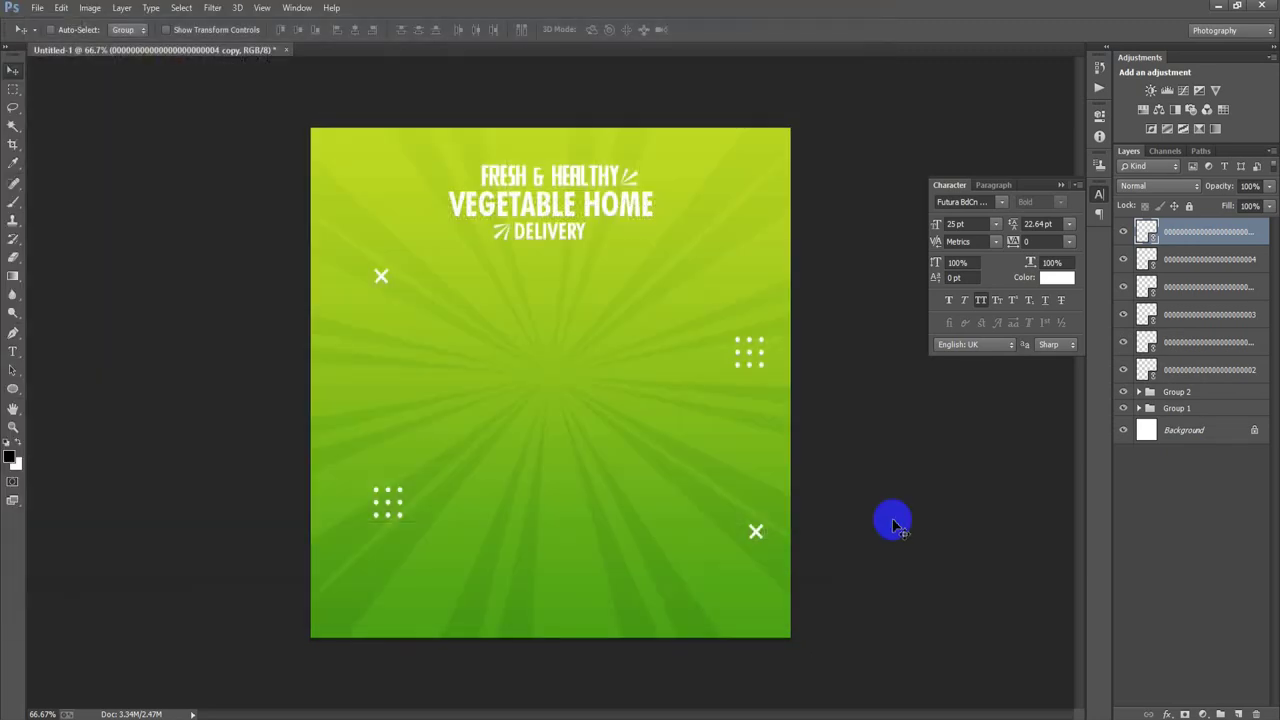
{"action": "left_click", "coordinate": [1226, 377], "text": "shift"}
{"action": "key", "text": "ctrl+g"}
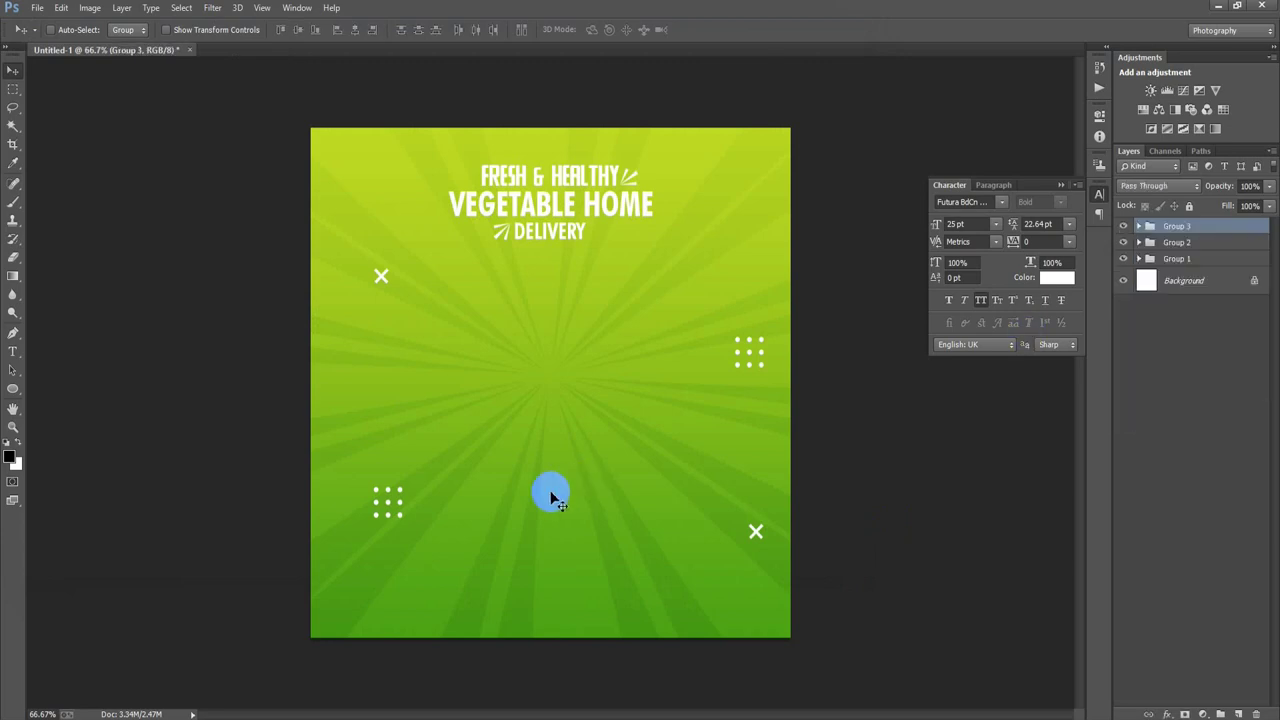
Place the phone shop image linked at about 98% size below the headline
{"action": "left_click", "coordinate": [37, 8]}
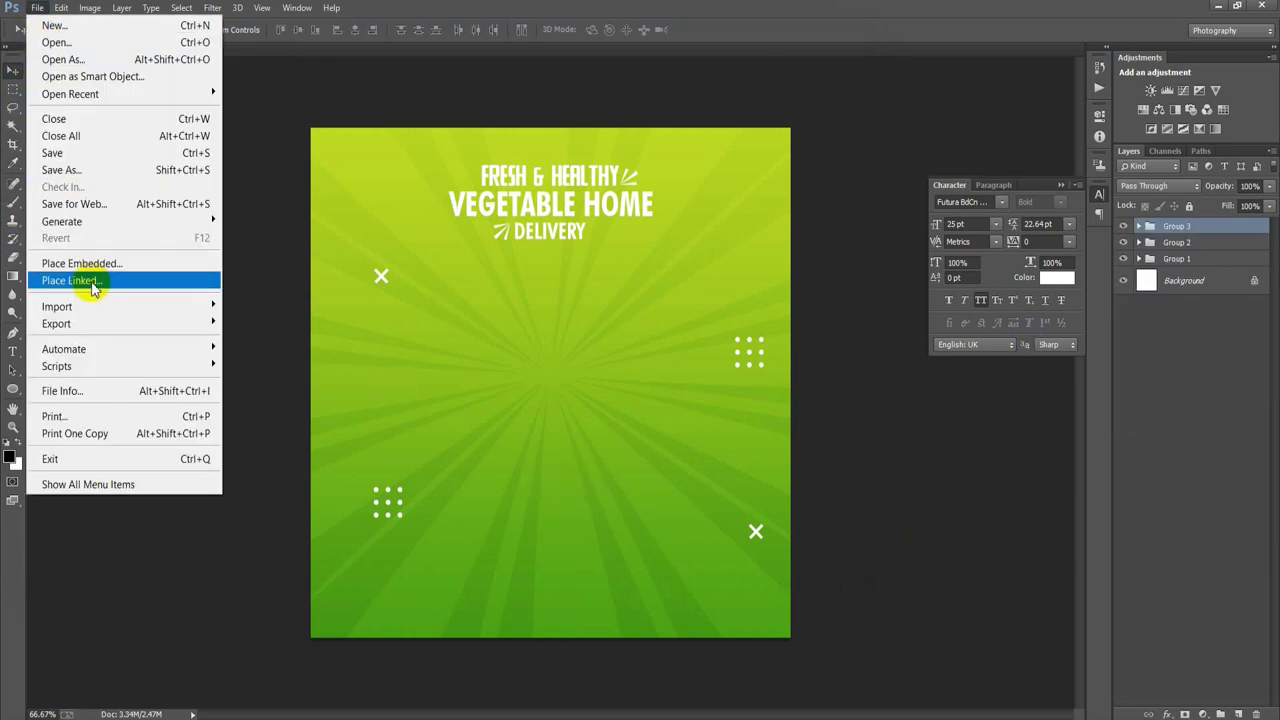
{"action": "left_click", "coordinate": [88, 280]}
{"action": "left_click", "coordinate": [640, 205]}
{"action": "left_click", "coordinate": [773, 571]}
{"action": "left_click_drag", "start_coordinate": [617, 548], "coordinate": [651, 558]}
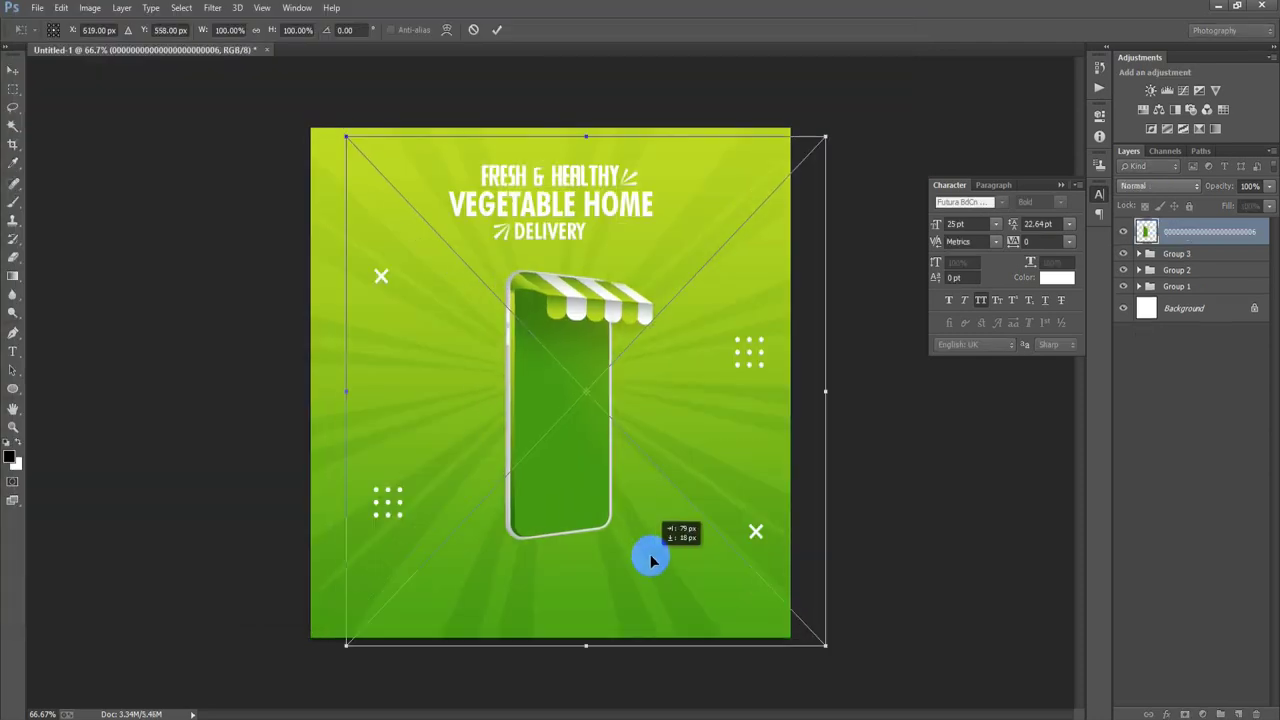
{"action": "mouse_move", "coordinate": [821, 661]}
{"action": "left_mouse_down"}
{"action": "mouse_move", "coordinate": [838, 666]}
{"action": "mouse_move", "coordinate": [820, 634]}
{"action": "left_mouse_up"}
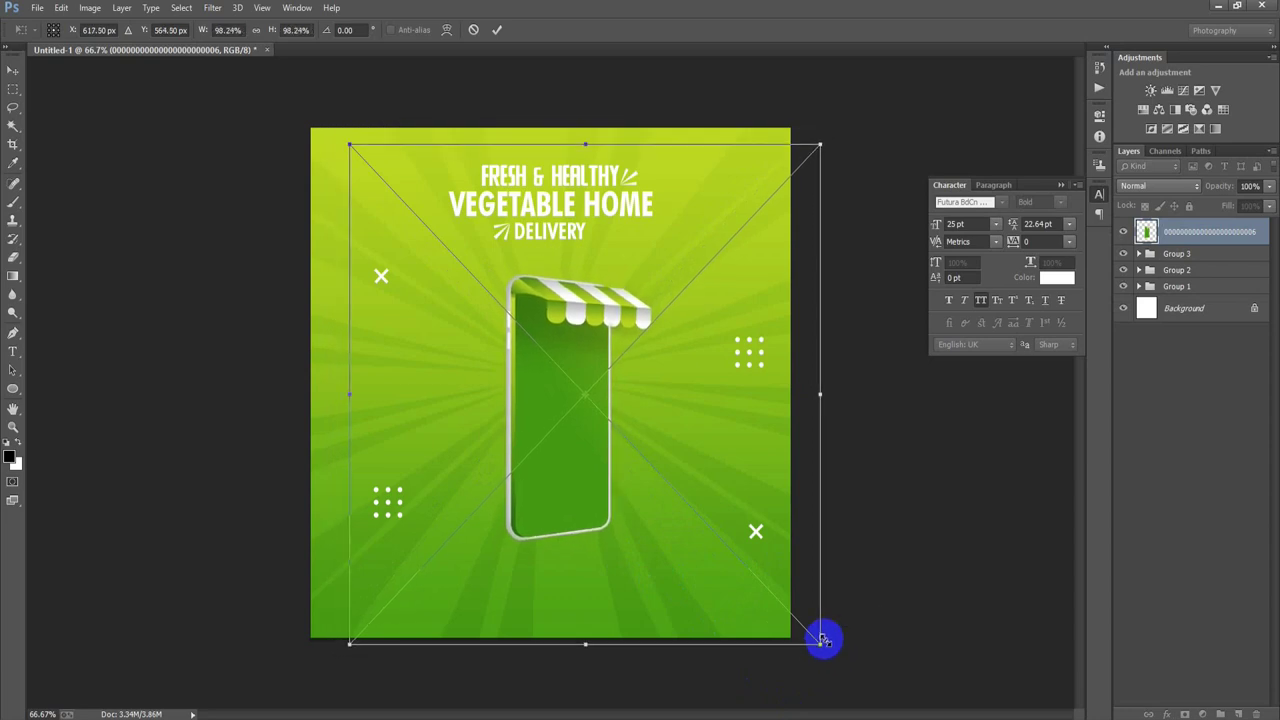
{"action": "left_click", "coordinate": [497, 29]}
{"action": "key", "text": "Left"}
{"action": "key", "text": "Left"}
{"action": "key", "text": "Left"}
{"action": "key", "text": "Left"}
{"action": "key", "text": "Left"}
{"action": "key", "text": "Left"}
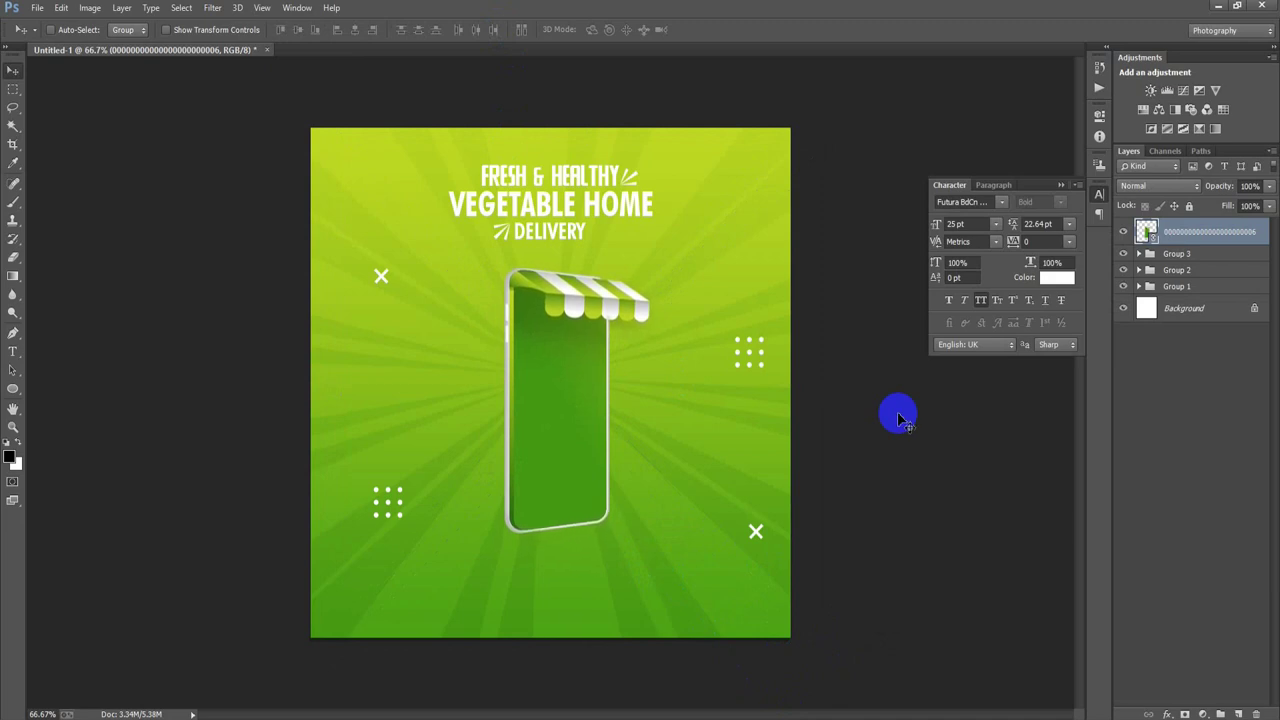
Centre the phone graphic horizontally on the canvas and nudge it slightly right
{"action": "left_click", "coordinate": [1200, 308]}
{"action": "left_click", "coordinate": [353, 30]}
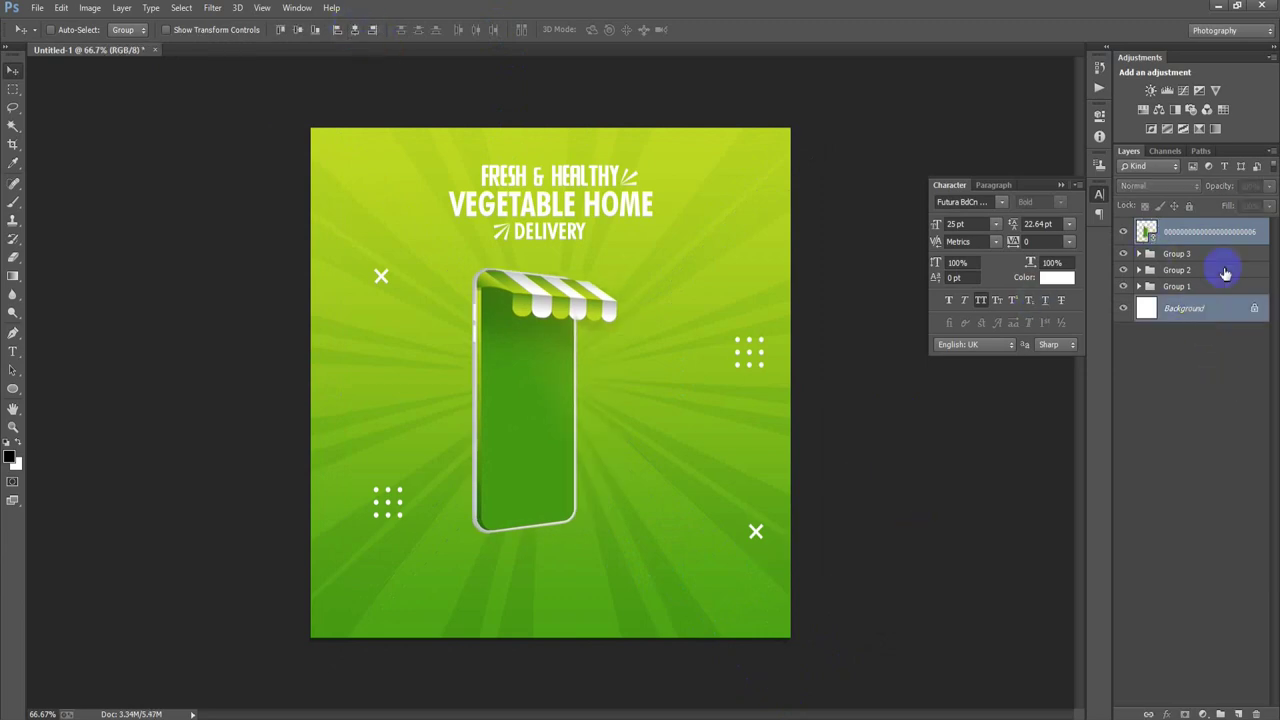
{"action": "left_click", "coordinate": [1205, 233]}
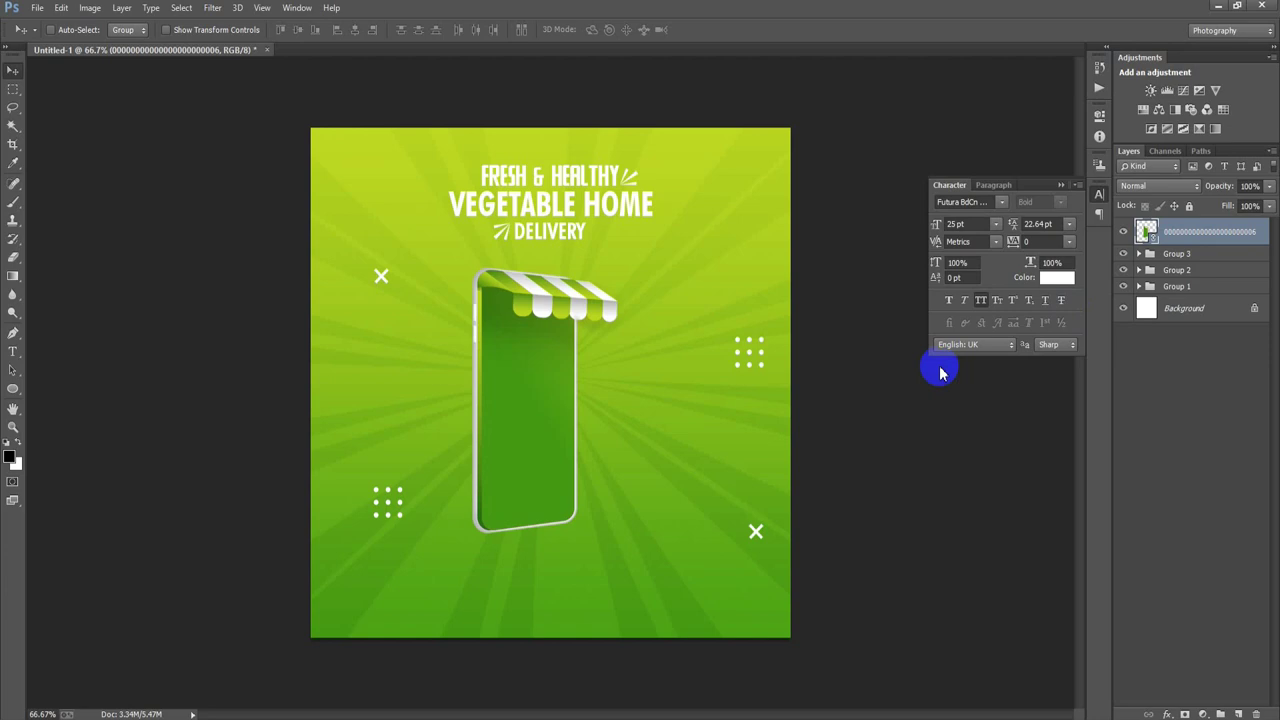
{"action": "key", "text": "Right"}
{"action": "key", "text": "Right"}
{"action": "key", "text": "Right"}
{"action": "key", "text": "Right"}
{"action": "key", "text": "Right"}
{"action": "key", "text": "Right"}
{"action": "key", "text": "Right"}
{"action": "key", "text": "Right"}
{"action": "key", "text": "Right"}
{"action": "key", "text": "Right"}
{"action": "key", "text": "Right"}
{"action": "key", "text": "Right"}
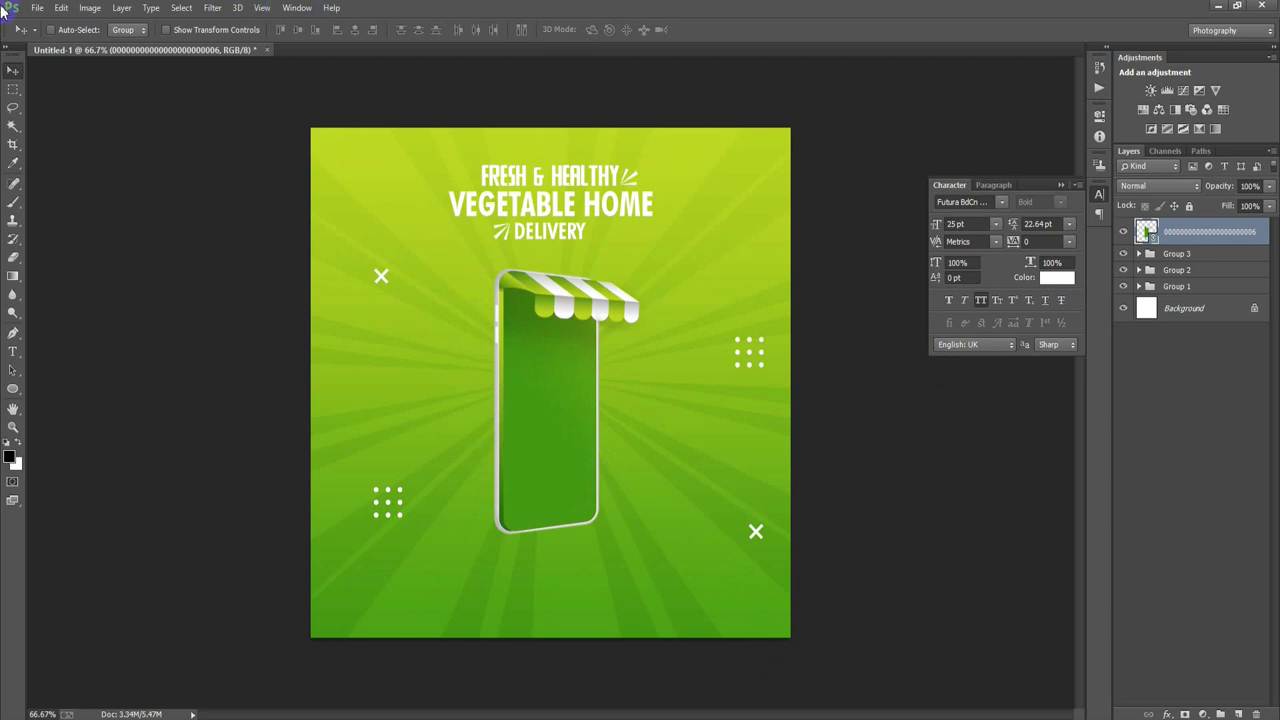
Place the delivery man image linked and flip it horizontally
{"action": "left_click", "coordinate": [39, 8]}
{"action": "left_click", "coordinate": [86, 277]}
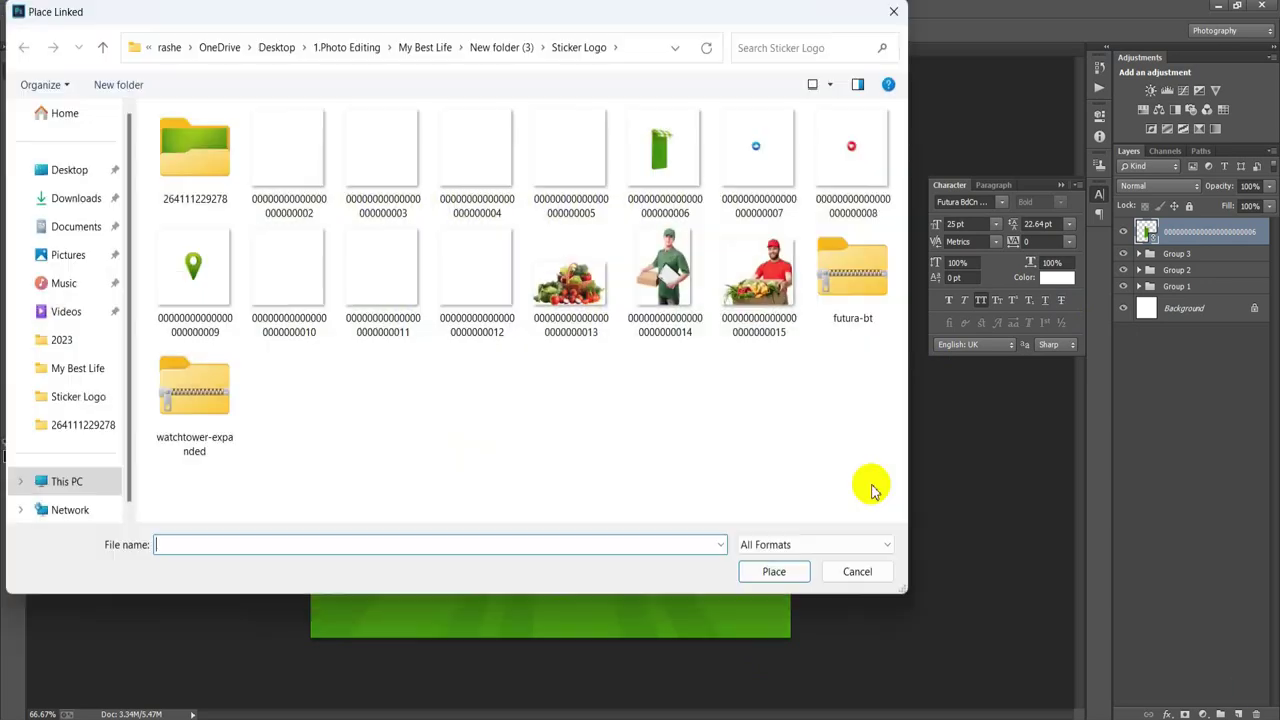
{"action": "left_click", "coordinate": [665, 280]}
{"action": "left_click", "coordinate": [773, 571]}
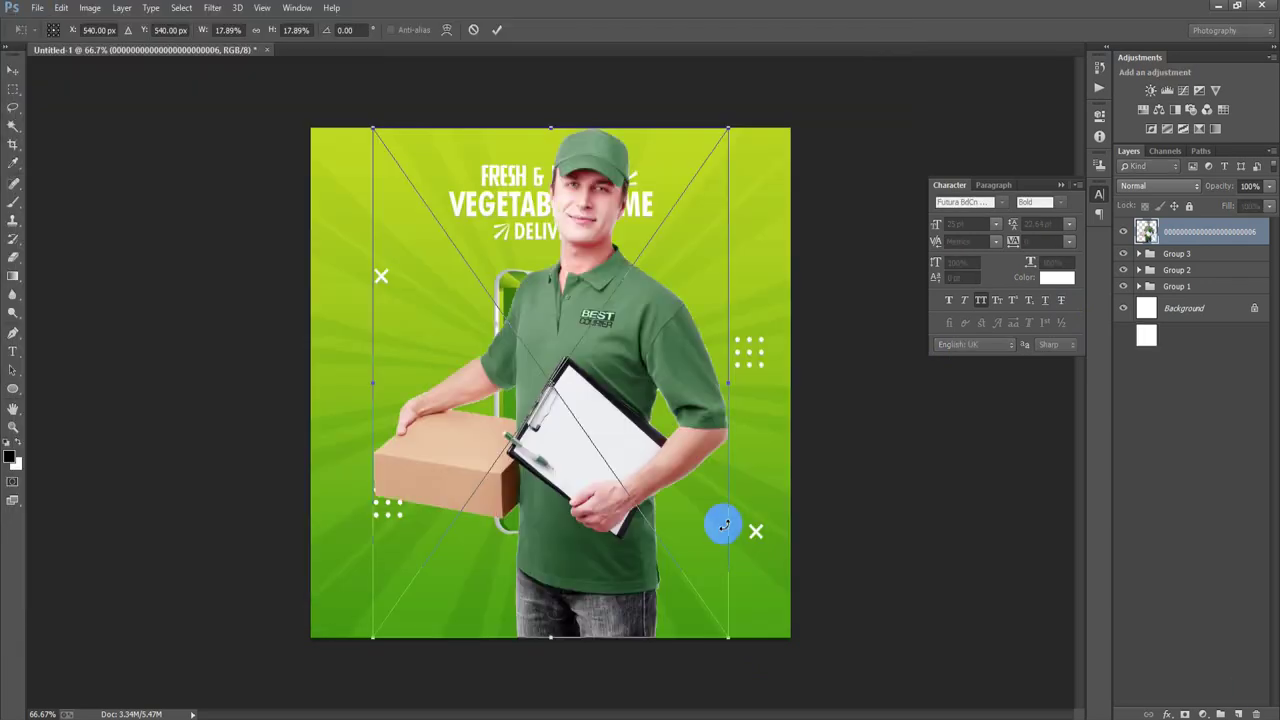
{"action": "right_click", "coordinate": [617, 427]}
{"action": "left_click", "coordinate": [726, 657]}
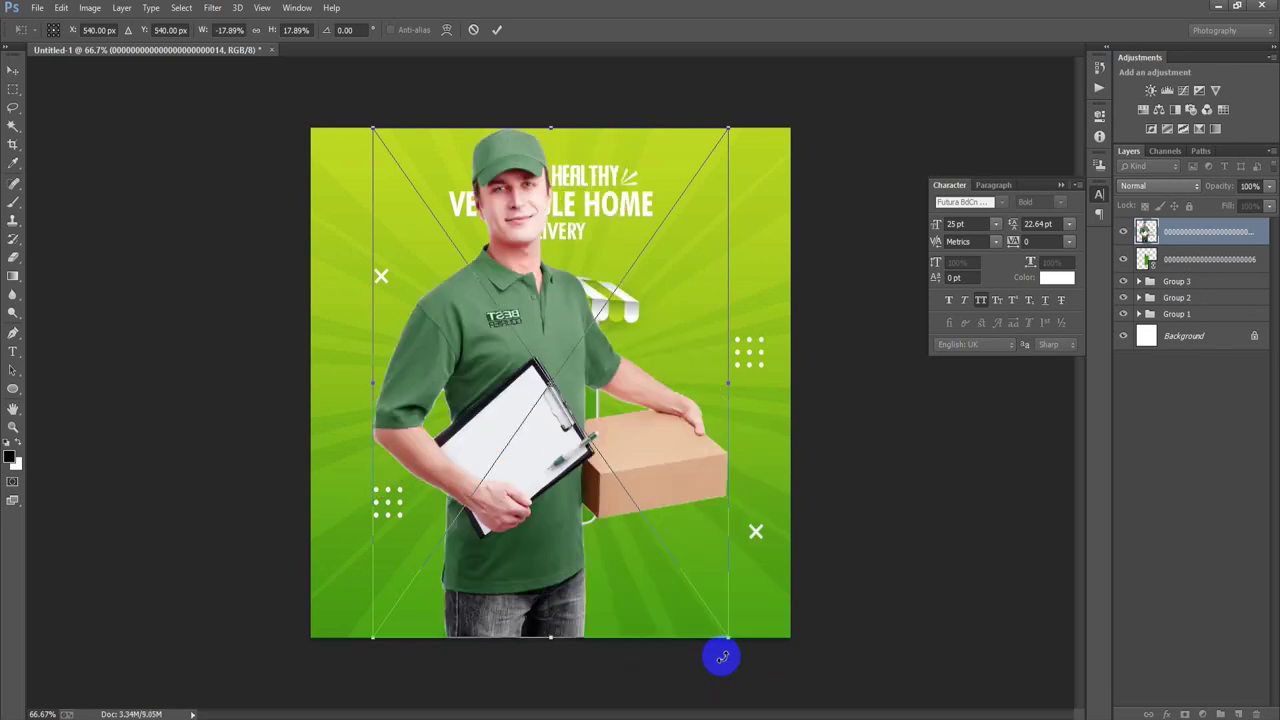
Scale the delivery man down and position him inside the phone frame
{"action": "left_click_drag", "start_coordinate": [727, 640], "coordinate": [634, 471]}
{"action": "left_click_drag", "start_coordinate": [590, 390], "coordinate": [609, 479]}
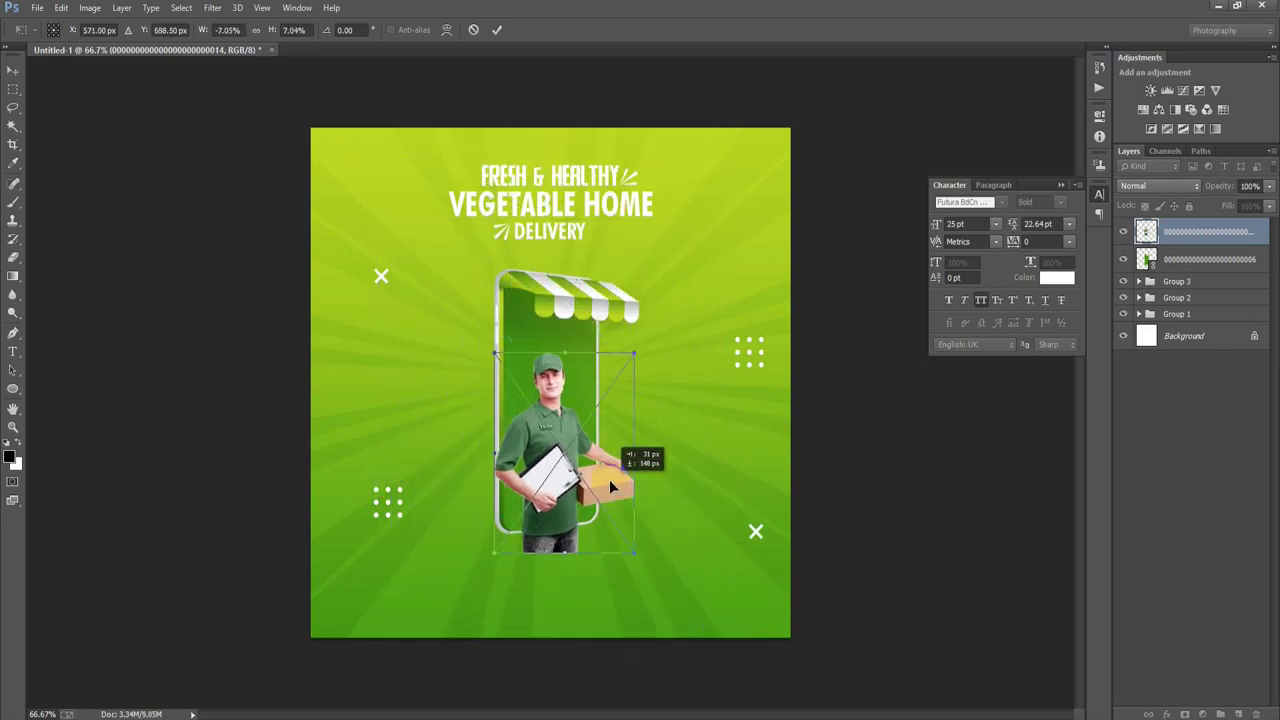
{"action": "mouse_move", "coordinate": [634, 552]}
{"action": "left_mouse_down"}
{"action": "mouse_move", "coordinate": [652, 576]}
{"action": "mouse_move", "coordinate": [622, 517]}
{"action": "left_mouse_up"}
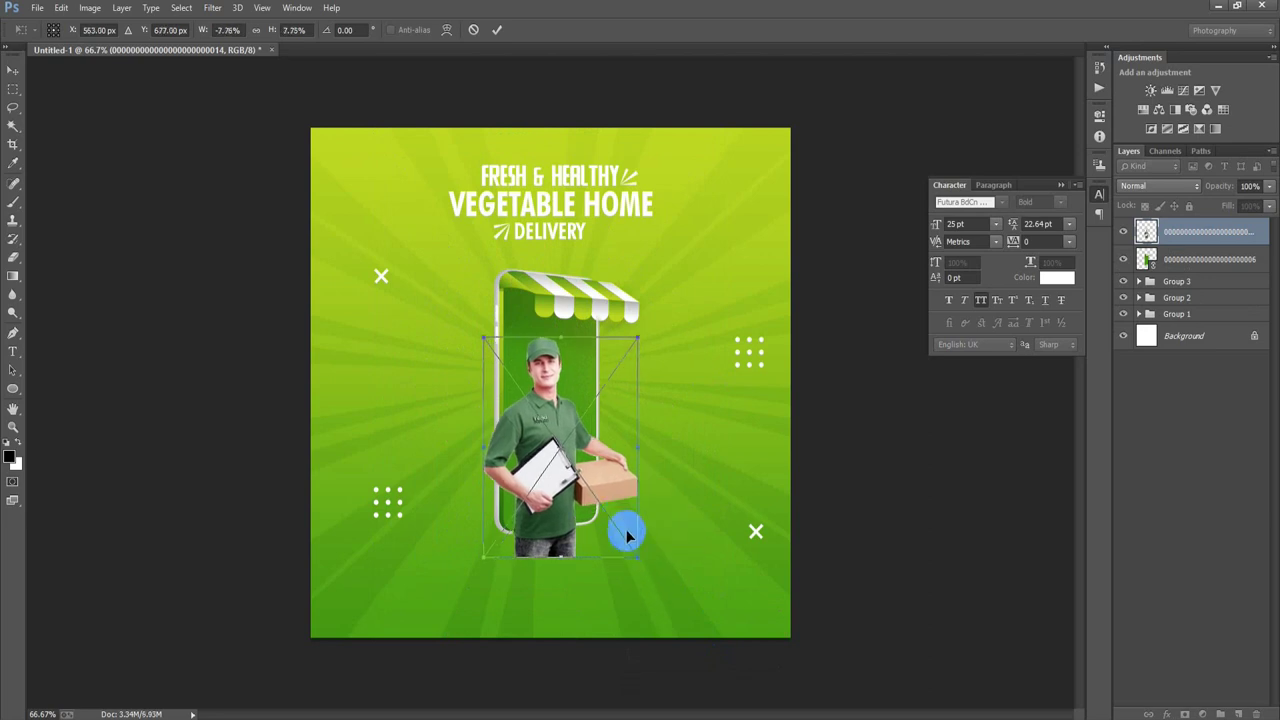
{"action": "left_click_drag", "start_coordinate": [634, 556], "coordinate": [630, 548]}
{"action": "left_click", "coordinate": [497, 29]}
{"action": "key", "text": "Up"}
{"action": "key", "text": "Up"}
{"action": "key", "text": "Up"}
{"action": "key", "text": "Up"}
{"action": "key", "text": "Up"}
{"action": "key", "text": "Up"}
{"action": "key", "text": "Up"}
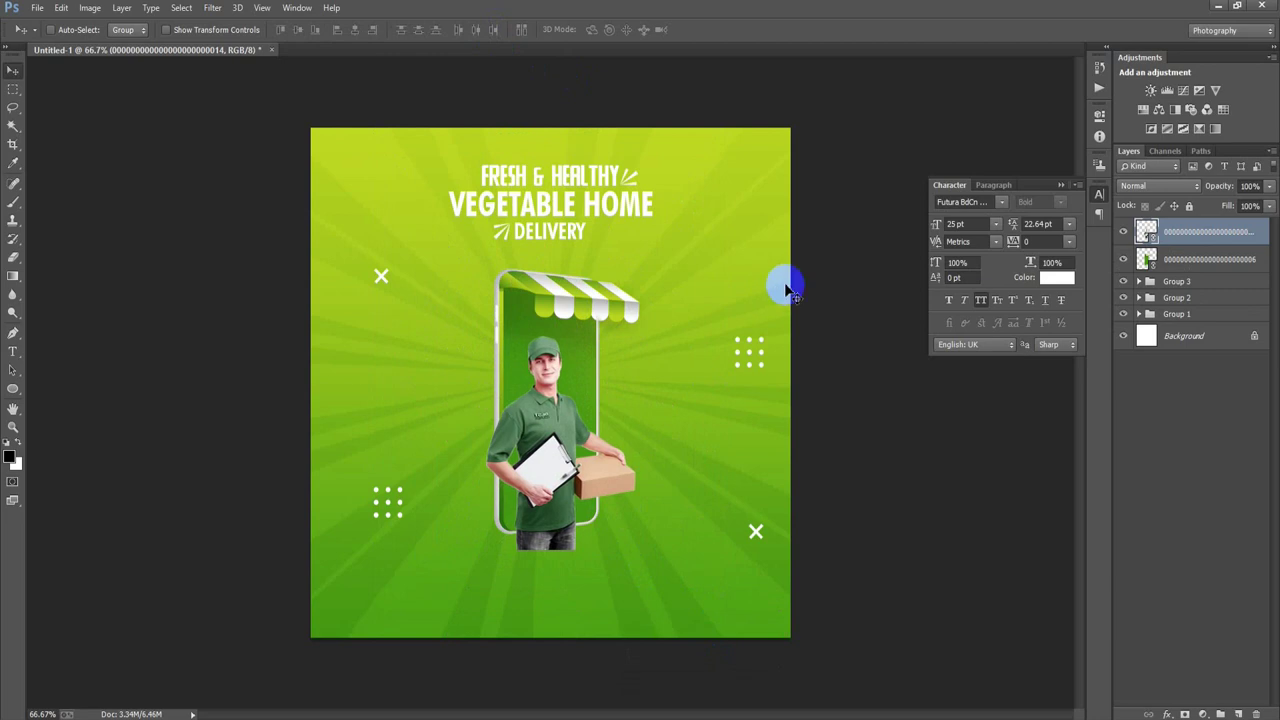
Choose the vegetable basket image in the Place Linked browser
{"action": "left_click", "coordinate": [37, 8]}
{"action": "left_click", "coordinate": [117, 279]}
{"action": "left_click", "coordinate": [570, 275]}
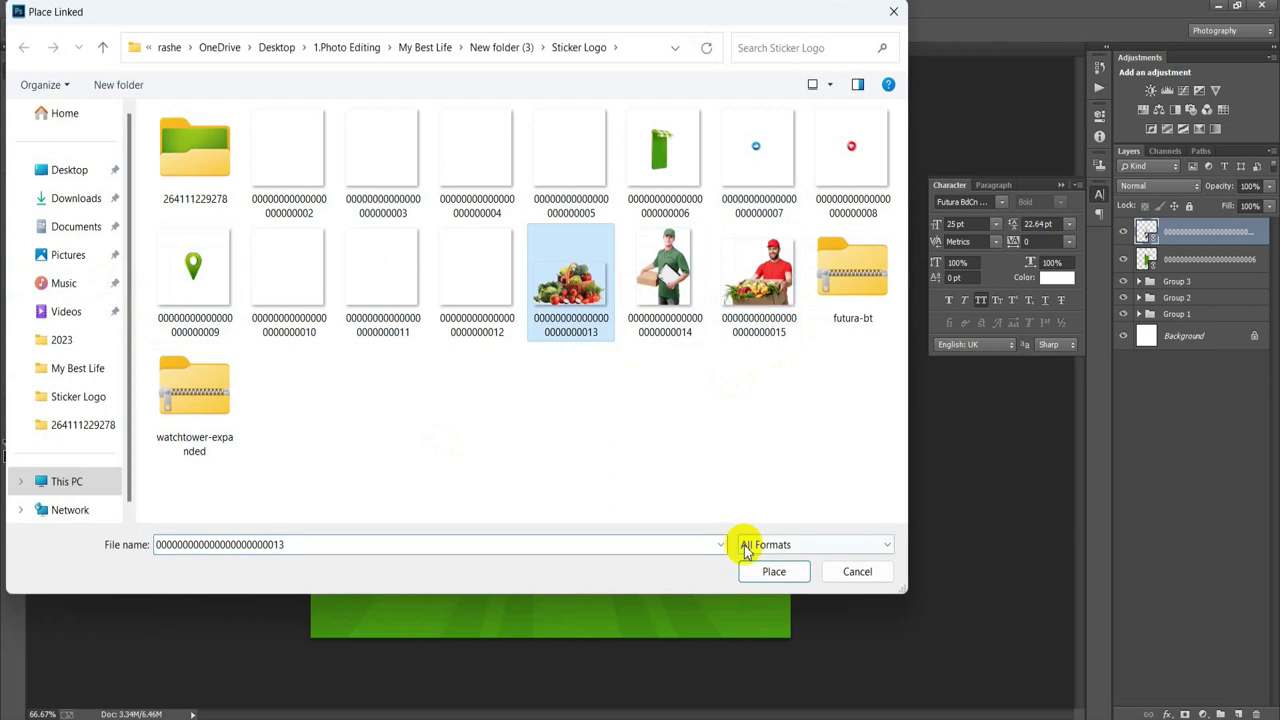
Place the vegetable basket at about 23% scale in front of the delivery man
{"action": "left_click", "coordinate": [772, 573]}
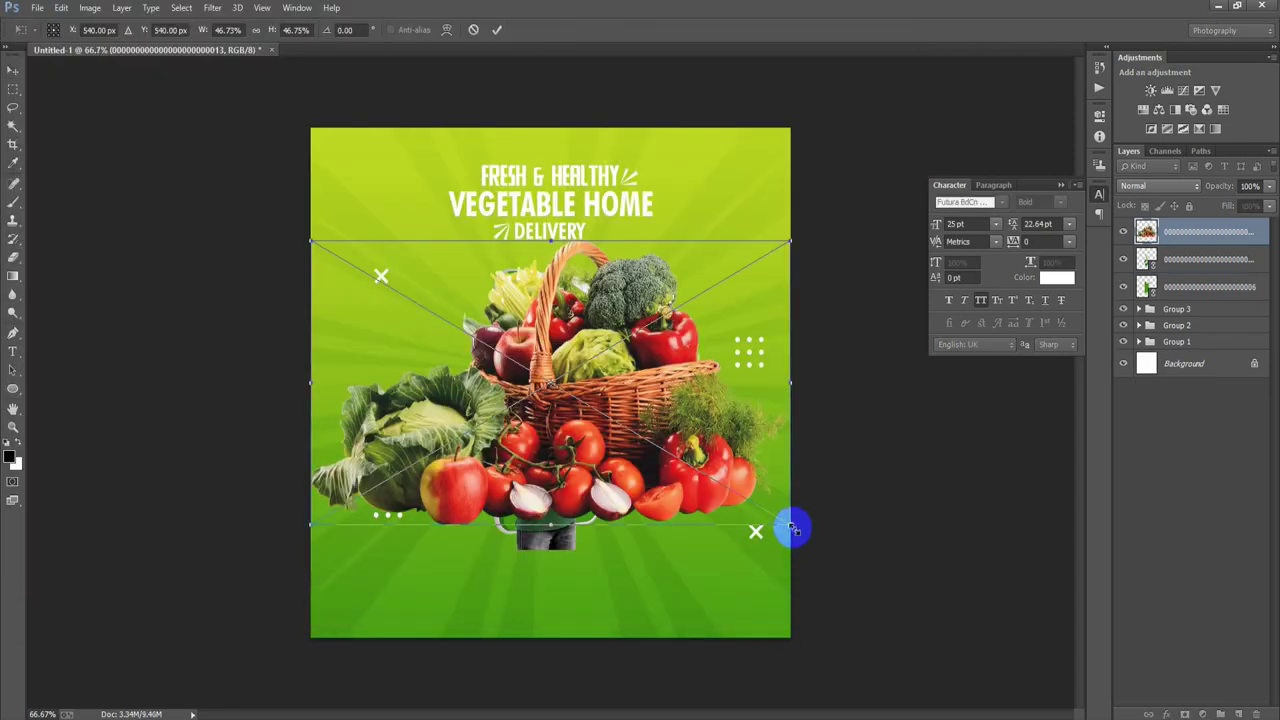
{"action": "left_click_drag", "start_coordinate": [792, 529], "coordinate": [660, 442]}
{"action": "mouse_move", "coordinate": [628, 385]}
{"action": "left_mouse_down"}
{"action": "mouse_move", "coordinate": [688, 545]}
{"action": "mouse_move", "coordinate": [651, 523]}
{"action": "left_mouse_up"}
{"action": "left_click_drag", "start_coordinate": [668, 577], "coordinate": [677, 583]}
{"action": "left_click_drag", "start_coordinate": [618, 527], "coordinate": [632, 527]}
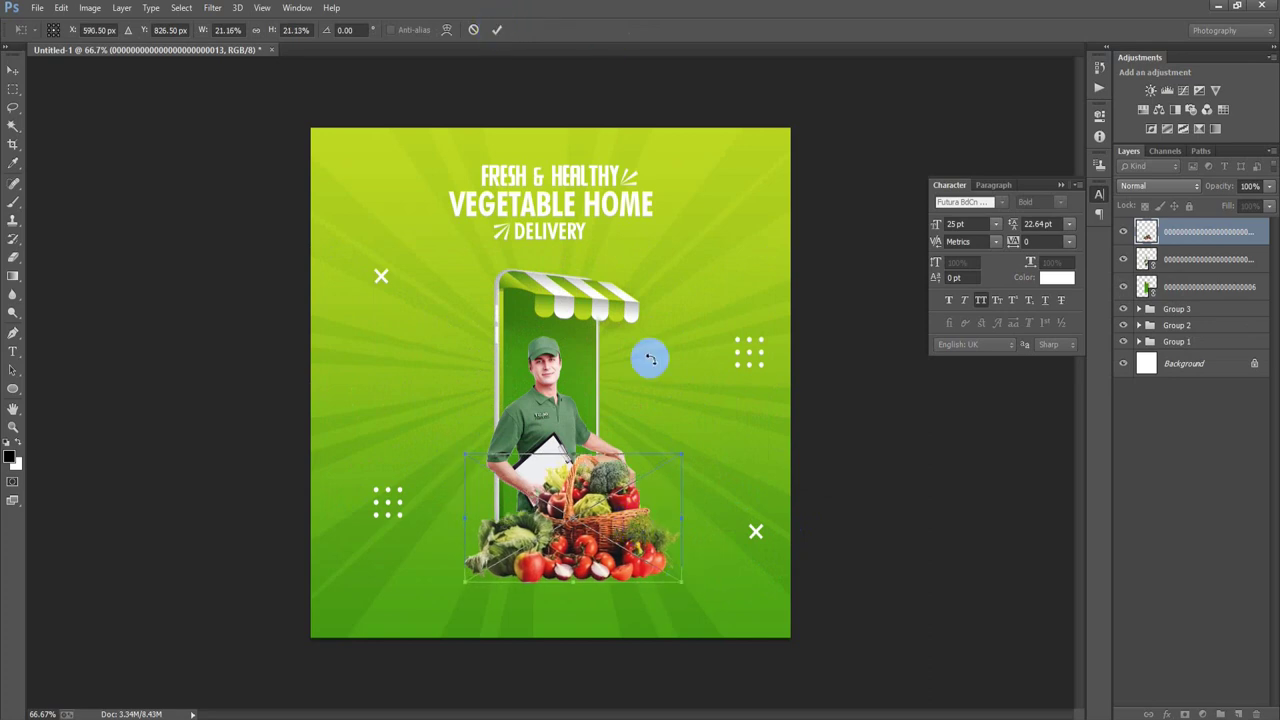
{"action": "left_click_drag", "start_coordinate": [681, 580], "coordinate": [689, 588]}
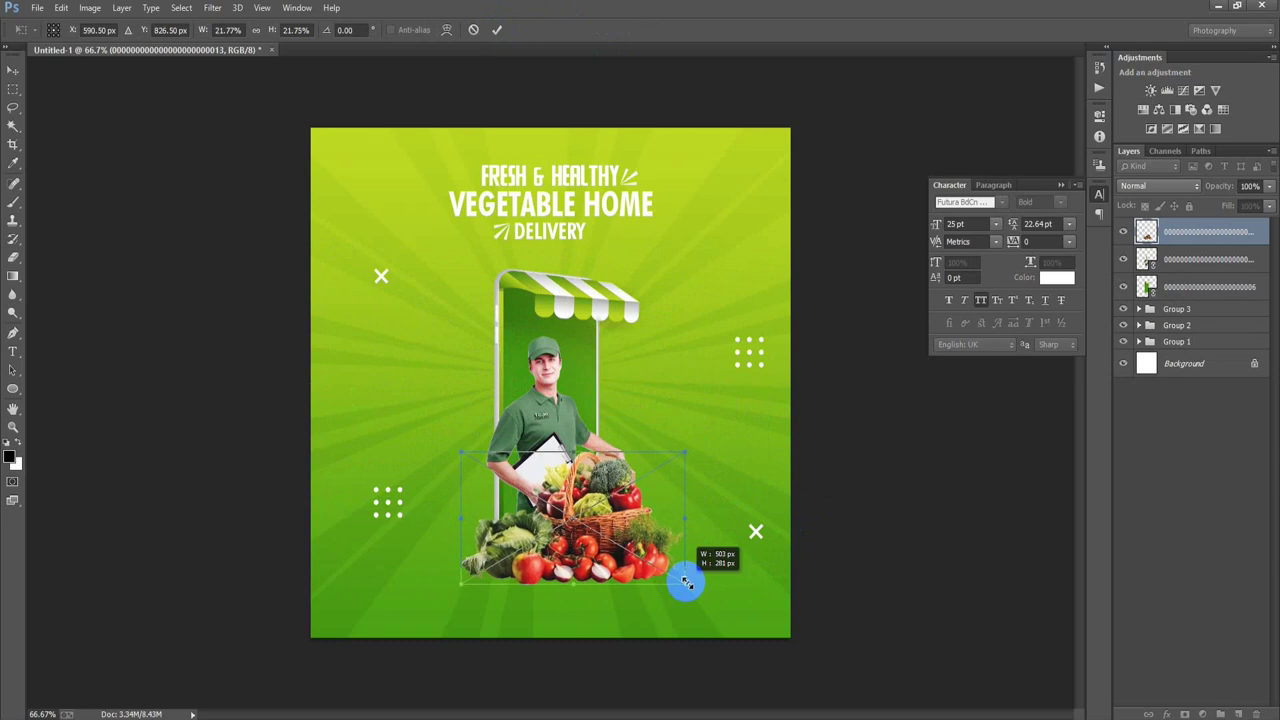
{"action": "left_click", "coordinate": [497, 29]}
{"action": "key", "text": "Left"}
{"action": "key", "text": "Left"}
{"action": "key", "text": "Left"}
{"action": "key", "text": "Left"}
{"action": "key", "text": "Left"}
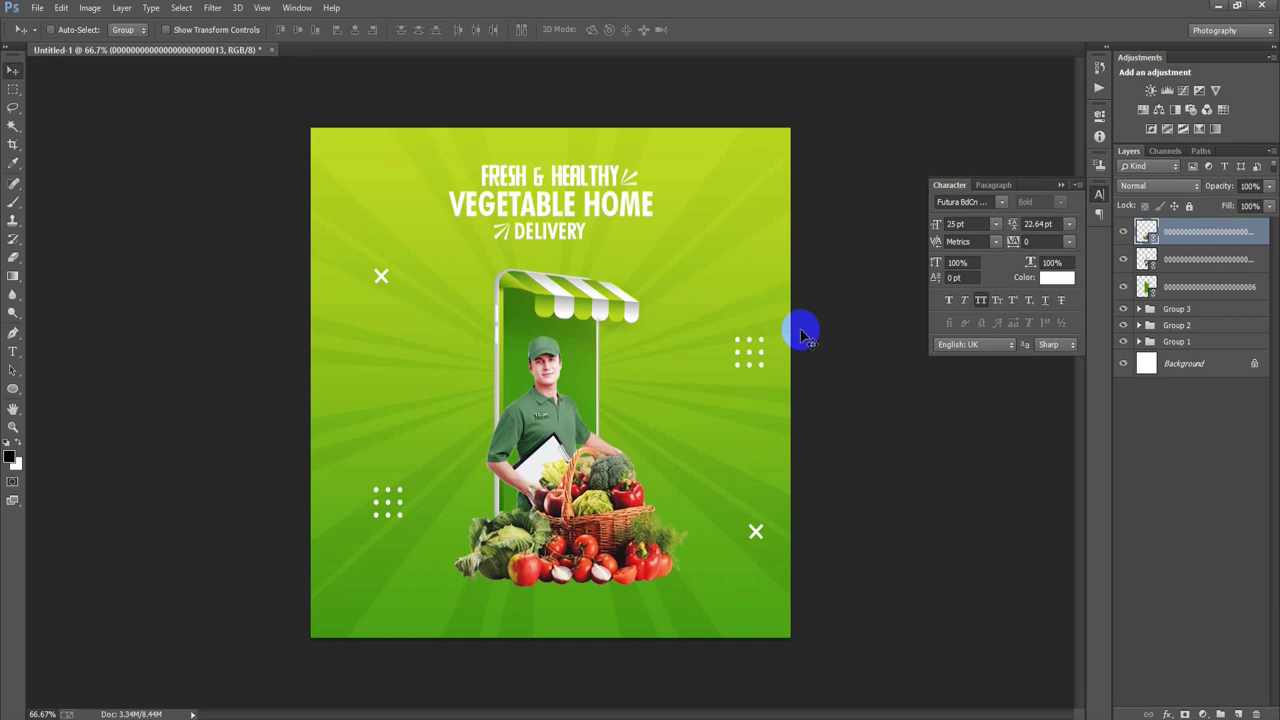
{"action": "key", "text": "Left"}
Give the basket layer a Multiply drop shadow at 40% opacity, 109° angle, 18 px size
{"action": "double_click", "coordinate": [1245, 243]}
{"action": "double_click", "coordinate": [1265, 234]}
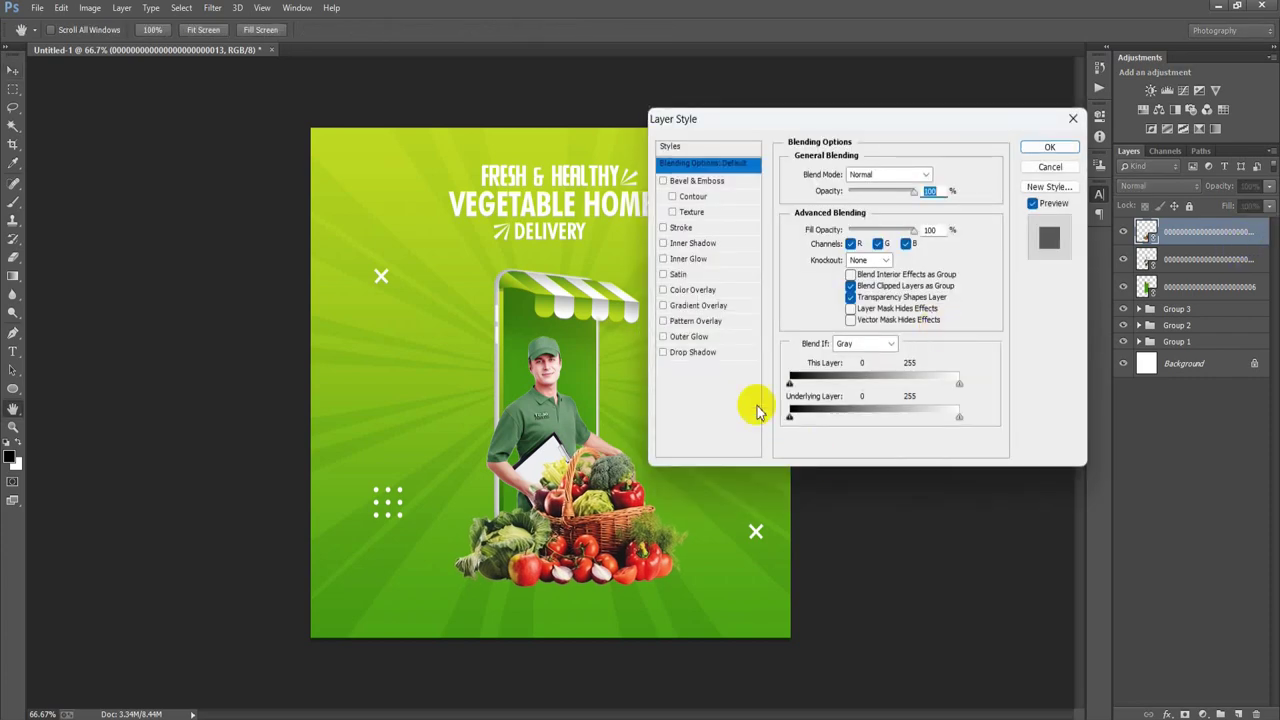
{"action": "left_click", "coordinate": [700, 352]}
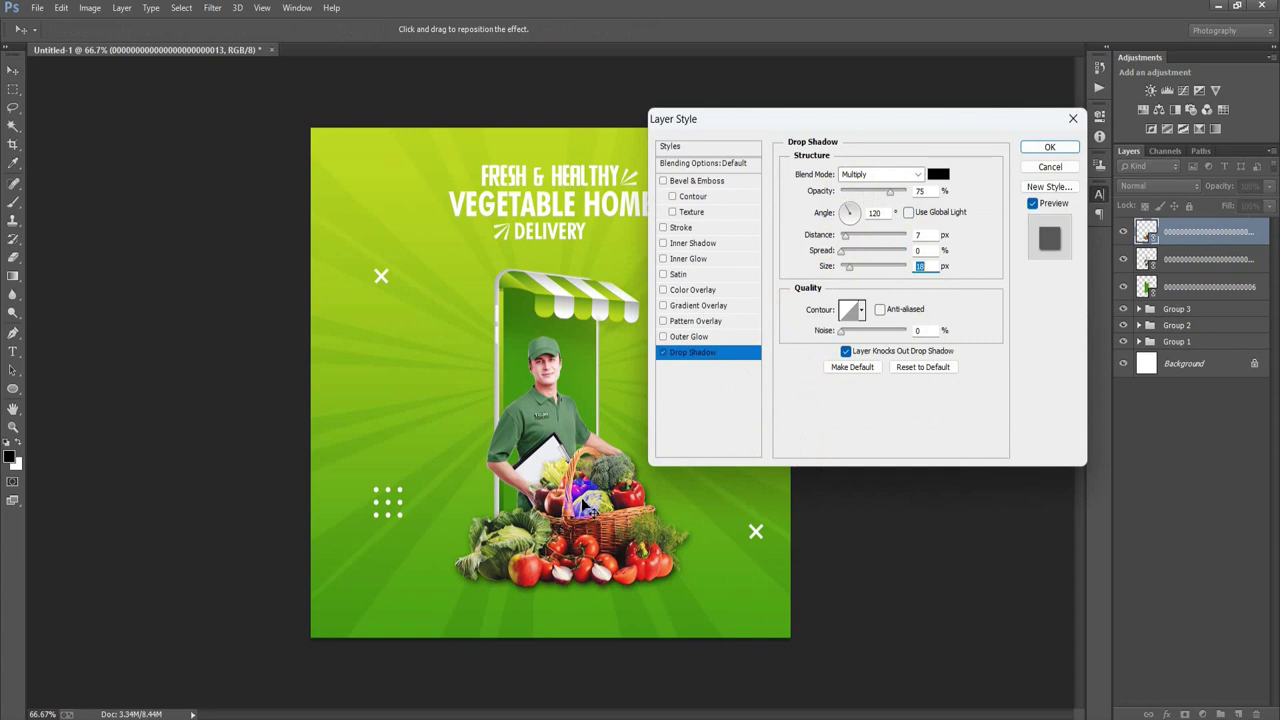
{"action": "left_click_drag", "start_coordinate": [588, 510], "coordinate": [595, 517]}
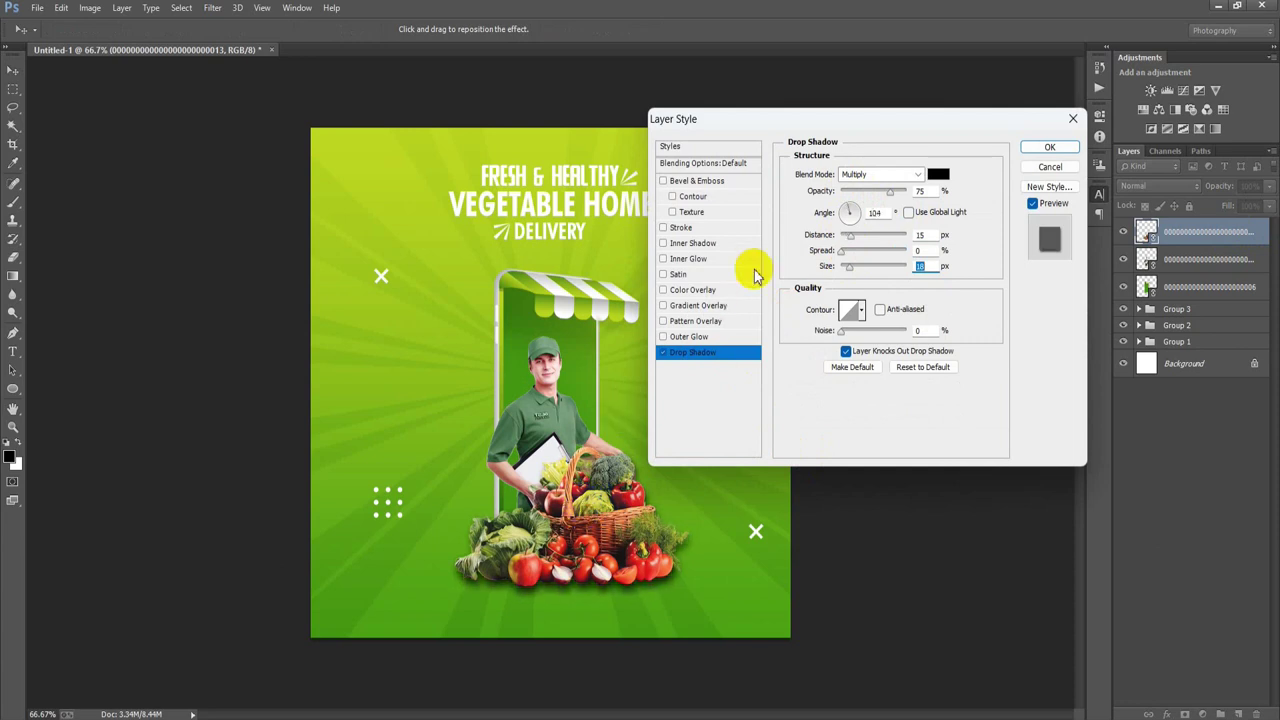
{"action": "left_click_drag", "start_coordinate": [890, 191], "coordinate": [878, 200]}
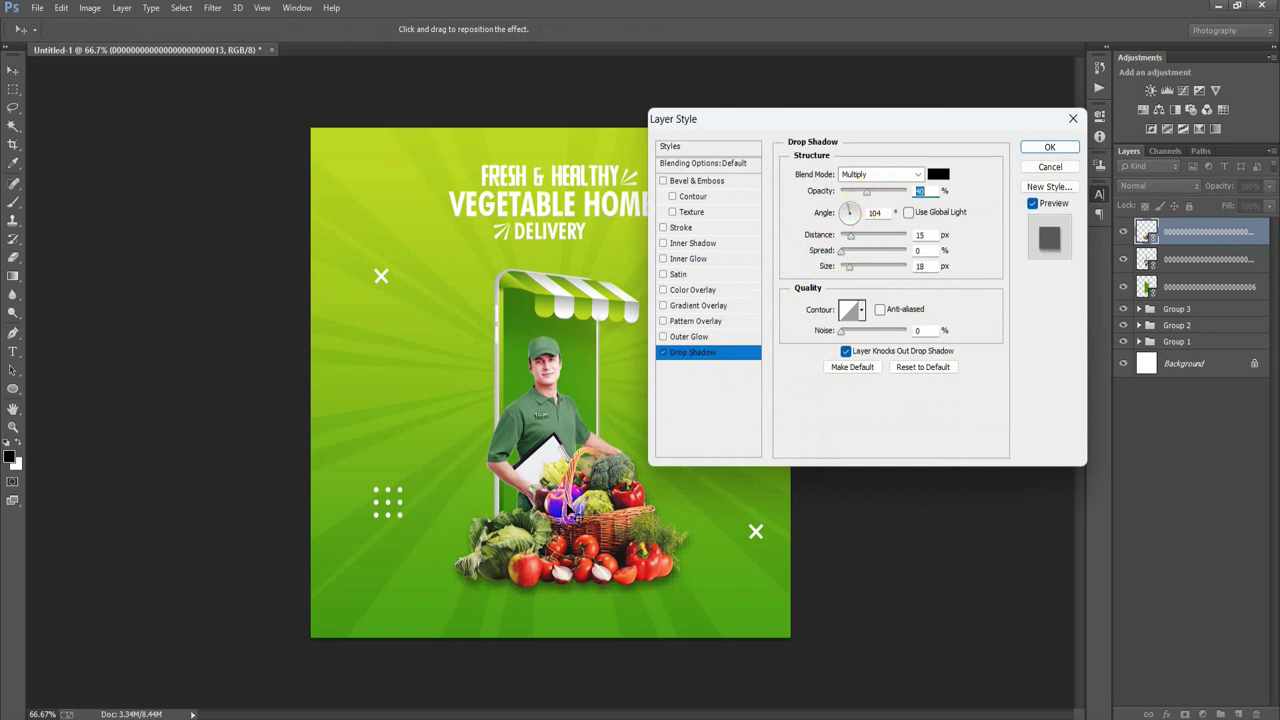
{"action": "left_click_drag", "start_coordinate": [567, 526], "coordinate": [567, 524]}
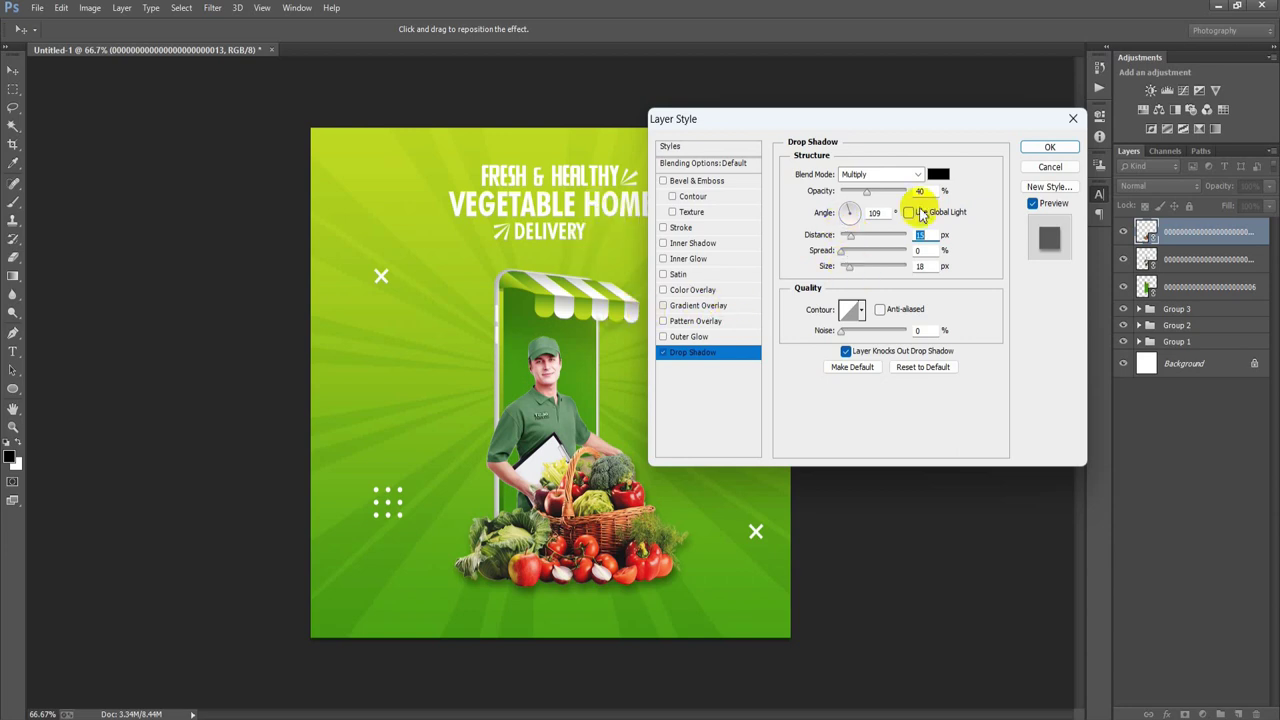
{"action": "left_click", "coordinate": [1040, 151]}
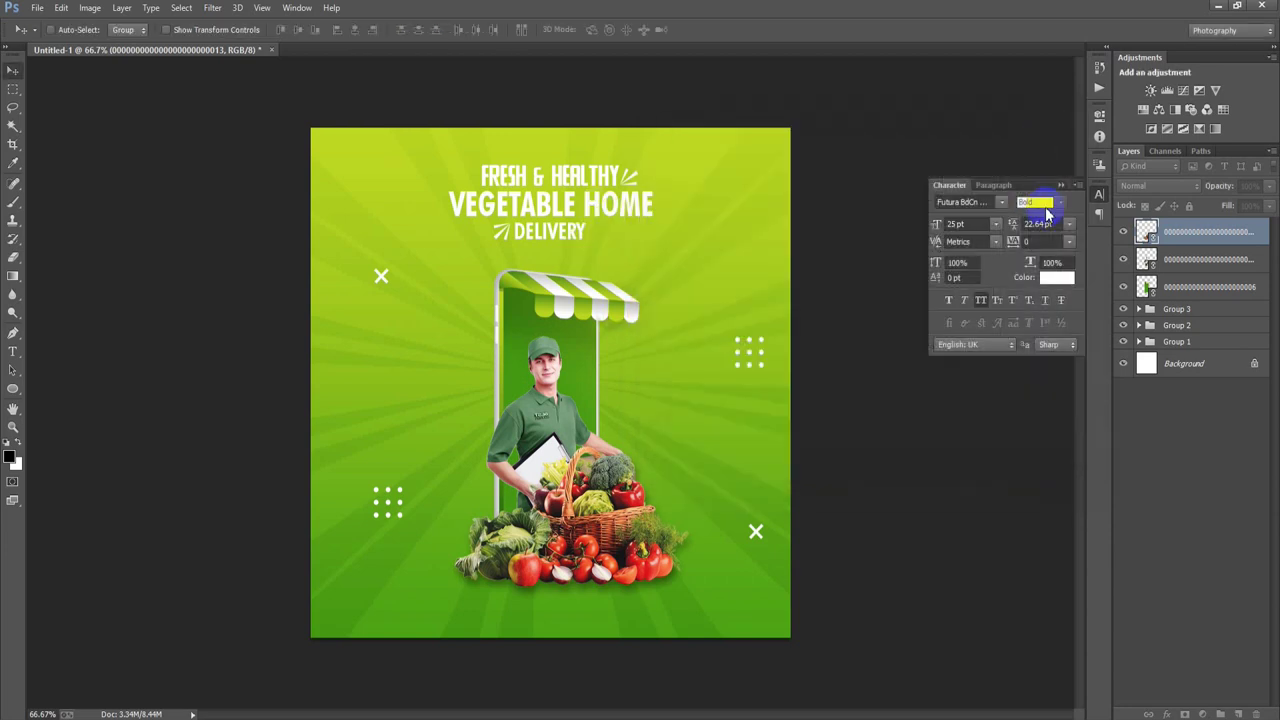
Select the phone layer and place the green location-pin image as a linked file
{"action": "left_click", "coordinate": [1265, 236]}
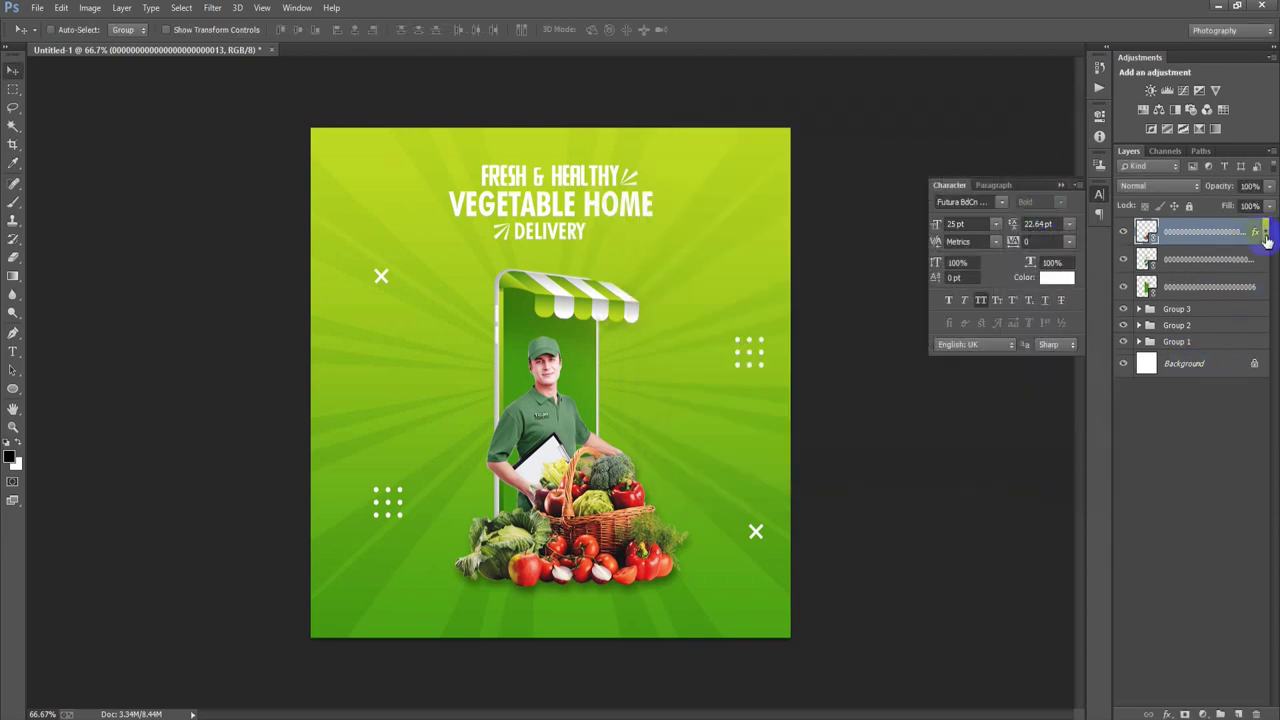
{"action": "left_click", "coordinate": [1211, 289]}
{"action": "left_click", "coordinate": [37, 8]}
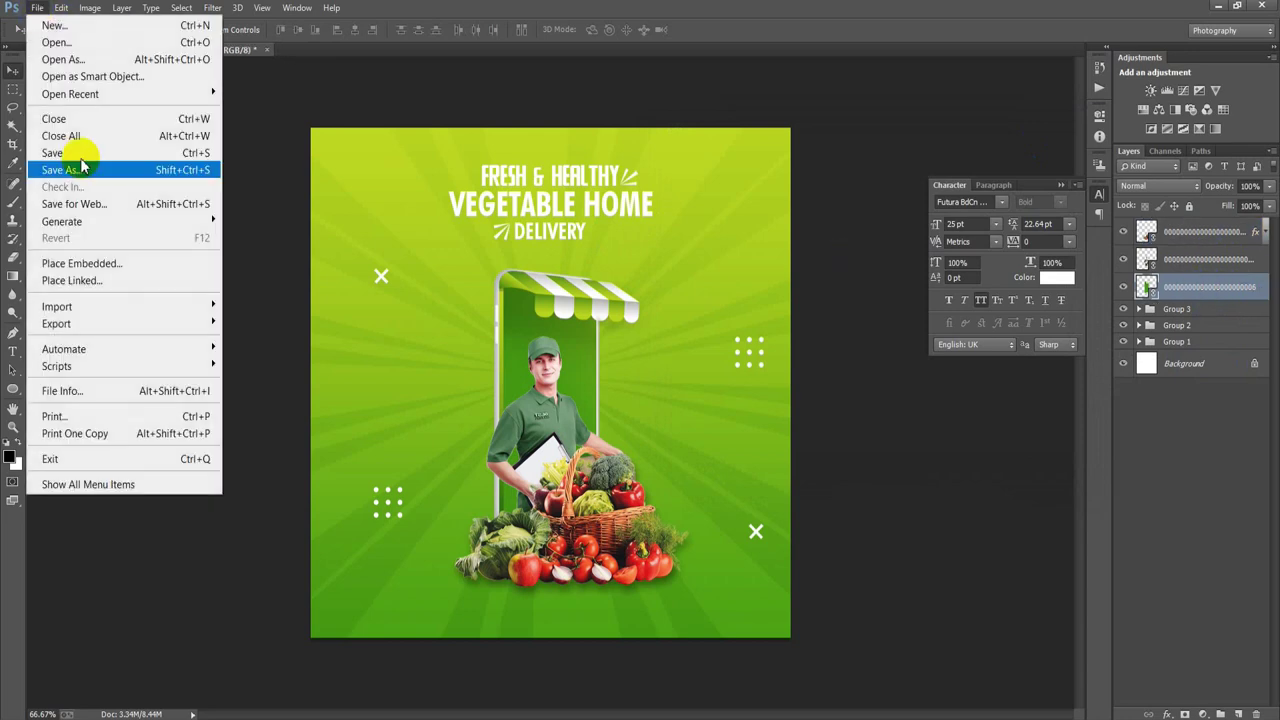
{"action": "left_click", "coordinate": [100, 280]}
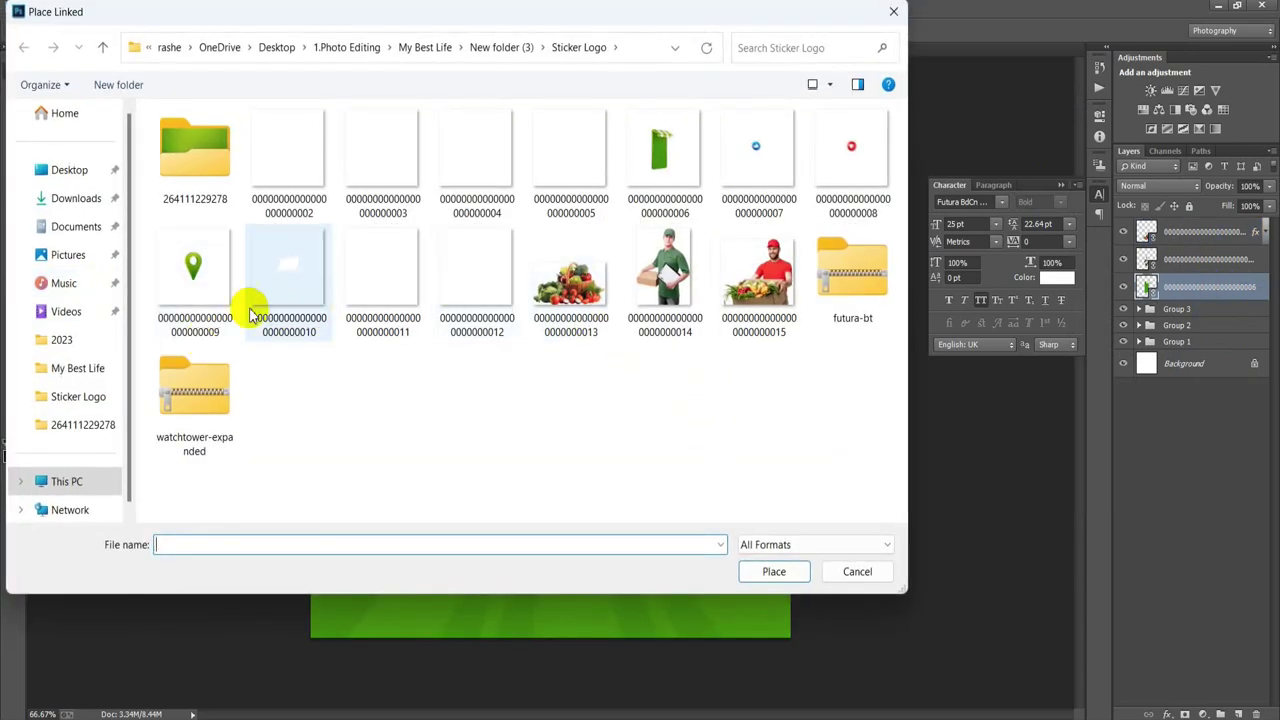
{"action": "left_click", "coordinate": [205, 285]}
{"action": "left_click", "coordinate": [775, 571]}
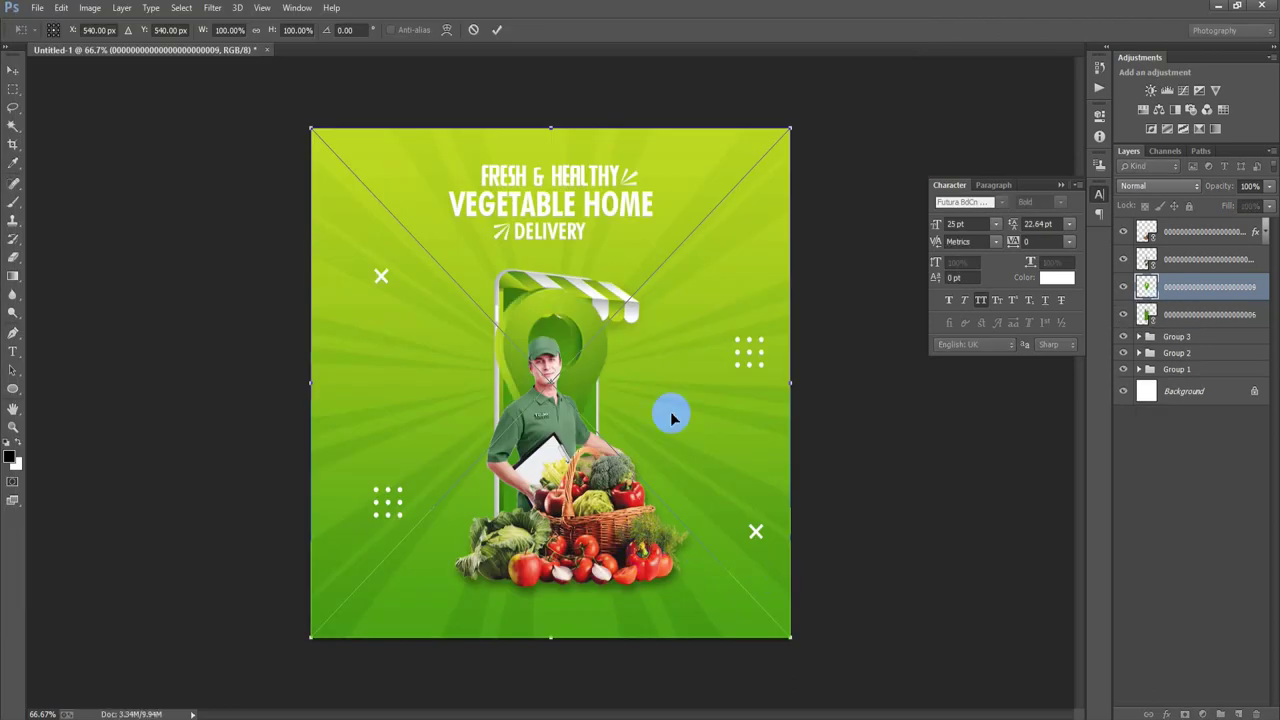
Scale the pin to about 62%, tilt it about -11°, and tuck it behind the delivery man
{"action": "left_click_drag", "start_coordinate": [617, 366], "coordinate": [553, 452]}
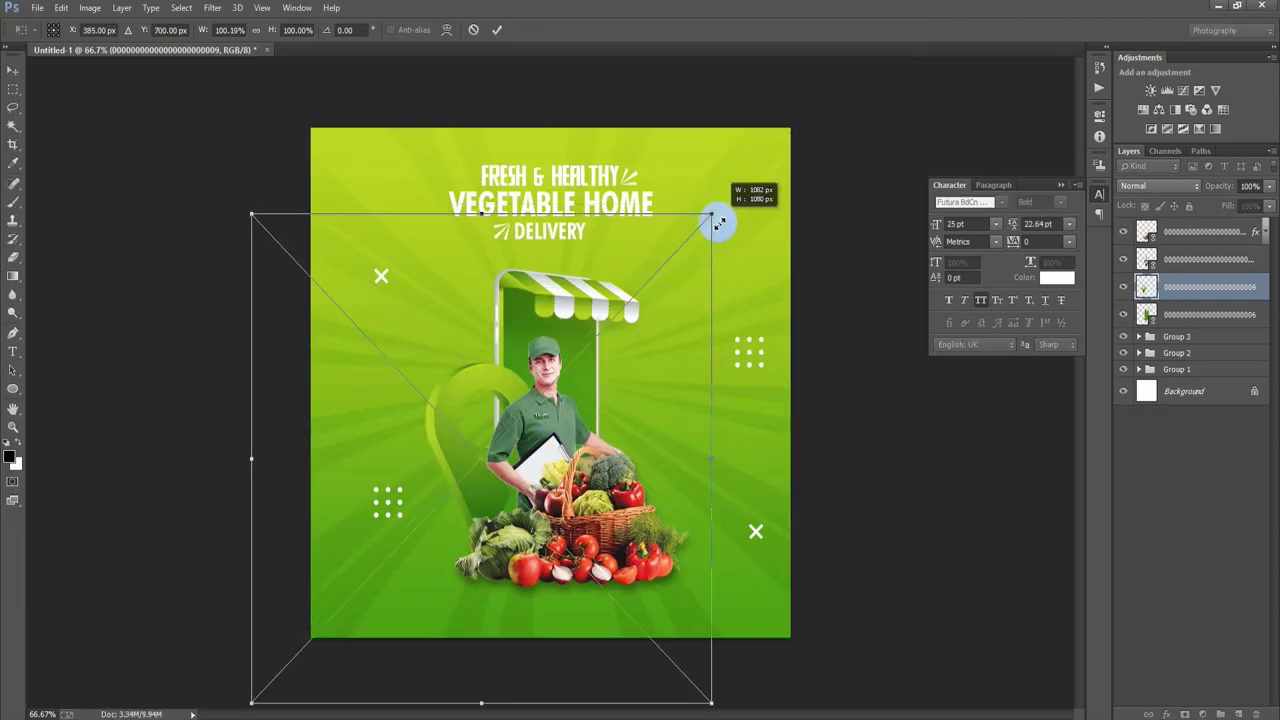
{"action": "left_click_drag", "start_coordinate": [724, 205], "coordinate": [643, 390]}
{"action": "left_click_drag", "start_coordinate": [666, 609], "coordinate": [696, 625]}
{"action": "mouse_move", "coordinate": [553, 397]}
{"action": "left_mouse_down"}
{"action": "mouse_move", "coordinate": [568, 472]}
{"action": "mouse_move", "coordinate": [556, 459]}
{"action": "left_mouse_up"}
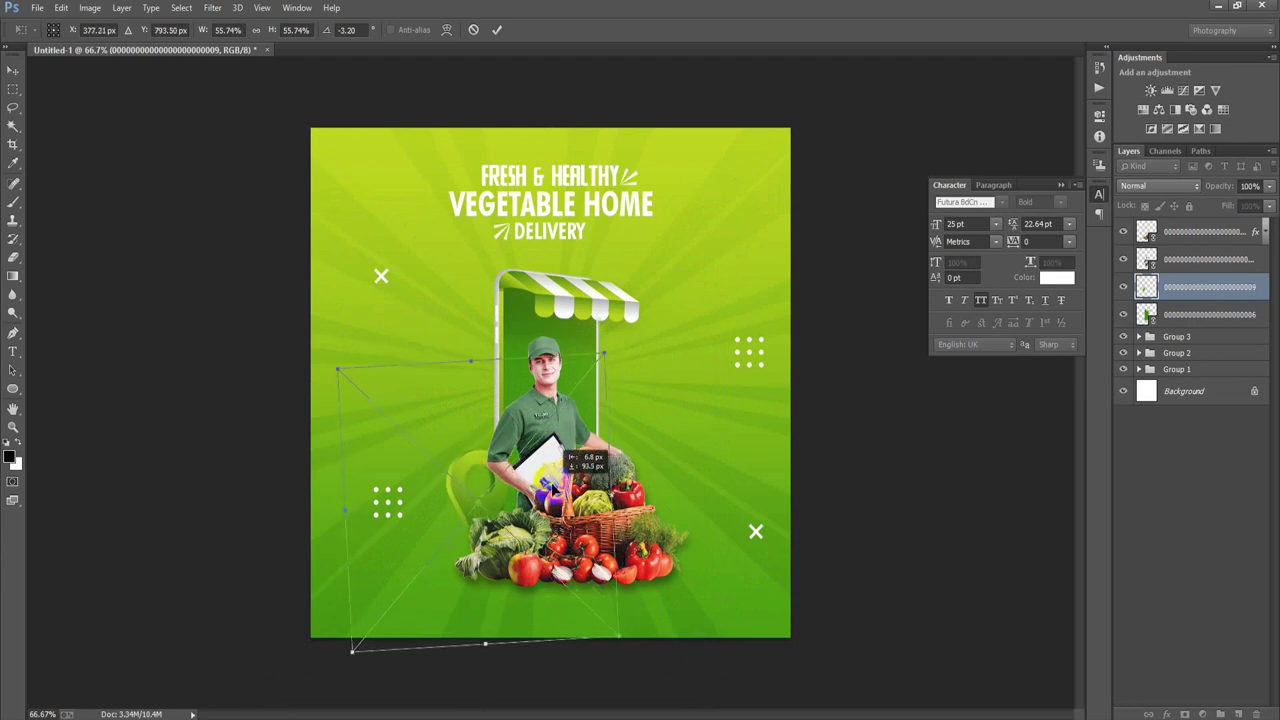
{"action": "mouse_move", "coordinate": [626, 637]}
{"action": "left_mouse_down"}
{"action": "mouse_move", "coordinate": [628, 651]}
{"action": "mouse_move", "coordinate": [706, 674]}
{"action": "left_mouse_up"}
{"action": "left_click_drag", "start_coordinate": [521, 548], "coordinate": [526, 517]}
Commit the pin, then place the blue round icon at about 47% left of the phone
{"action": "left_click", "coordinate": [497, 31]}
{"action": "left_click", "coordinate": [37, 9]}
{"action": "left_click", "coordinate": [95, 277]}
{"action": "left_click", "coordinate": [757, 186]}
{"action": "left_click", "coordinate": [791, 573]}
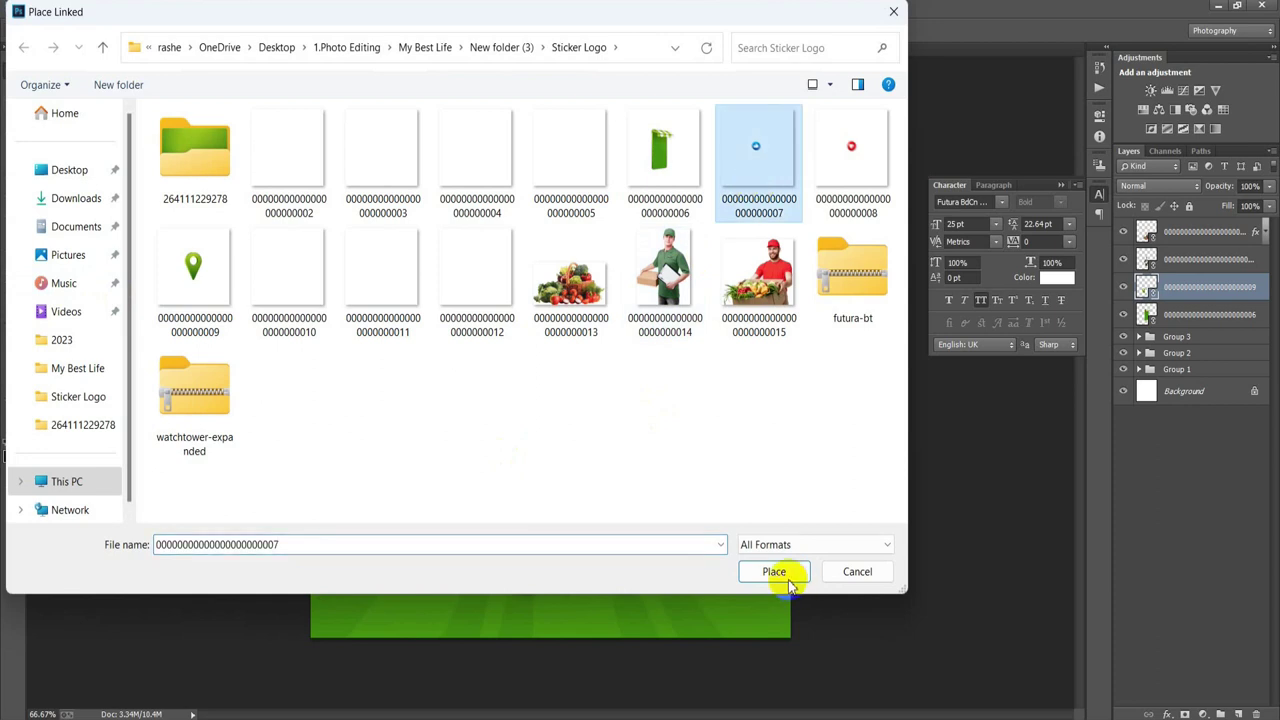
{"action": "left_click_drag", "start_coordinate": [803, 648], "coordinate": [649, 449]}
{"action": "mouse_move", "coordinate": [437, 371]}
{"action": "left_mouse_down"}
{"action": "mouse_move", "coordinate": [507, 423]}
{"action": "mouse_move", "coordinate": [494, 437]}
{"action": "left_mouse_up"}
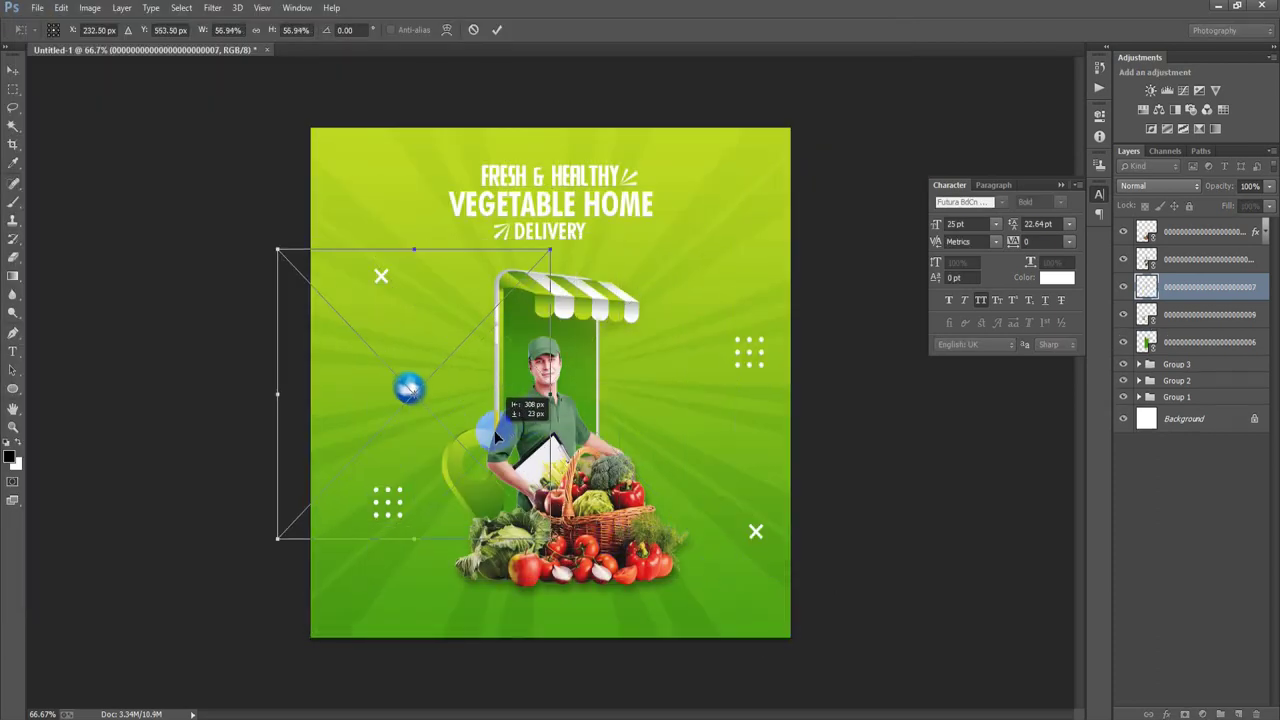
{"action": "left_click_drag", "start_coordinate": [551, 541], "coordinate": [525, 512]}
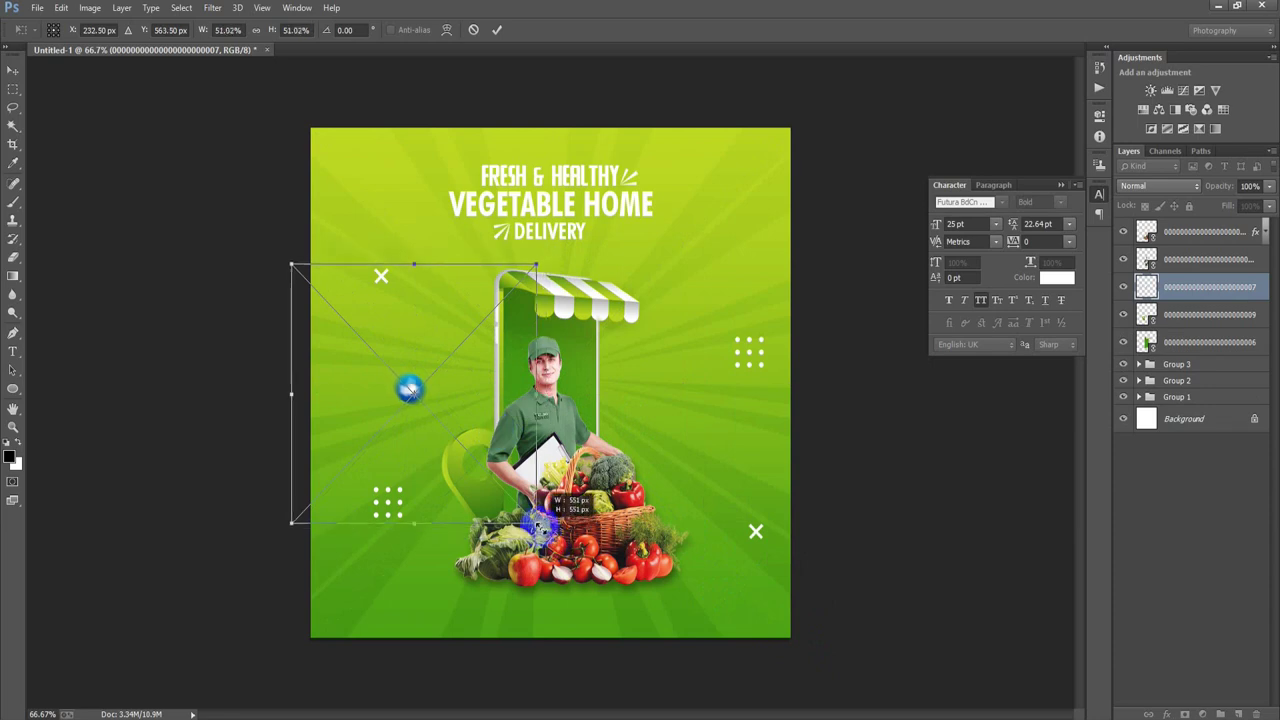
{"action": "left_click", "coordinate": [498, 31]}
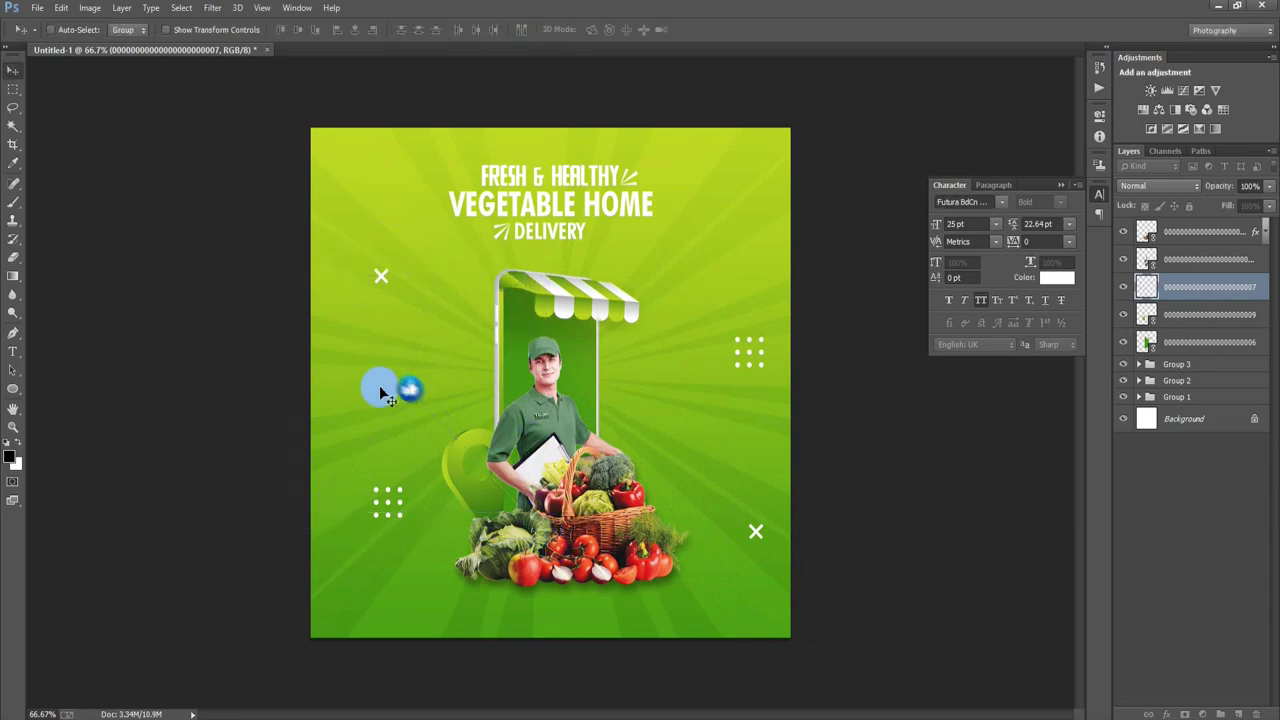
{"action": "left_click", "coordinate": [37, 8]}
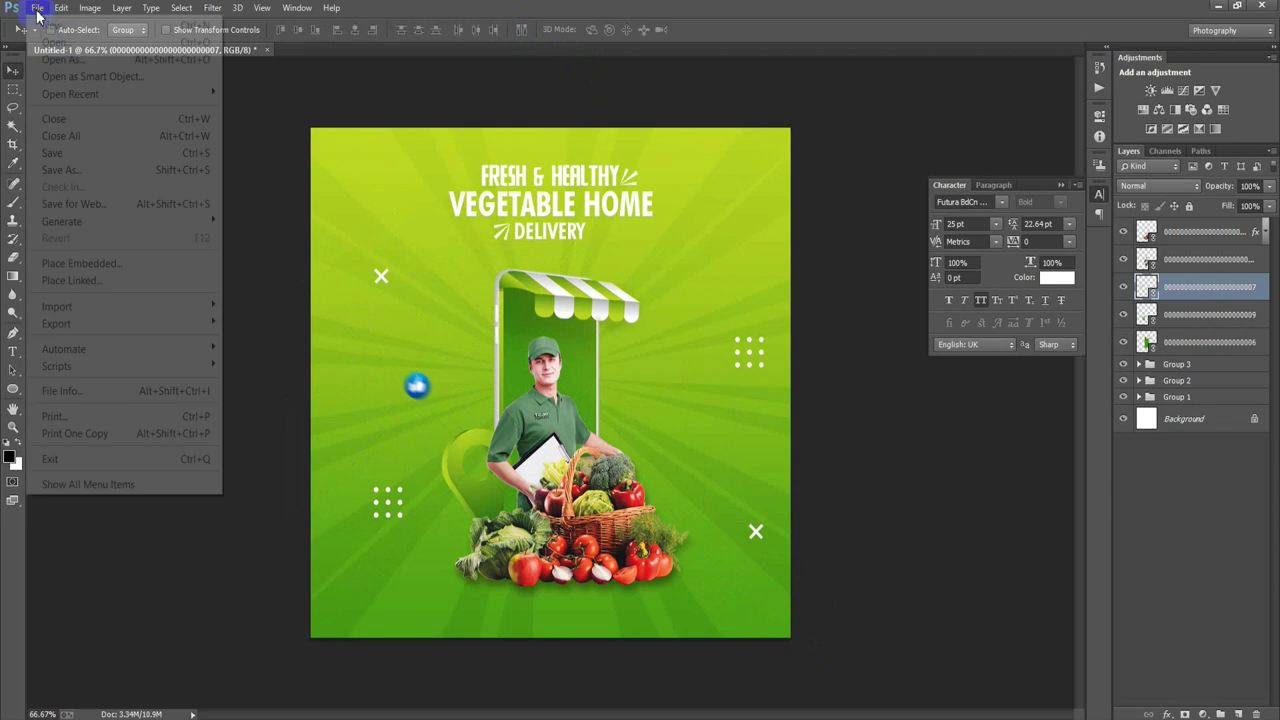
Place the red heart icon as a linked file, positioned left of the delivery man
{"action": "left_click", "coordinate": [84, 281]}
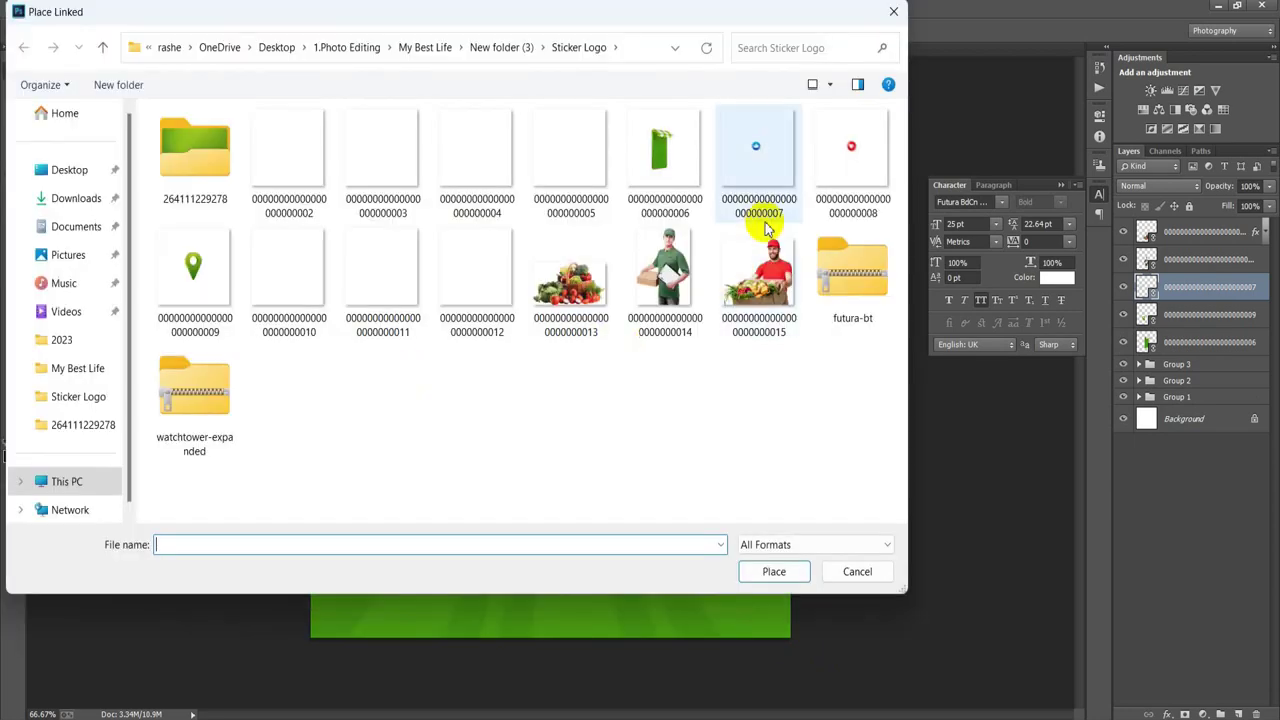
{"action": "left_click", "coordinate": [843, 165]}
{"action": "left_click", "coordinate": [766, 566]}
{"action": "left_click_drag", "start_coordinate": [730, 622], "coordinate": [605, 441]}
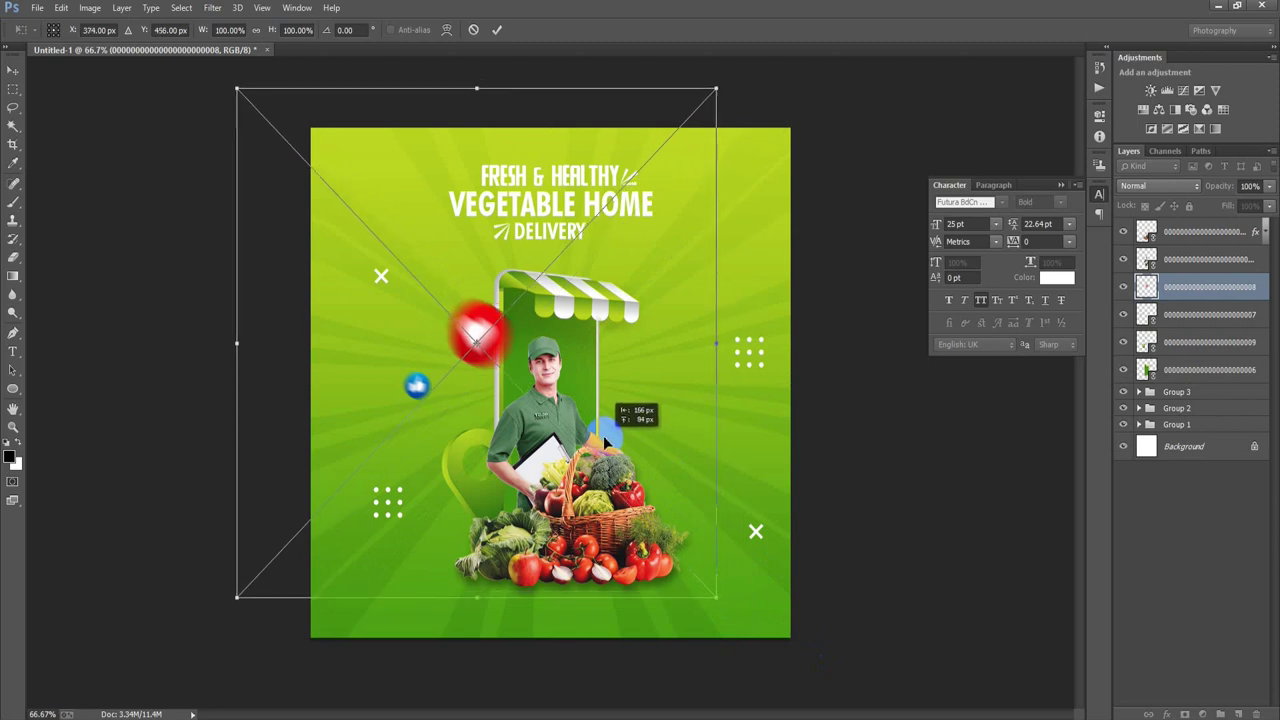
{"action": "left_click", "coordinate": [496, 29]}
Alt-drag a copy of the heart to the man's right and scale it to about 63%
{"action": "left_click_drag", "start_coordinate": [503, 338], "coordinate": [672, 379]}
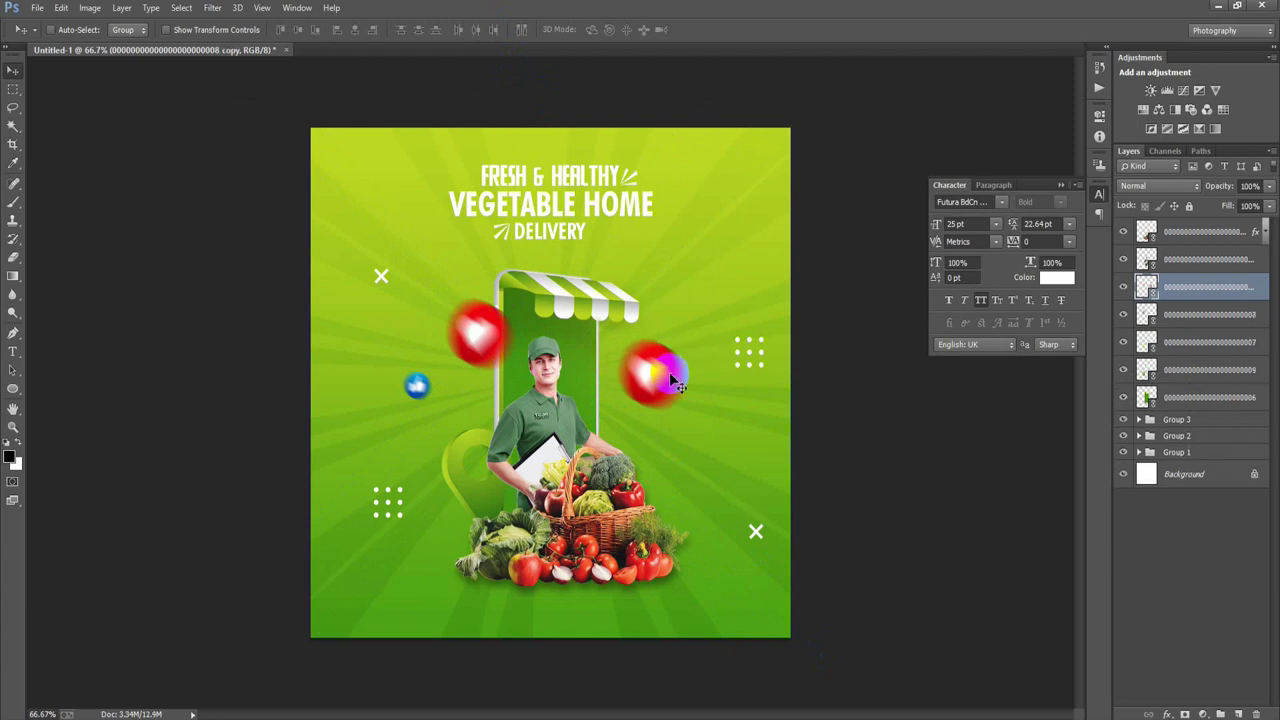
{"action": "key", "text": "ctrl+t"}
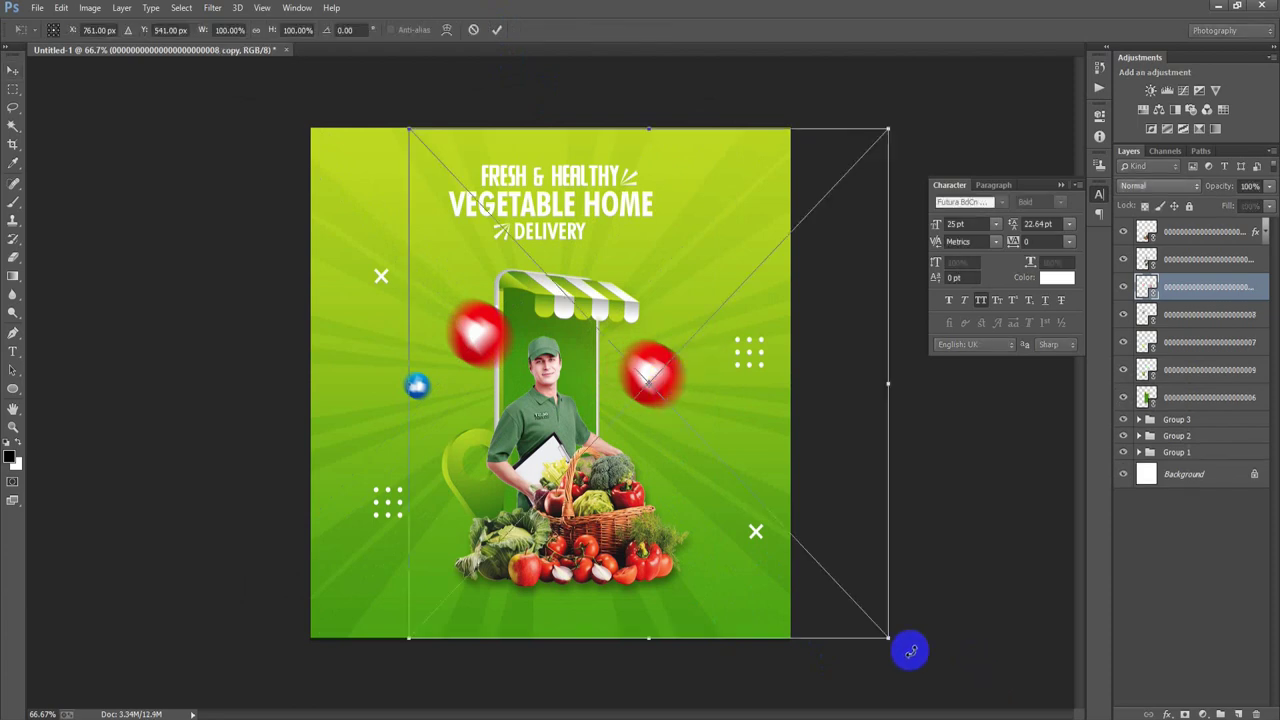
{"action": "left_click_drag", "start_coordinate": [888, 636], "coordinate": [805, 551]}
{"action": "left_click_drag", "start_coordinate": [771, 474], "coordinate": [776, 516]}
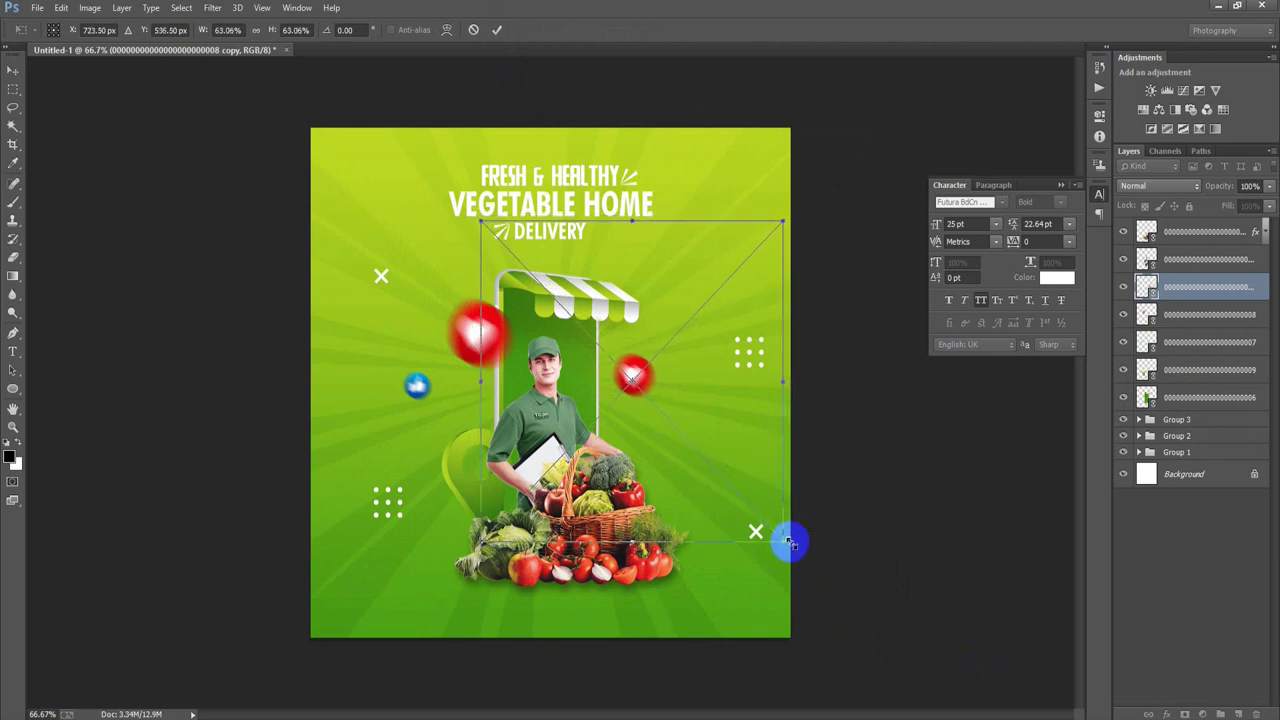
{"action": "left_click", "coordinate": [497, 29]}
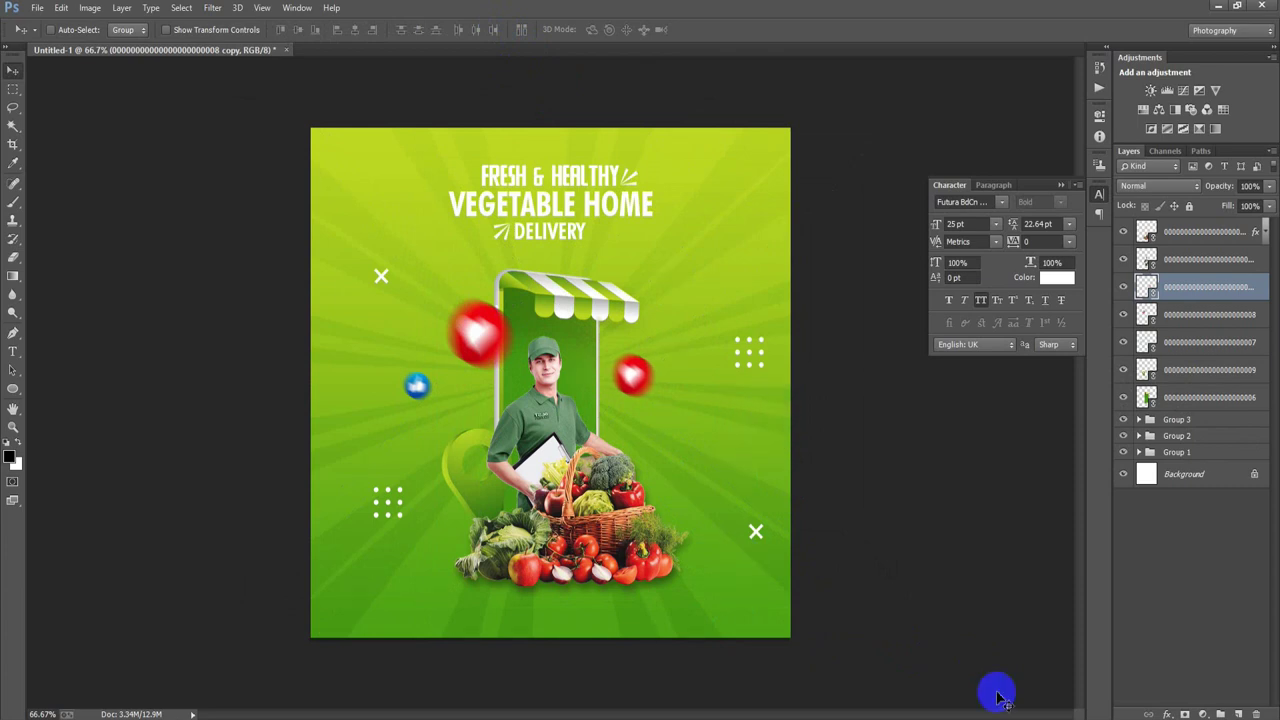
{"action": "left_click", "coordinate": [38, 8]}
Place the white FREE HOME DELIVERY truck icon at about 39% scale on the poster's right
{"action": "left_click", "coordinate": [72, 271]}
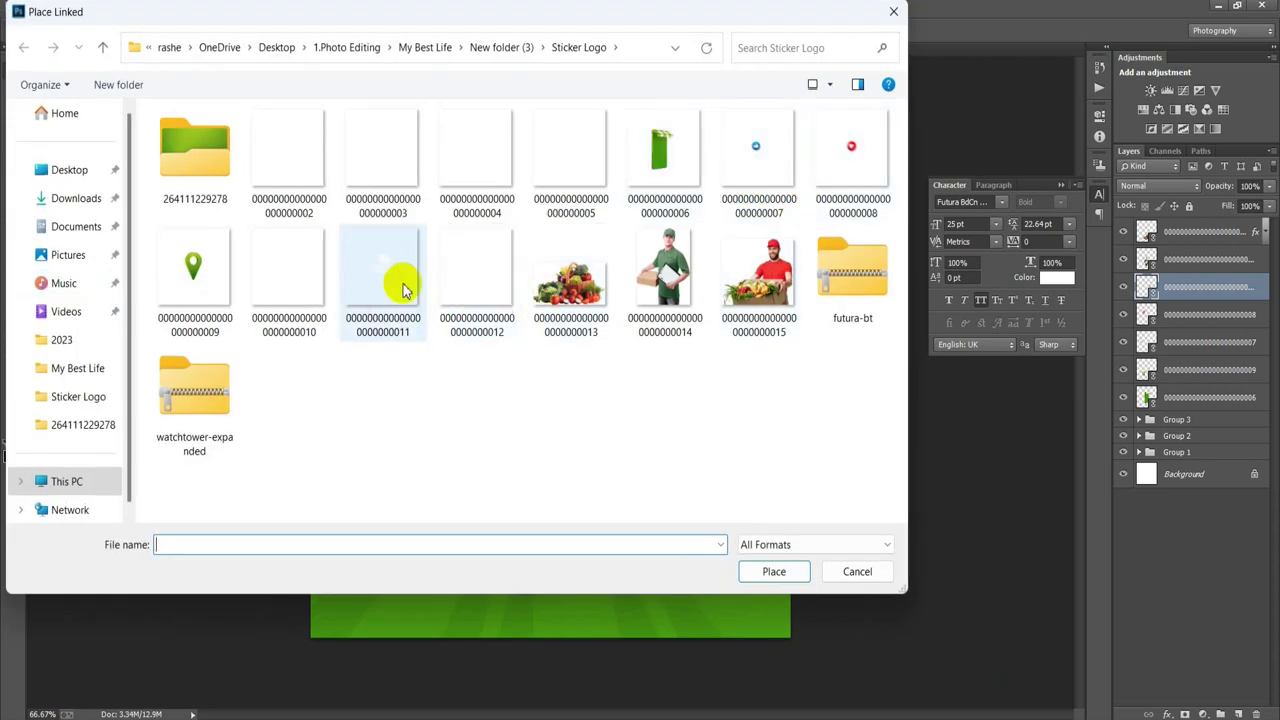
{"action": "left_click", "coordinate": [390, 288]}
{"action": "left_click", "coordinate": [762, 568]}
{"action": "left_click_drag", "start_coordinate": [791, 638], "coordinate": [652, 492]}
{"action": "left_click_drag", "start_coordinate": [632, 434], "coordinate": [822, 522]}
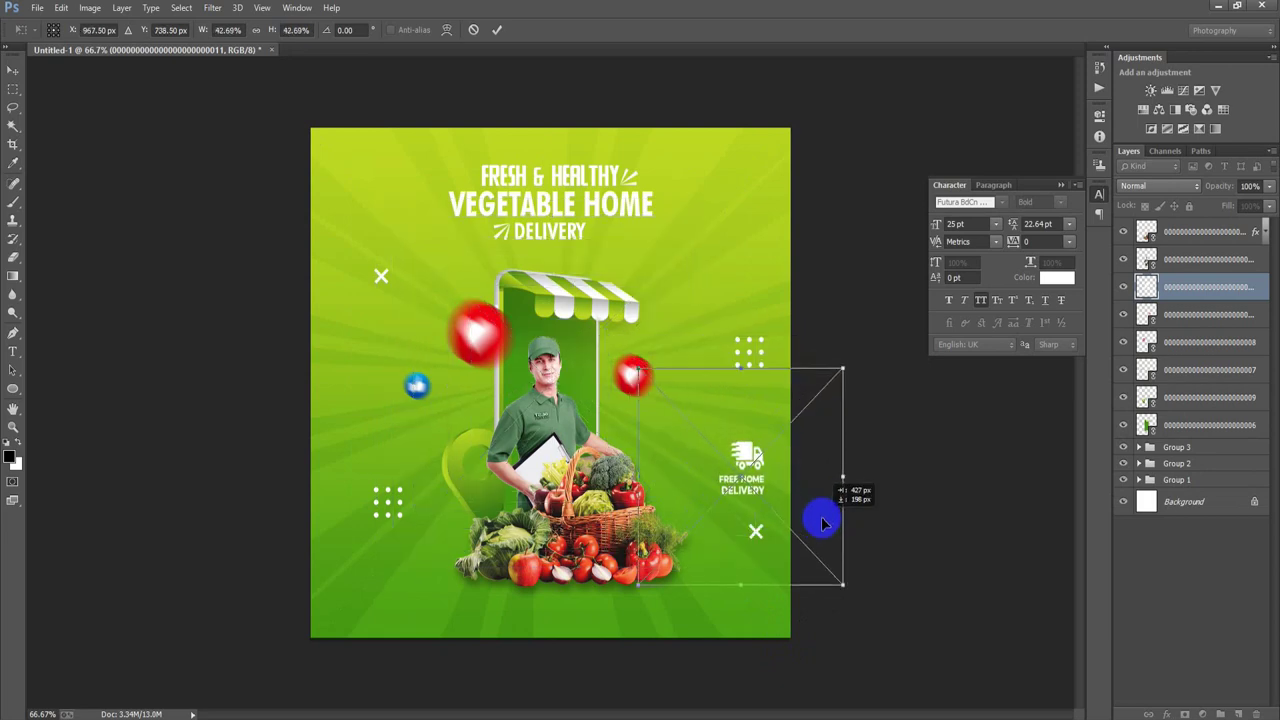
{"action": "left_click_drag", "start_coordinate": [822, 522], "coordinate": [815, 518]}
{"action": "left_click_drag", "start_coordinate": [837, 575], "coordinate": [829, 567]}
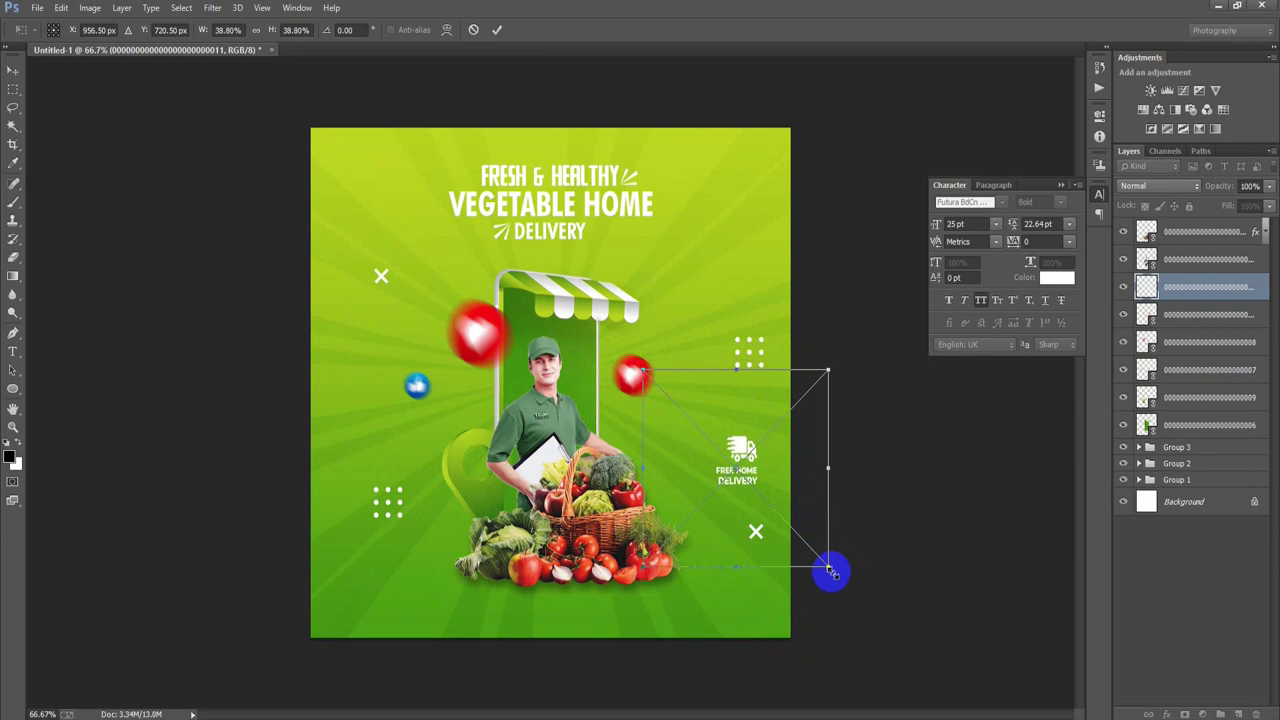
{"action": "left_click", "coordinate": [497, 29]}
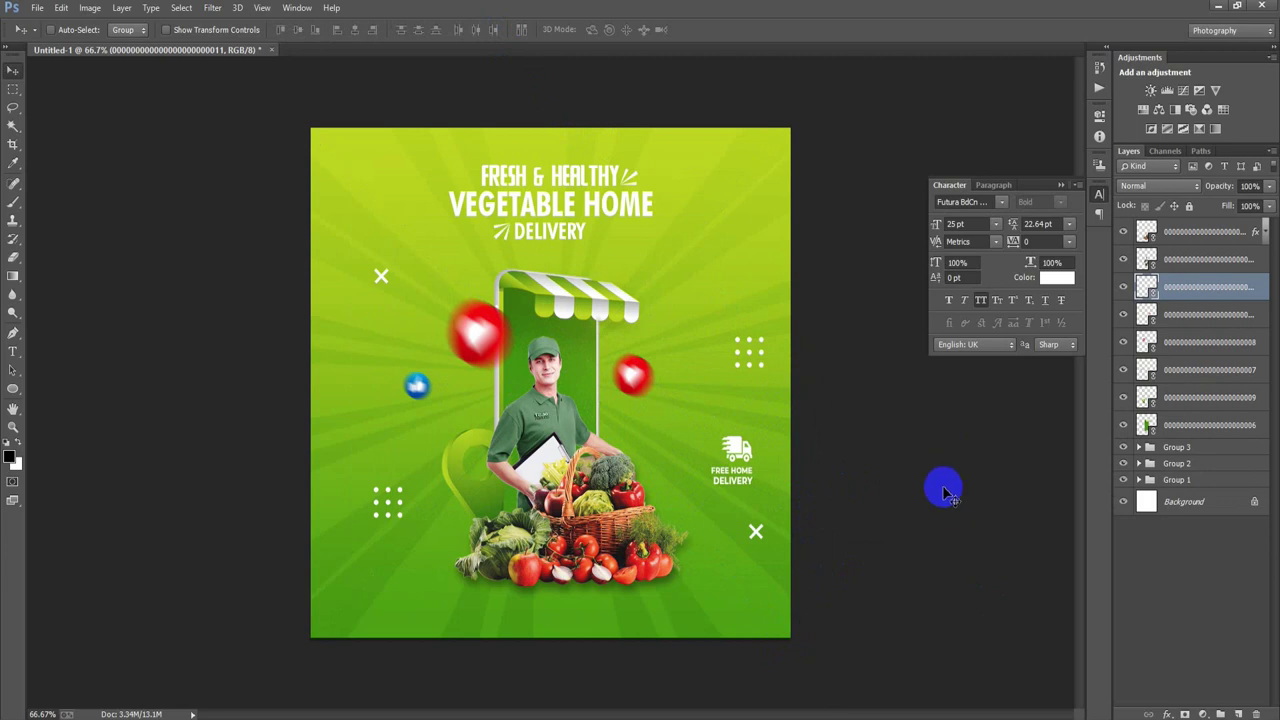
{"action": "left_click", "coordinate": [37, 8]}
{"action": "left_click", "coordinate": [90, 278]}
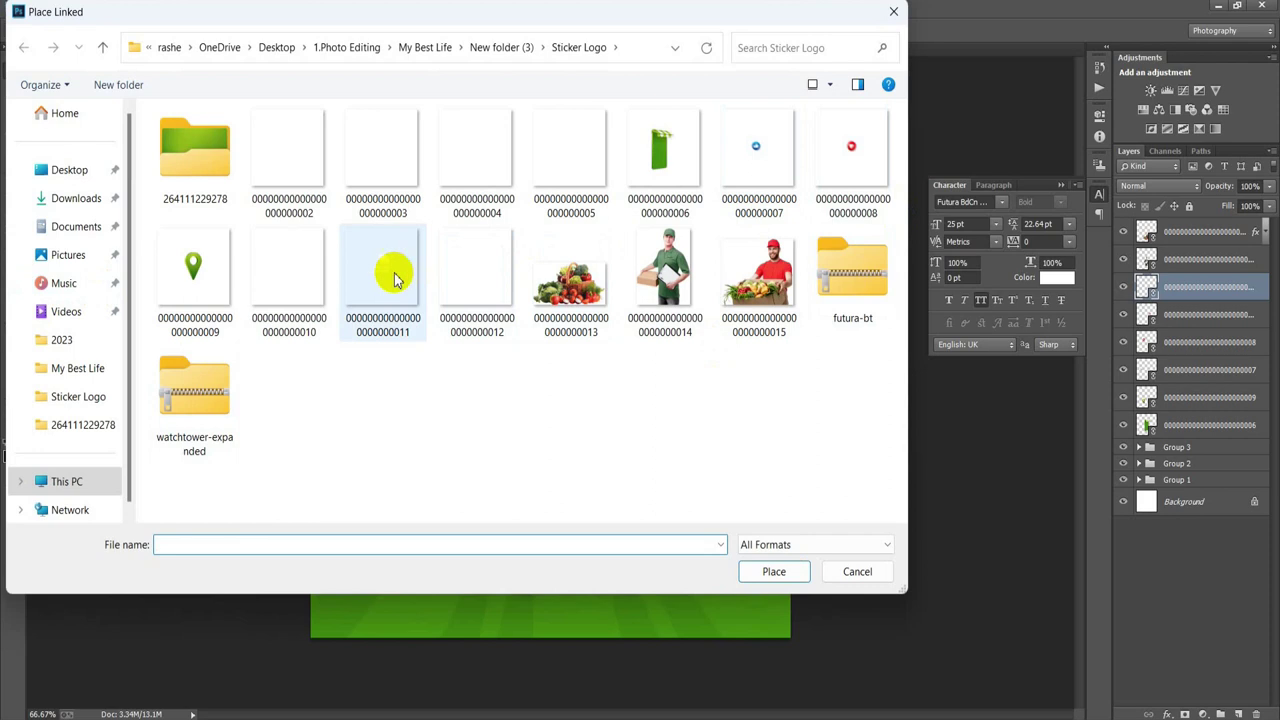
Place the white speech bubble image beside the basket, scaled to about 52%
{"action": "left_click", "coordinate": [300, 277]}
{"action": "left_click", "coordinate": [776, 572]}
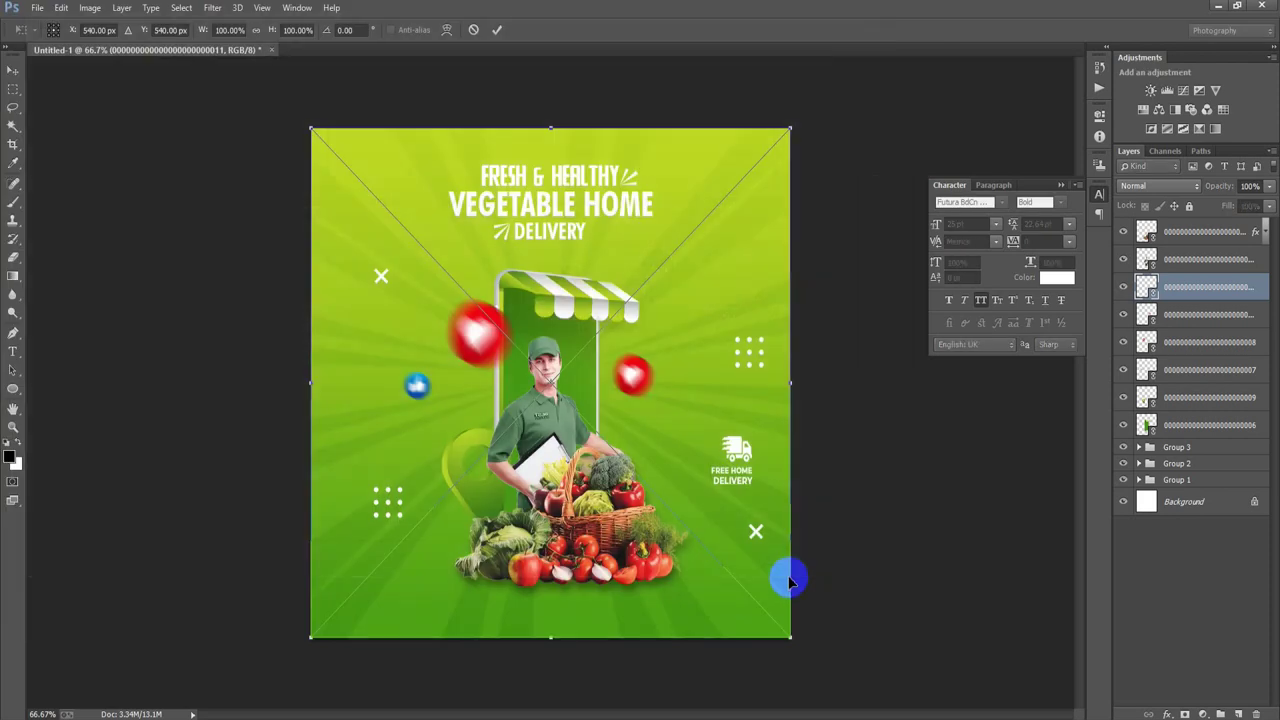
{"action": "left_click_drag", "start_coordinate": [791, 641], "coordinate": [747, 477]}
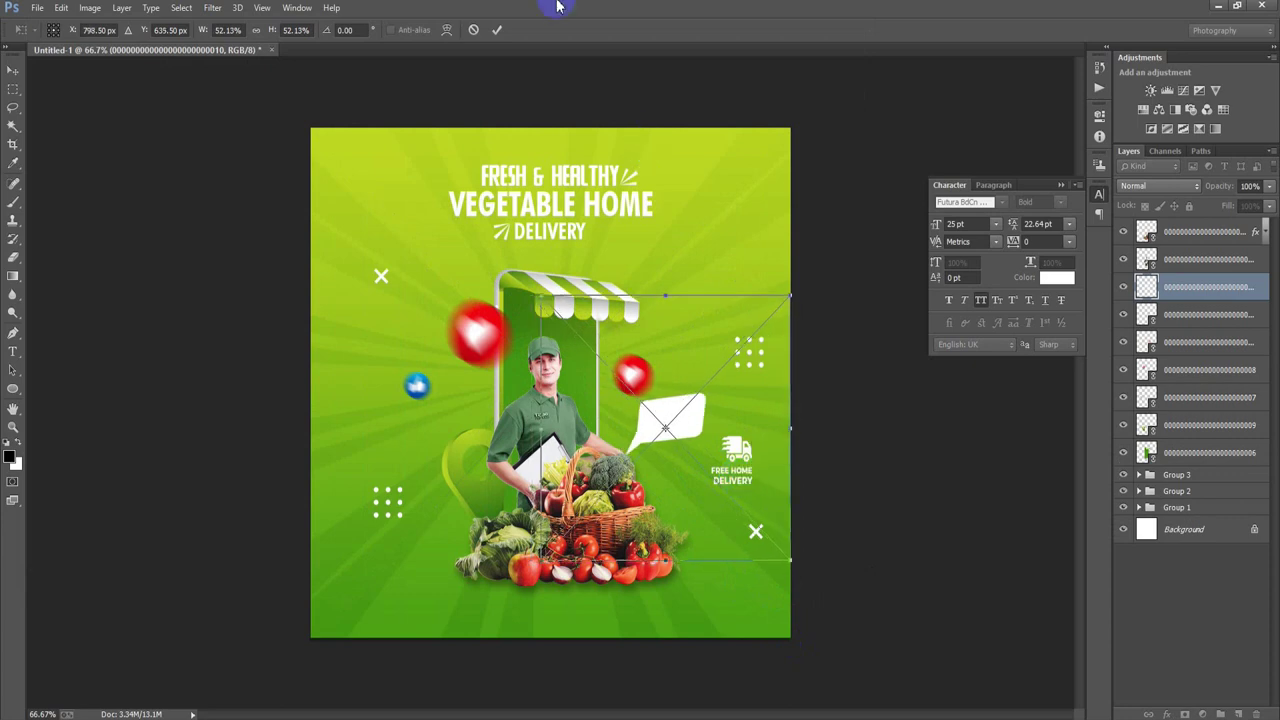
{"action": "left_click", "coordinate": [497, 29]}
{"action": "left_click", "coordinate": [1203, 345]}
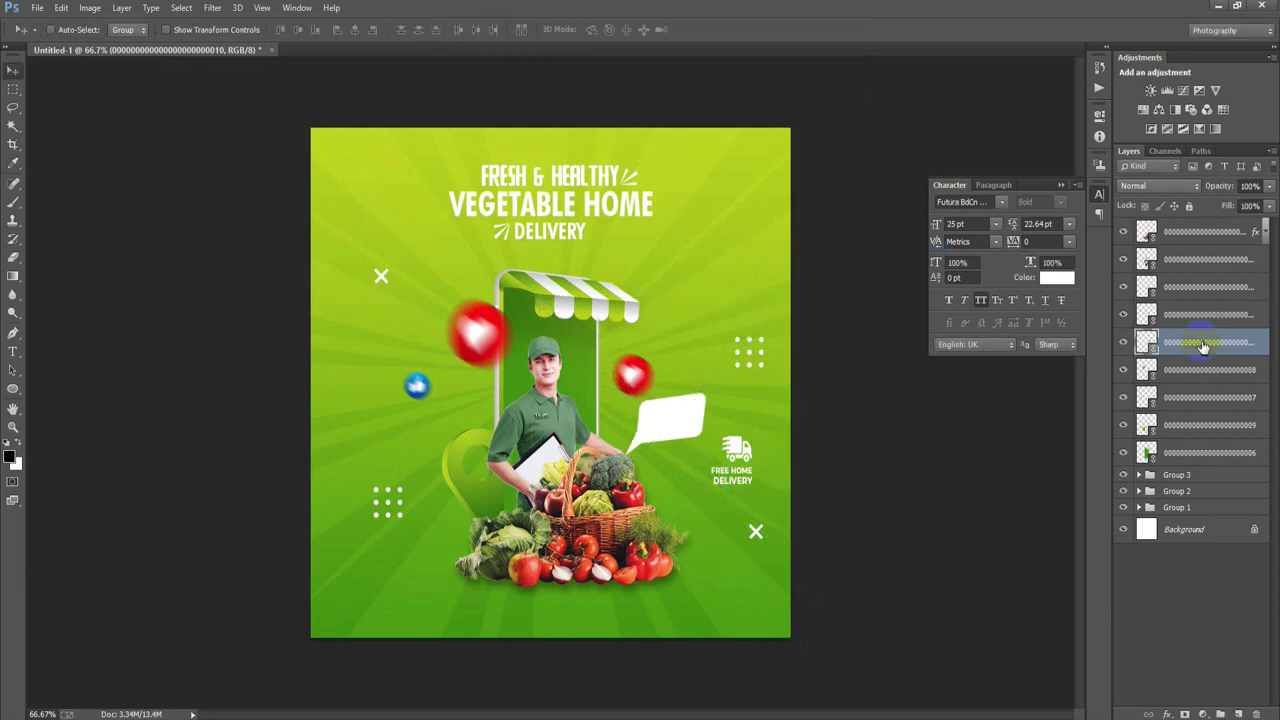
{"action": "left_click", "coordinate": [1122, 342]}
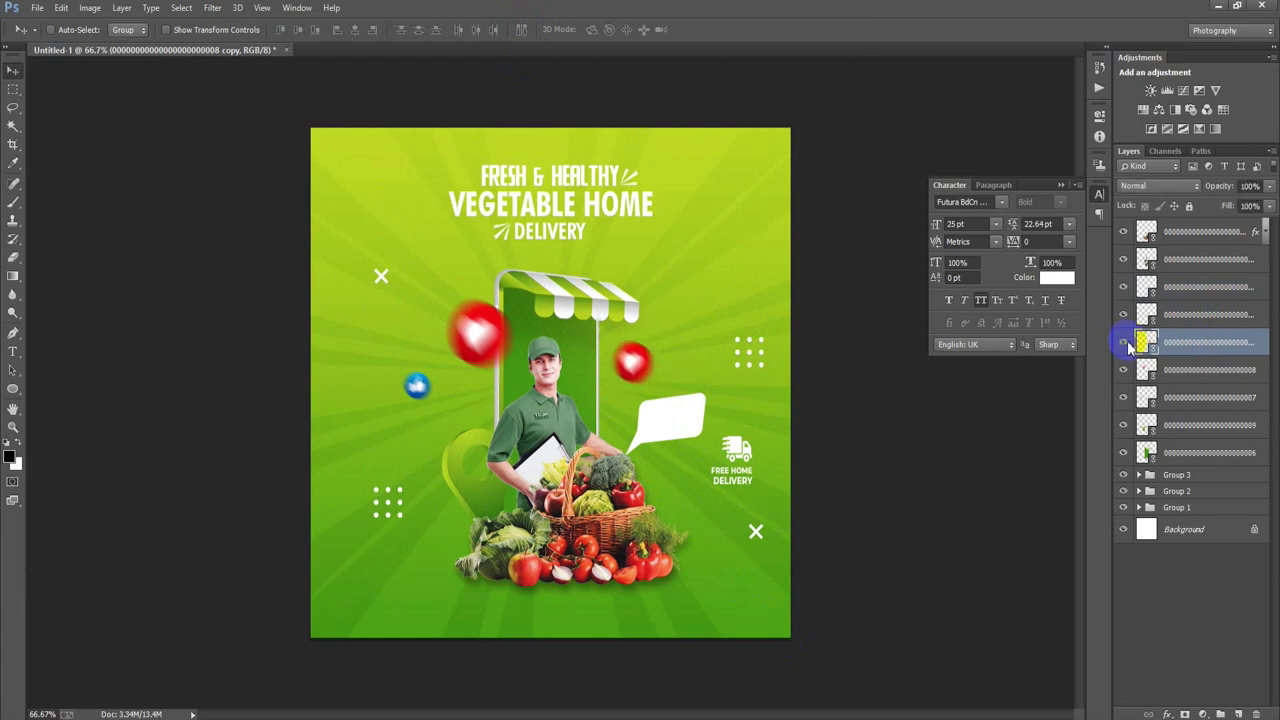
Shrink the right-hand heart copy to about 46% and set it beside the man's head
{"action": "key", "text": "ctrl+t"}
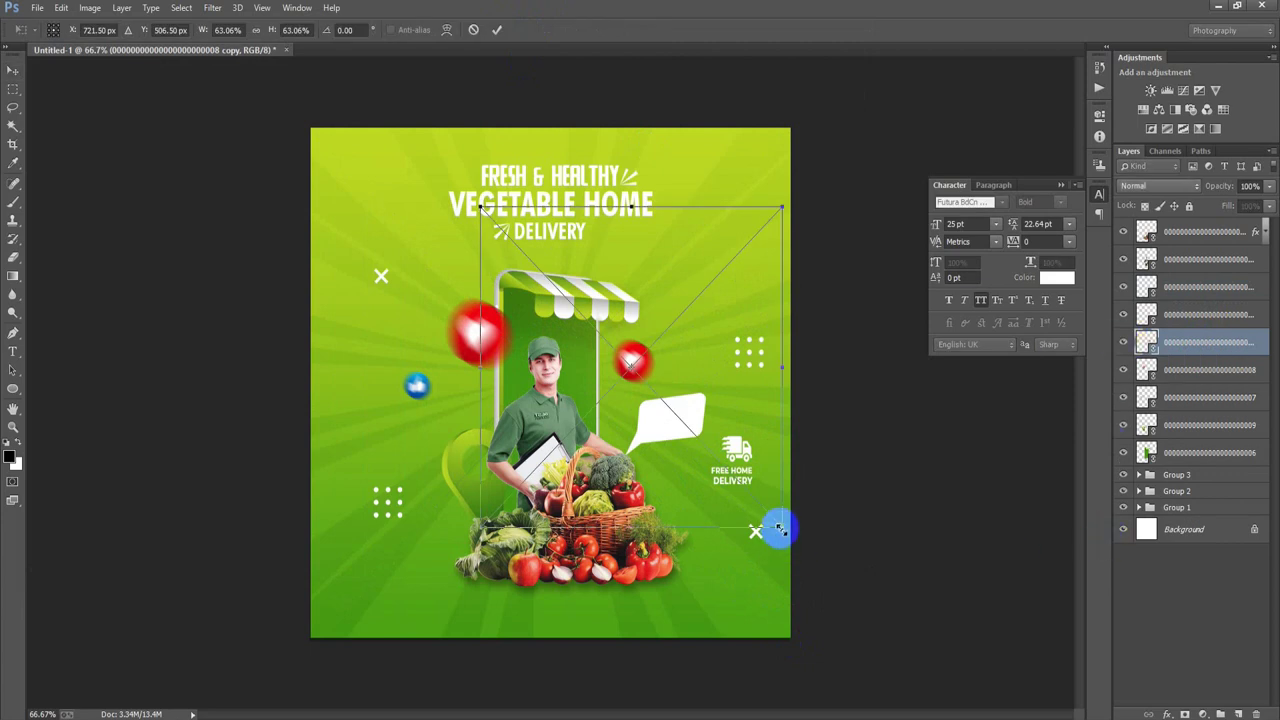
{"action": "left_click_drag", "start_coordinate": [779, 531], "coordinate": [740, 476]}
{"action": "left_click", "coordinate": [496, 32]}
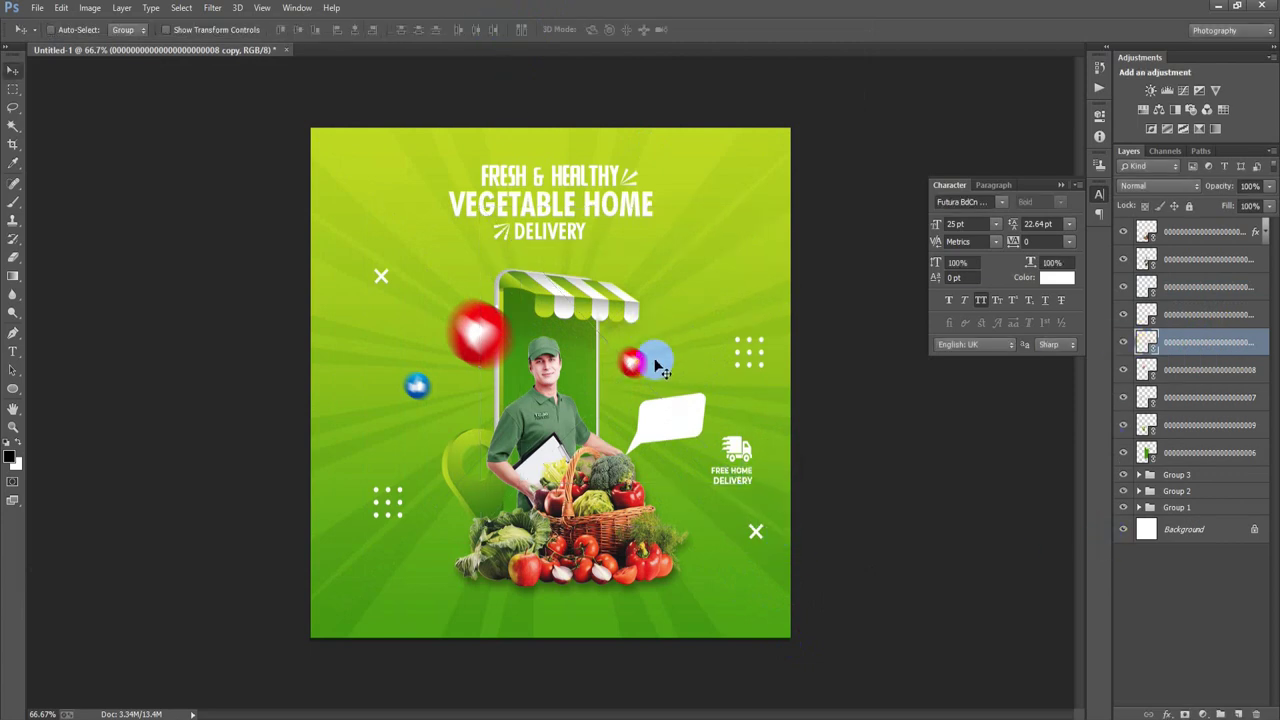
{"action": "left_click_drag", "start_coordinate": [650, 360], "coordinate": [629, 365]}
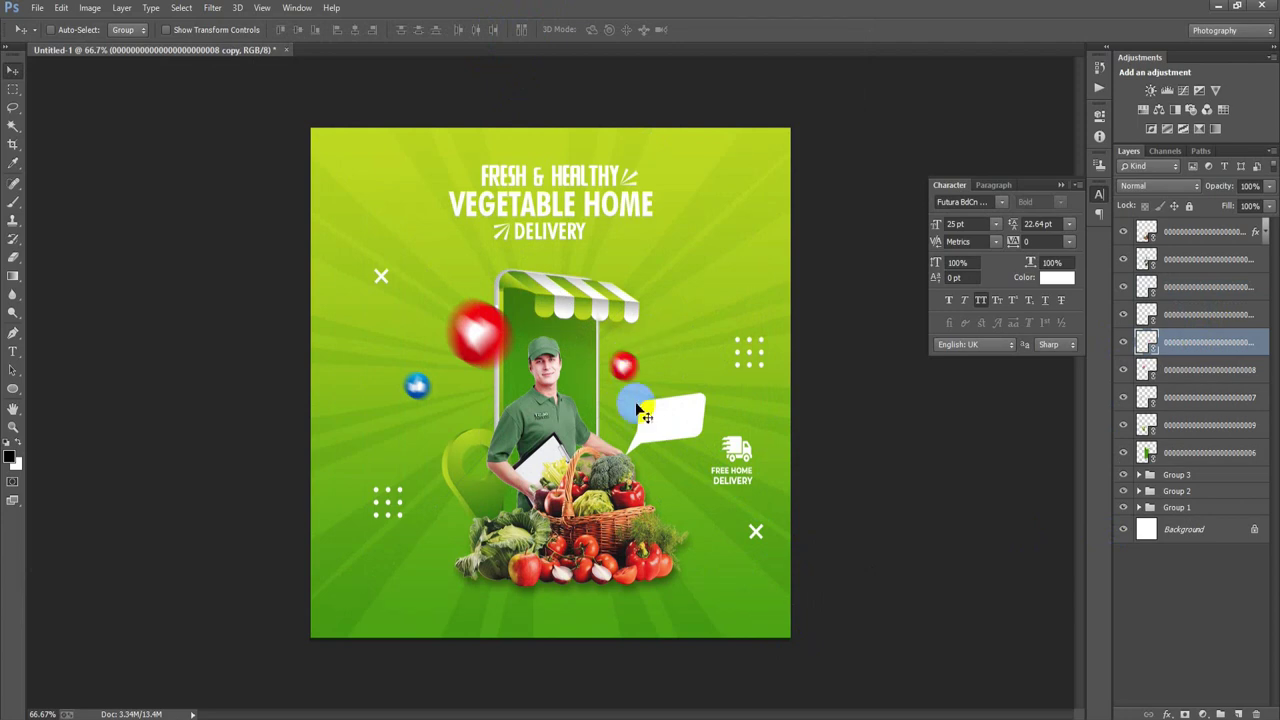
Drag the speech bubble layer to the top of the Layers stack, then paste the text layers
{"action": "left_click", "coordinate": [1183, 233]}
{"action": "left_click", "coordinate": [1177, 320]}
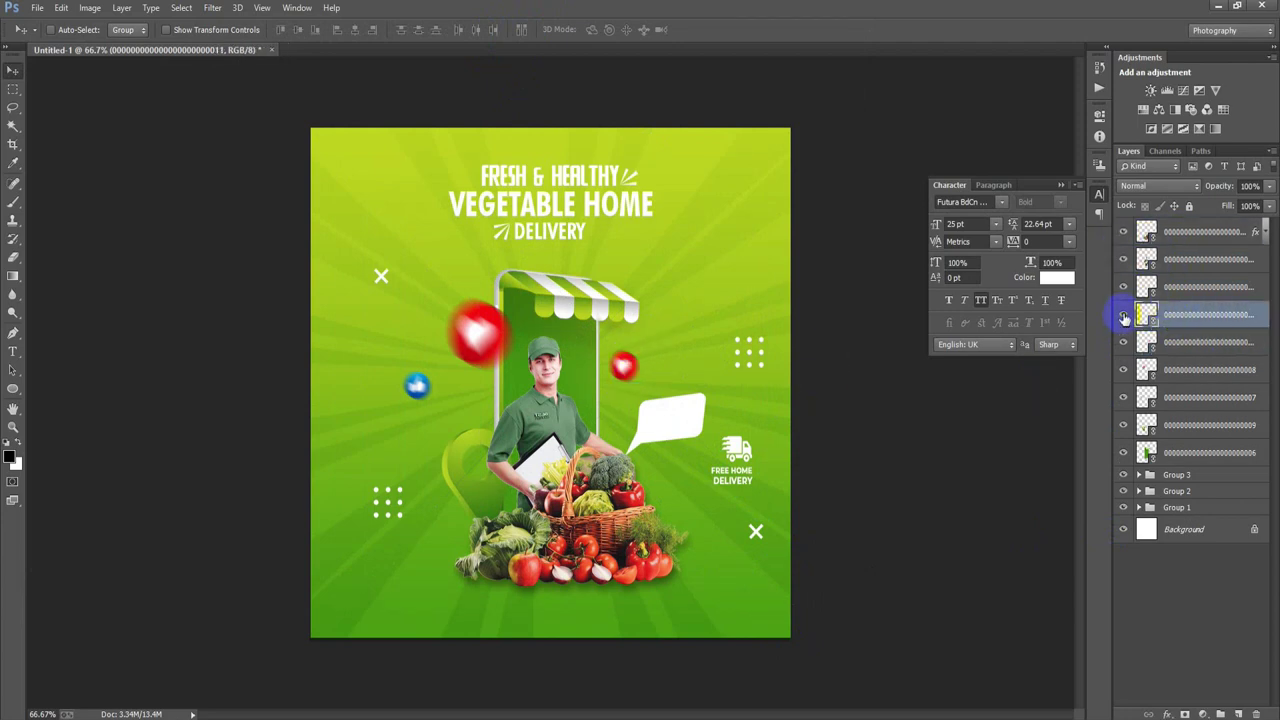
{"action": "left_click_drag", "start_coordinate": [1200, 288], "coordinate": [1205, 231]}
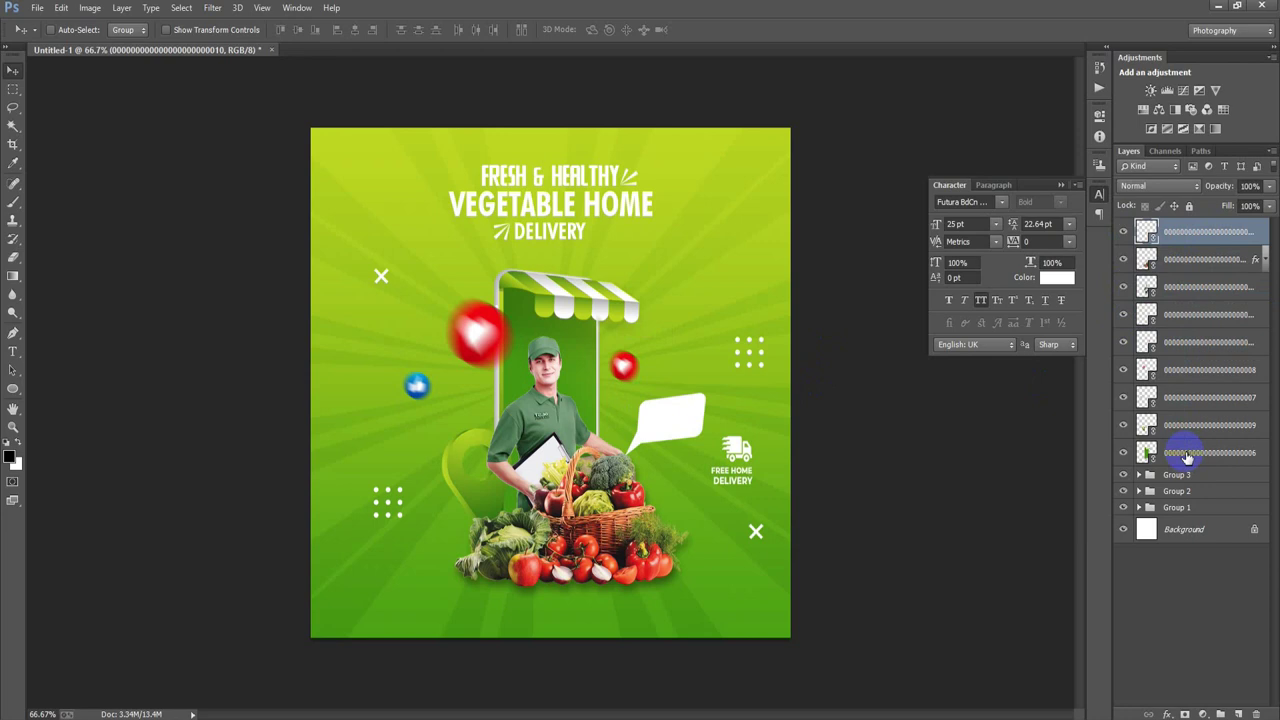
{"action": "key", "text": "ctrl+v"}
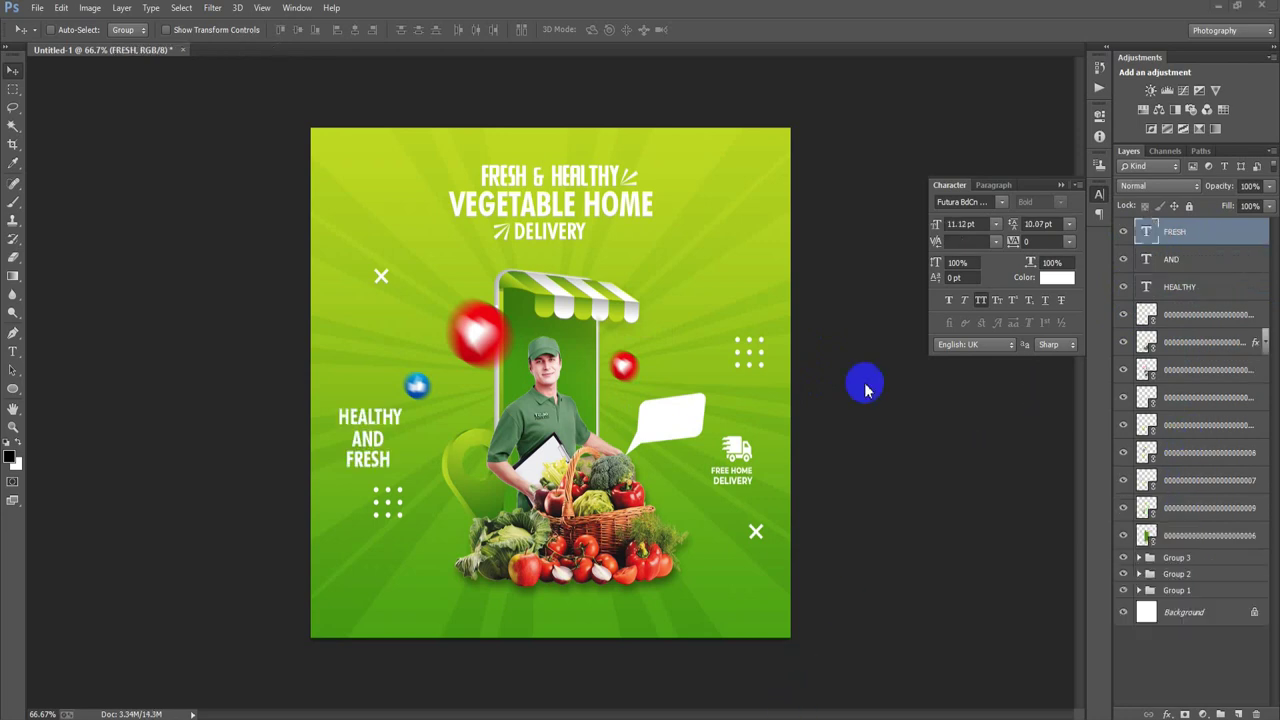
Move the three HEALTHY AND FRESH text layers upper right, scaled to 55% and tilted about -8.7°
{"action": "left_click", "coordinate": [1185, 288], "text": "shift"}
{"action": "left_click", "coordinate": [1124, 288]}
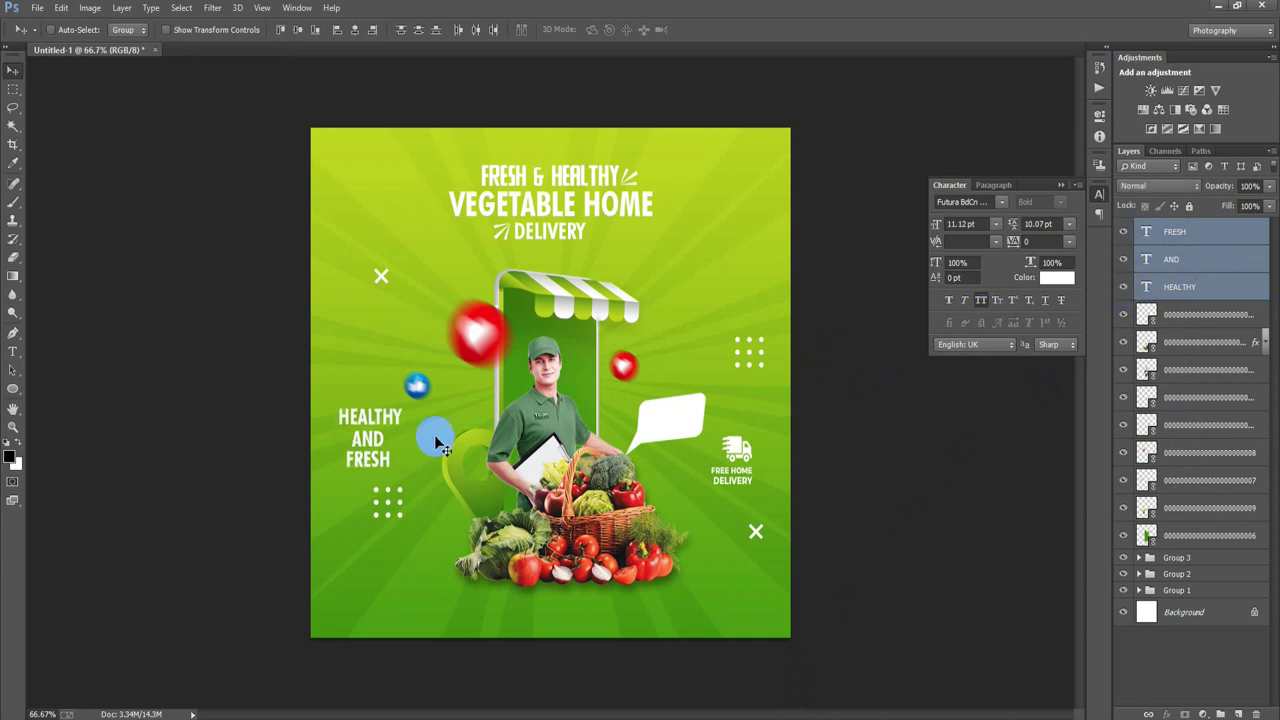
{"action": "left_click_drag", "start_coordinate": [377, 438], "coordinate": [700, 338]}
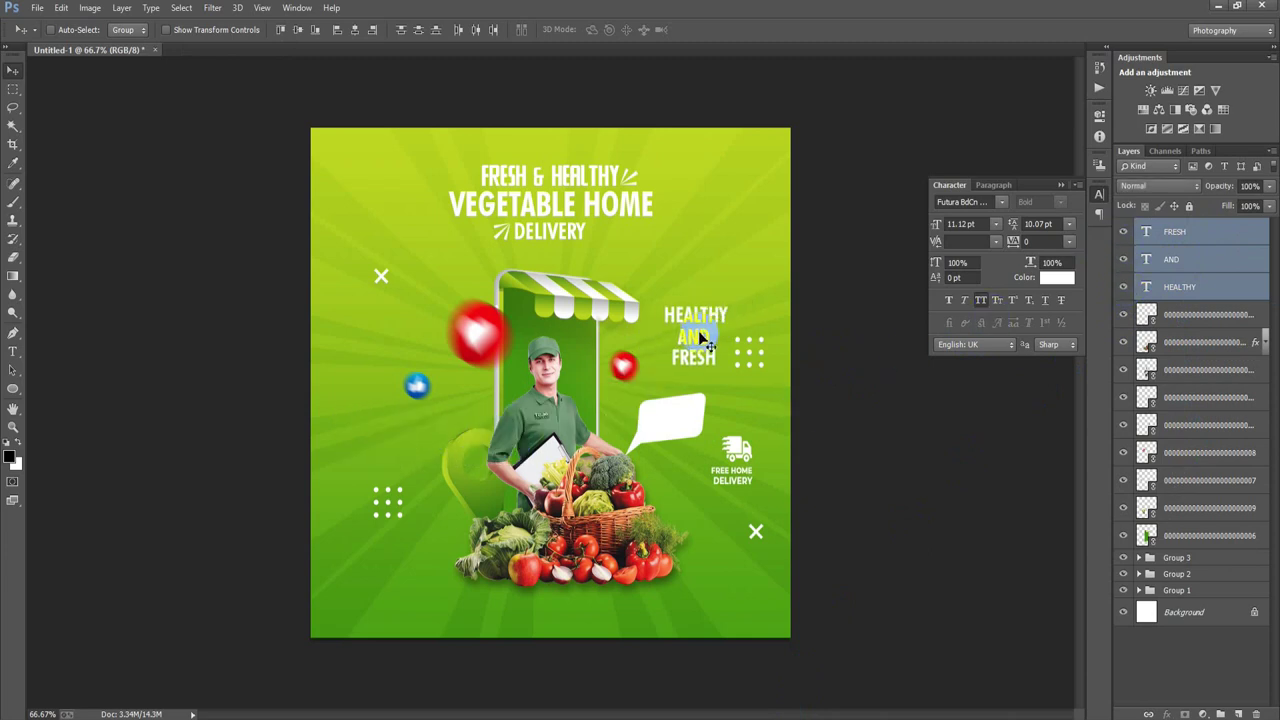
{"action": "key", "text": "ctrl+t"}
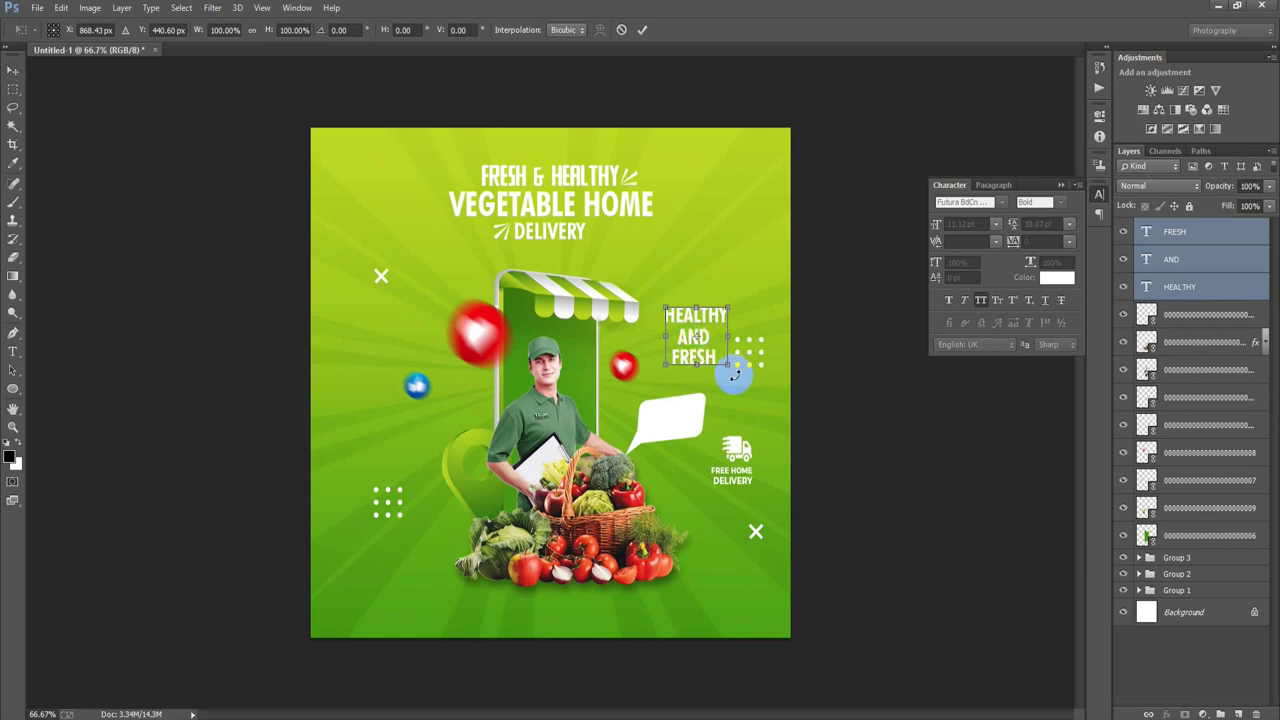
{"action": "left_click_drag", "start_coordinate": [728, 366], "coordinate": [725, 367]}
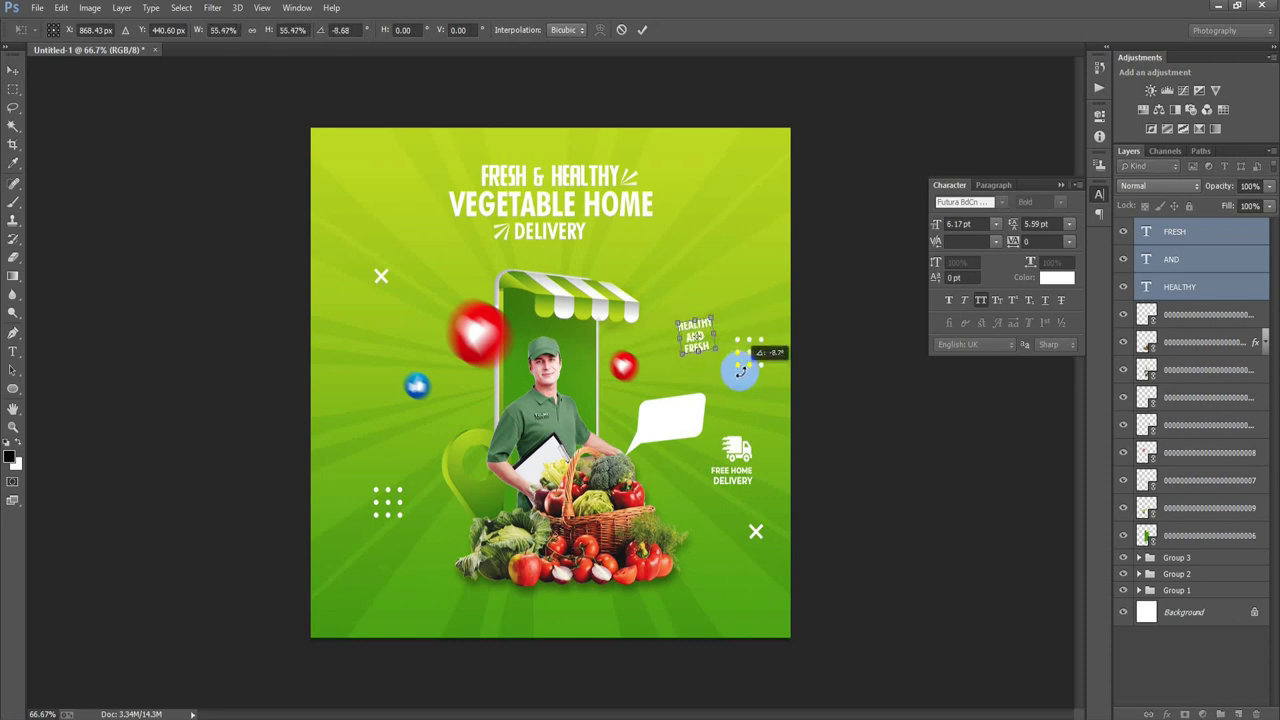
{"action": "left_click", "coordinate": [642, 29]}
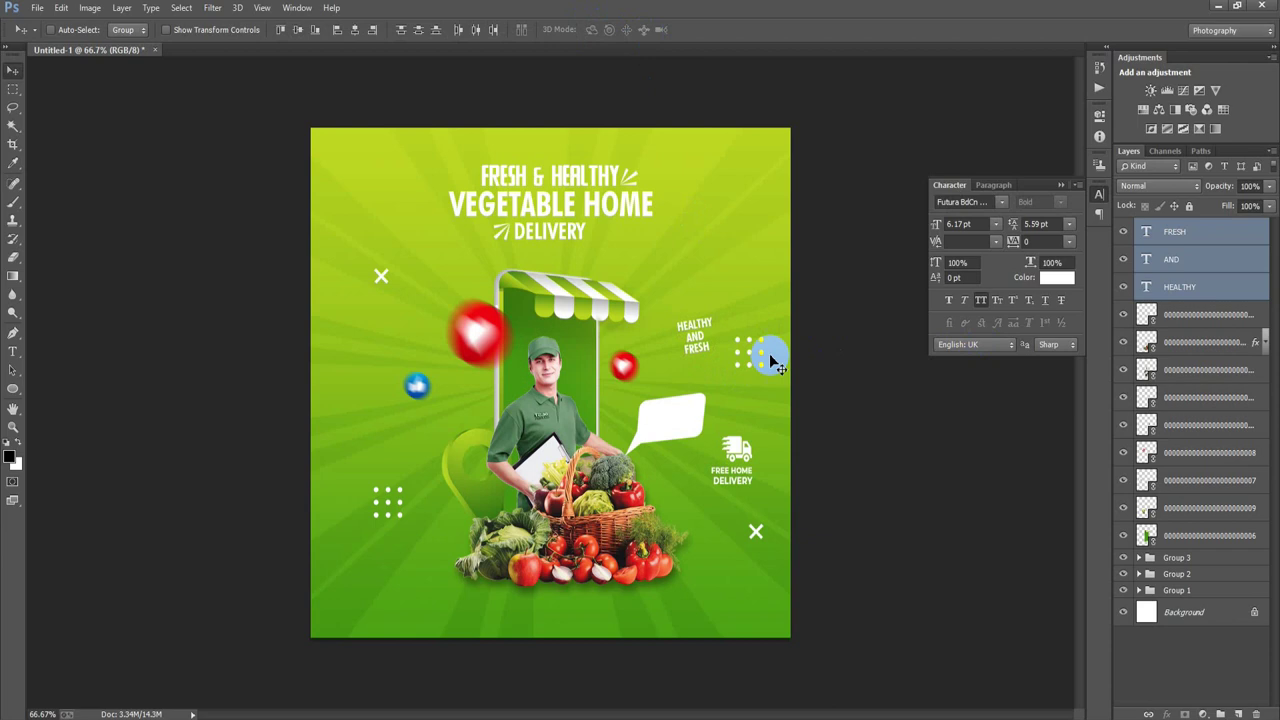
Move the HEALTHY AND FRESH text onto the speech bubble, merge it, and rasterize the bubble
{"action": "left_click_drag", "start_coordinate": [699, 346], "coordinate": [674, 424]}
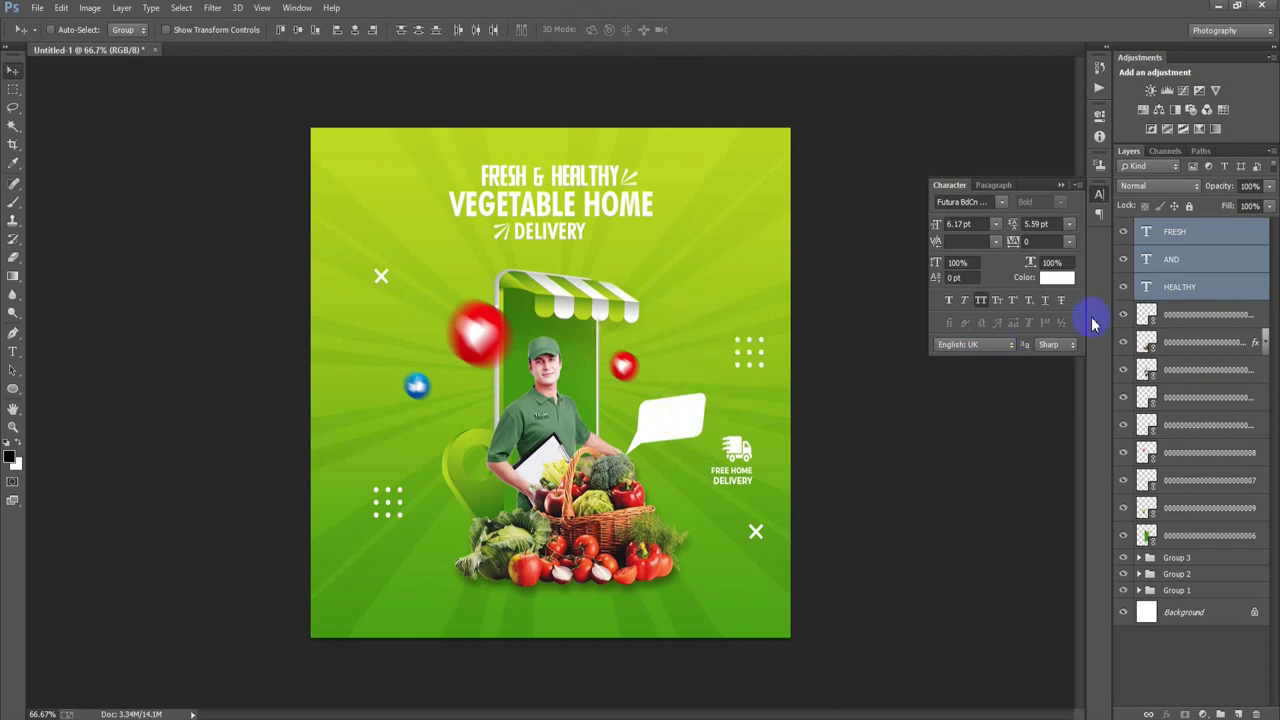
{"action": "key", "text": "ctrl+e"}
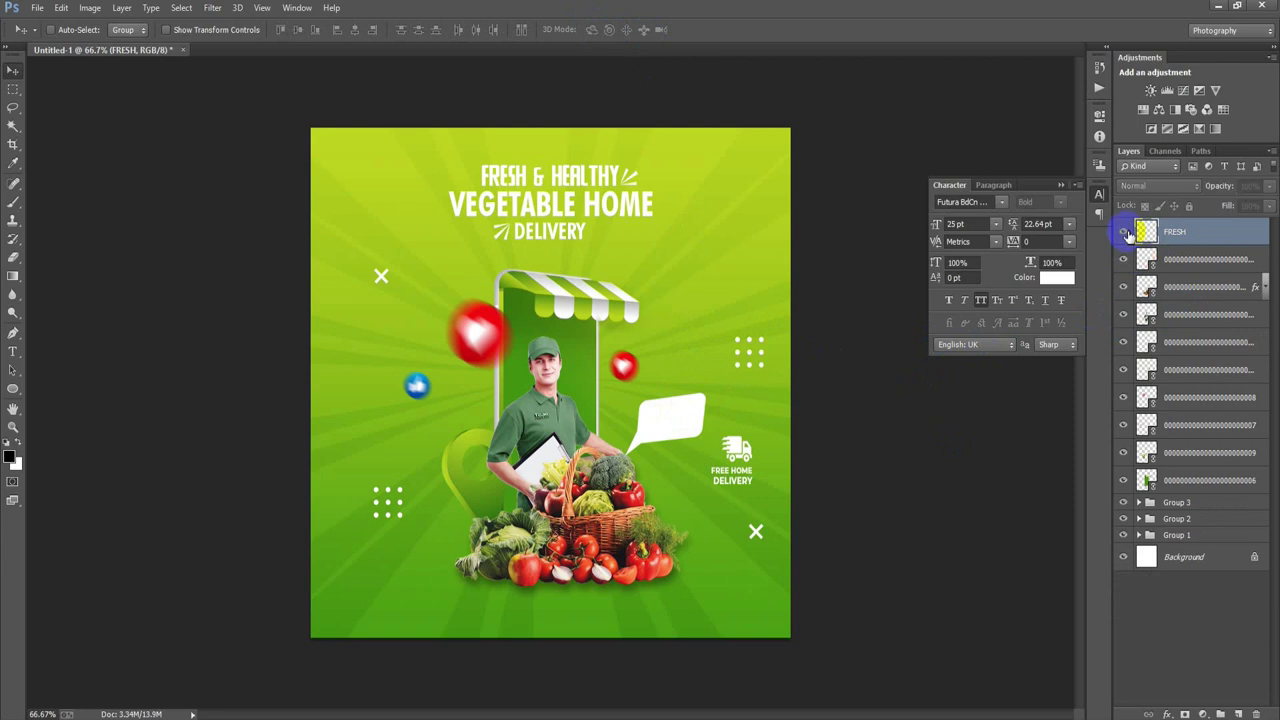
{"action": "left_click", "coordinate": [1155, 232], "text": "ctrl"}
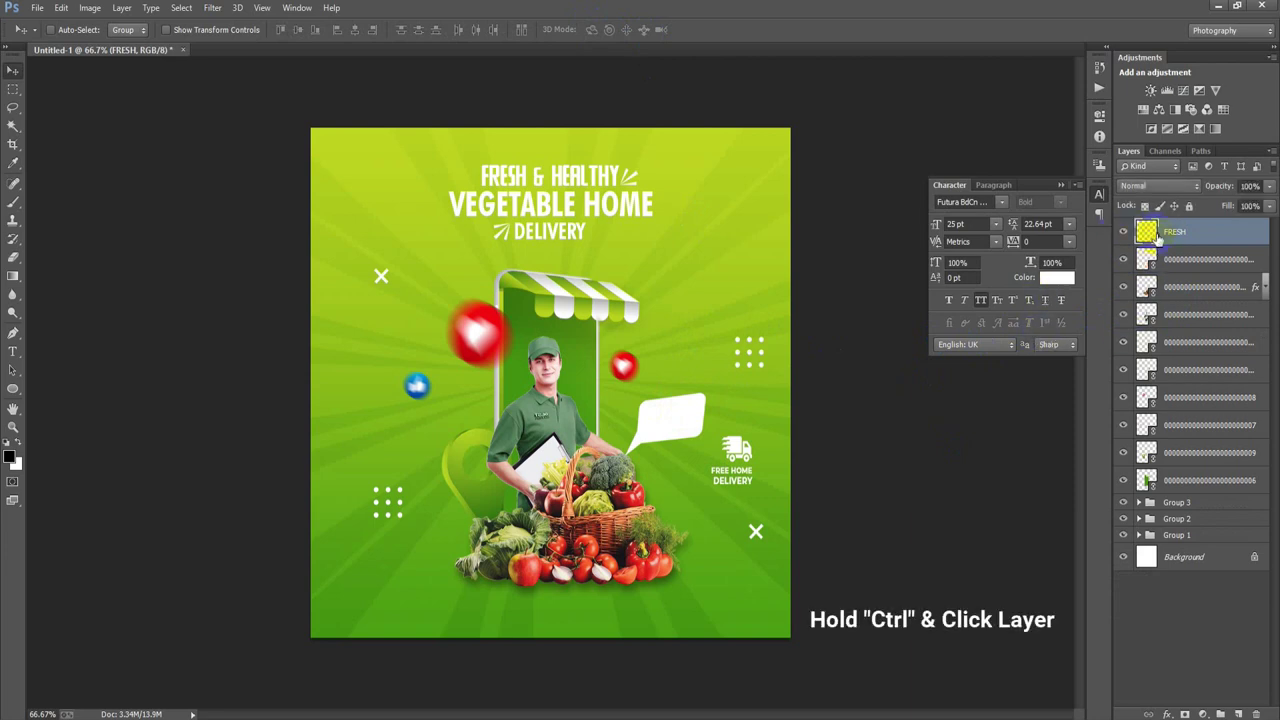
{"action": "left_click", "coordinate": [1200, 259]}
{"action": "right_click", "coordinate": [1196, 259]}
{"action": "left_click", "coordinate": [905, 318]}
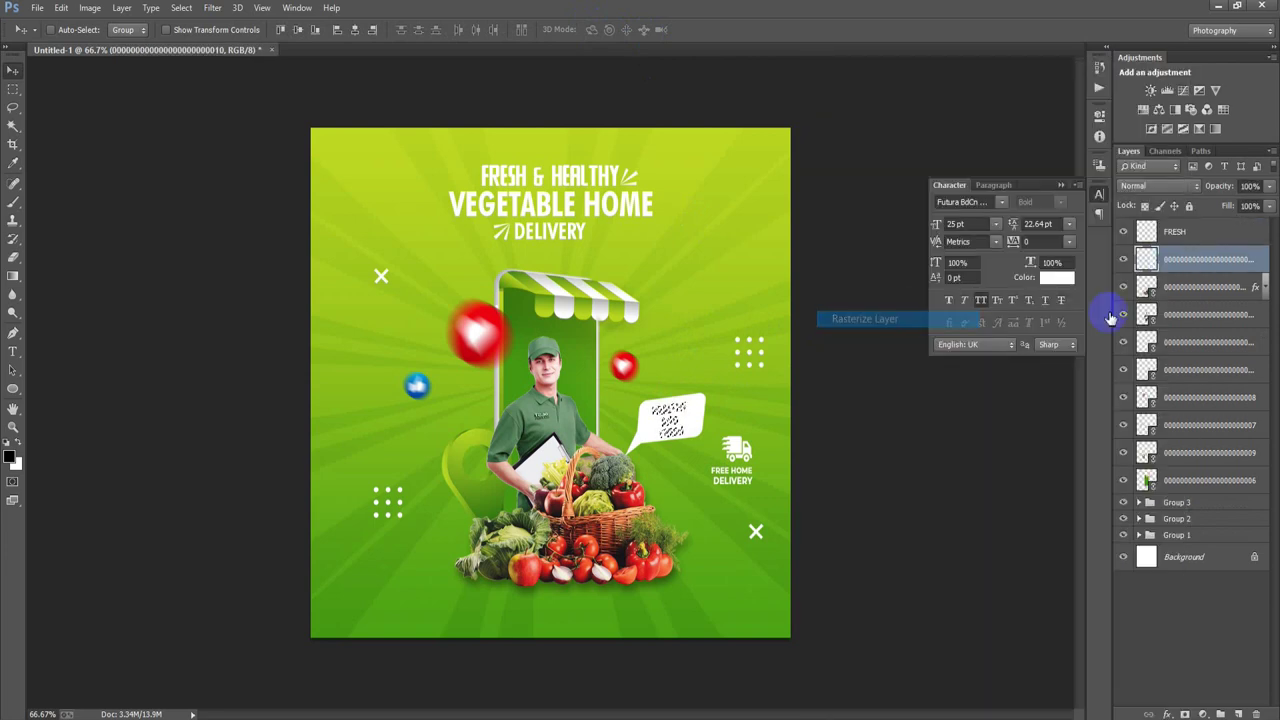
Cut the text shape out of the bubble so it shows green, and merge away the white text layer
{"action": "key", "text": "Delete"}
{"action": "key", "text": "ctrl+d"}
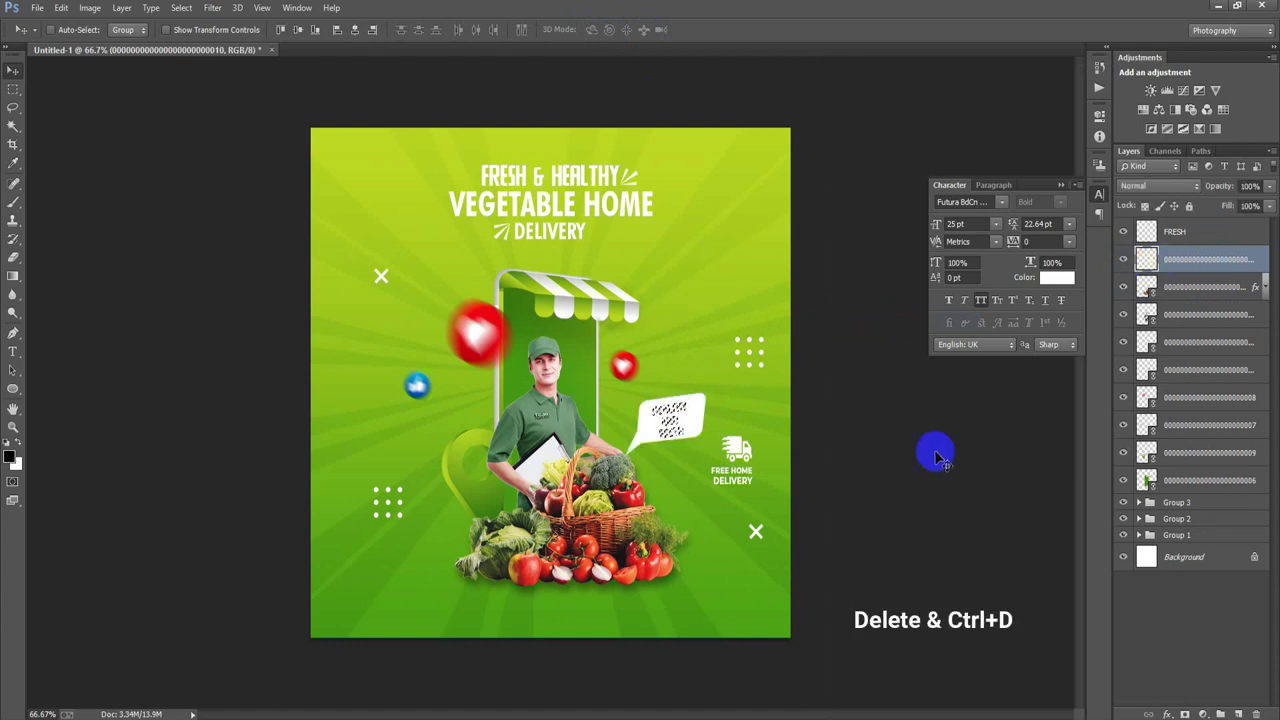
{"action": "key", "text": "ctrl+d"}
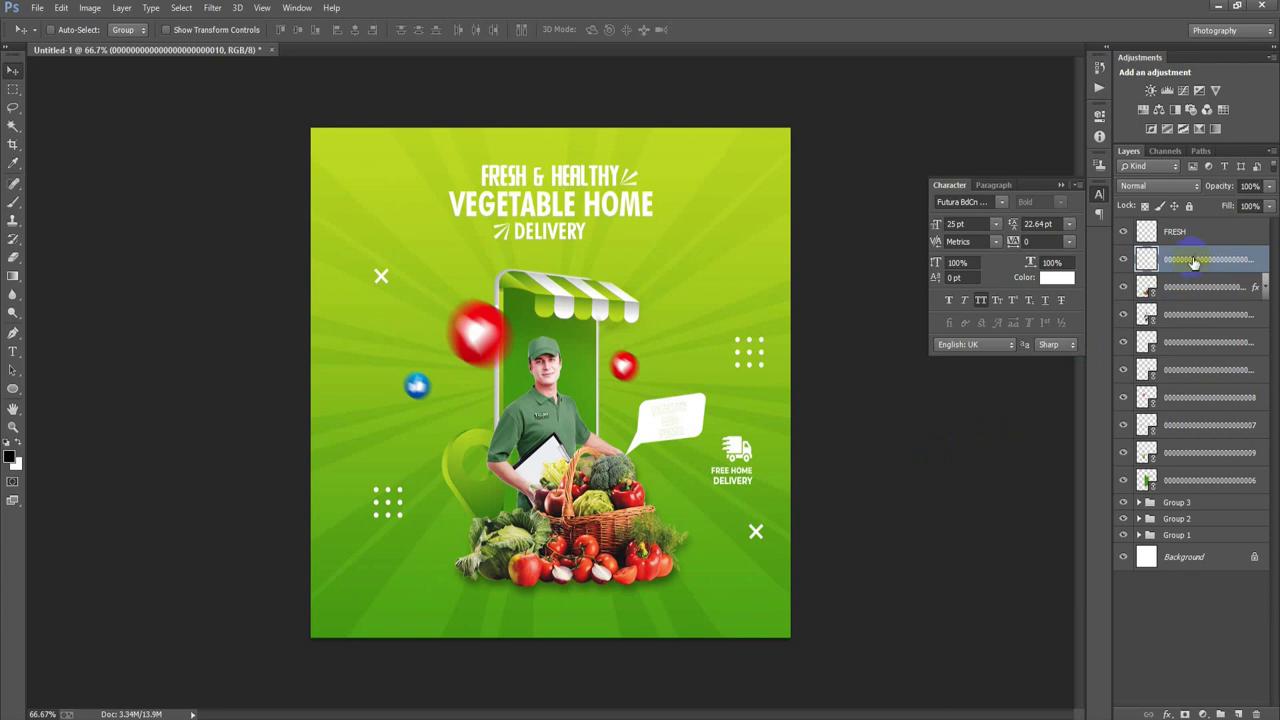
{"action": "left_click", "coordinate": [1194, 240]}
{"action": "key", "text": "ctrl+e"}
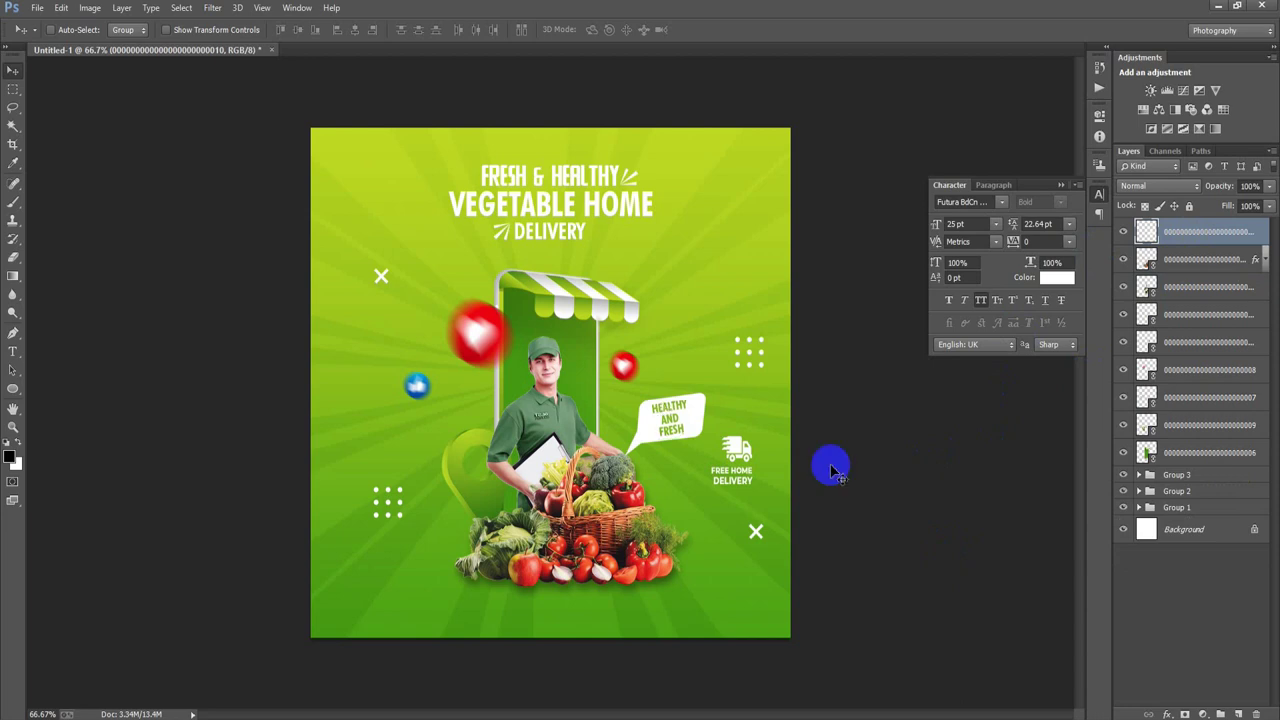
Group the loose badge and icon layers into Group 4, nudge the truck badge, and add Layer 1
{"action": "left_click", "coordinate": [1221, 454], "text": "shift"}
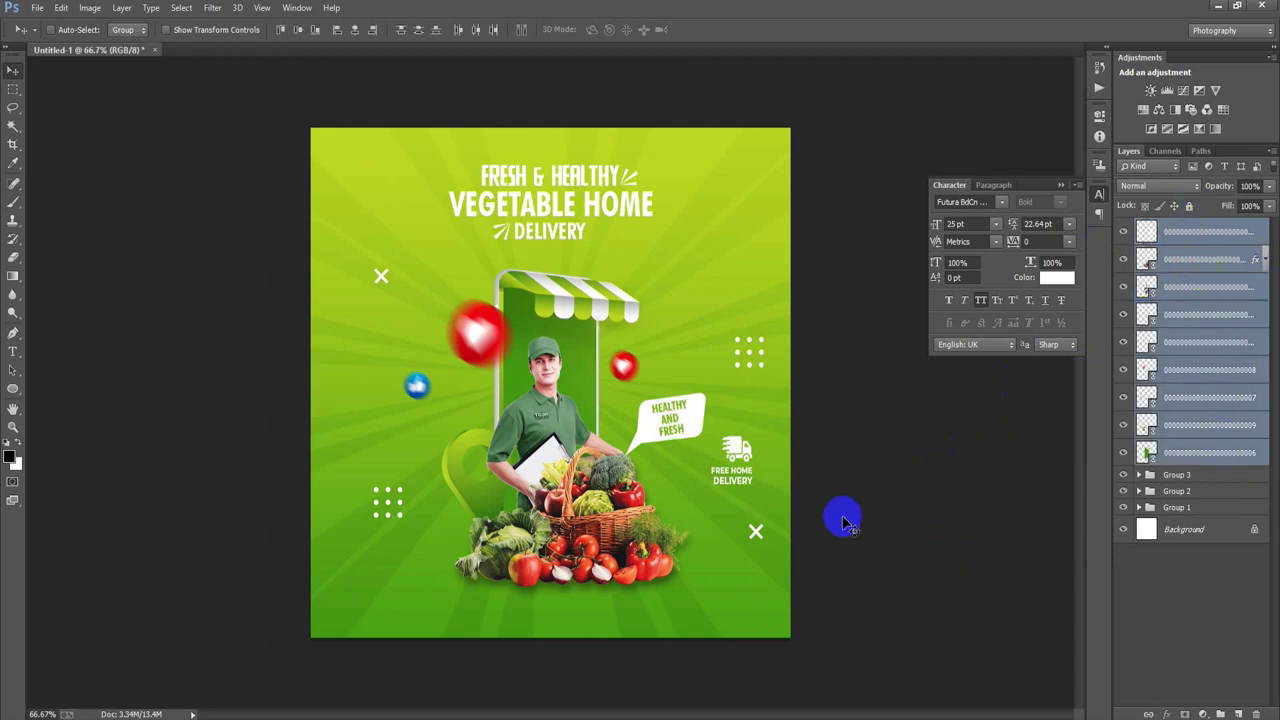
{"action": "key", "text": "ctrl+g"}
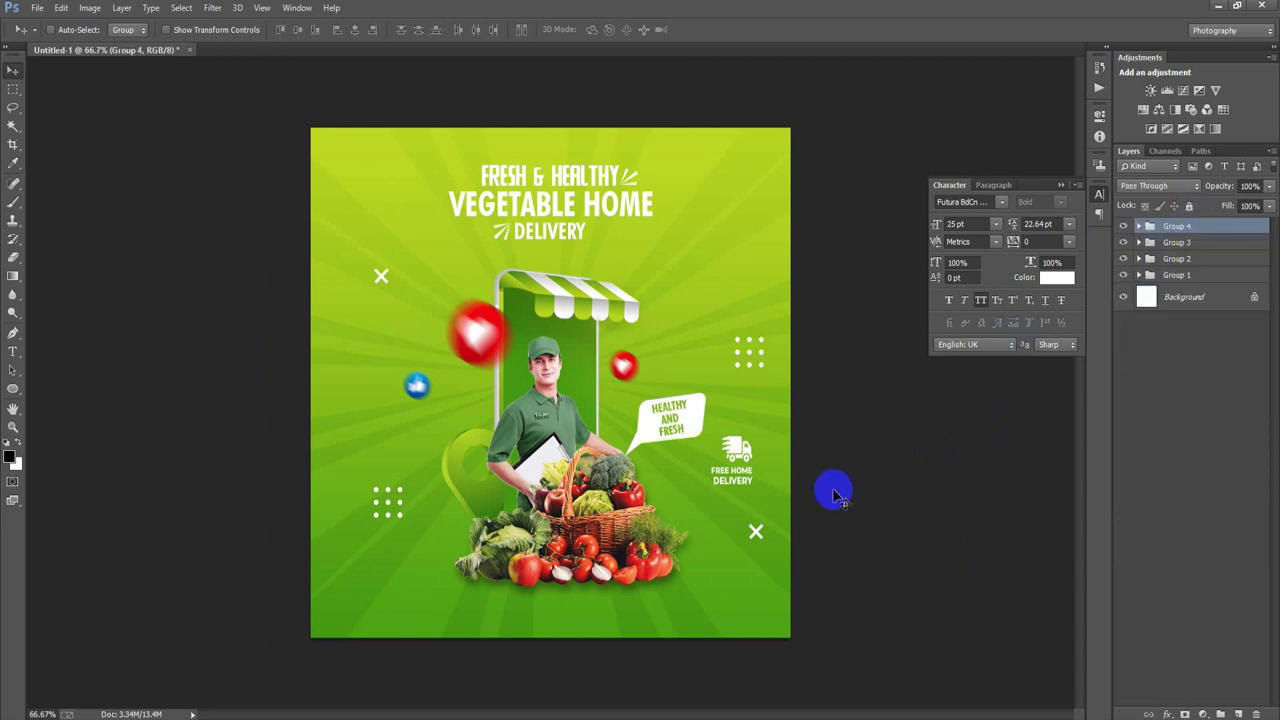
{"action": "left_click_drag", "start_coordinate": [597, 482], "coordinate": [594, 500]}
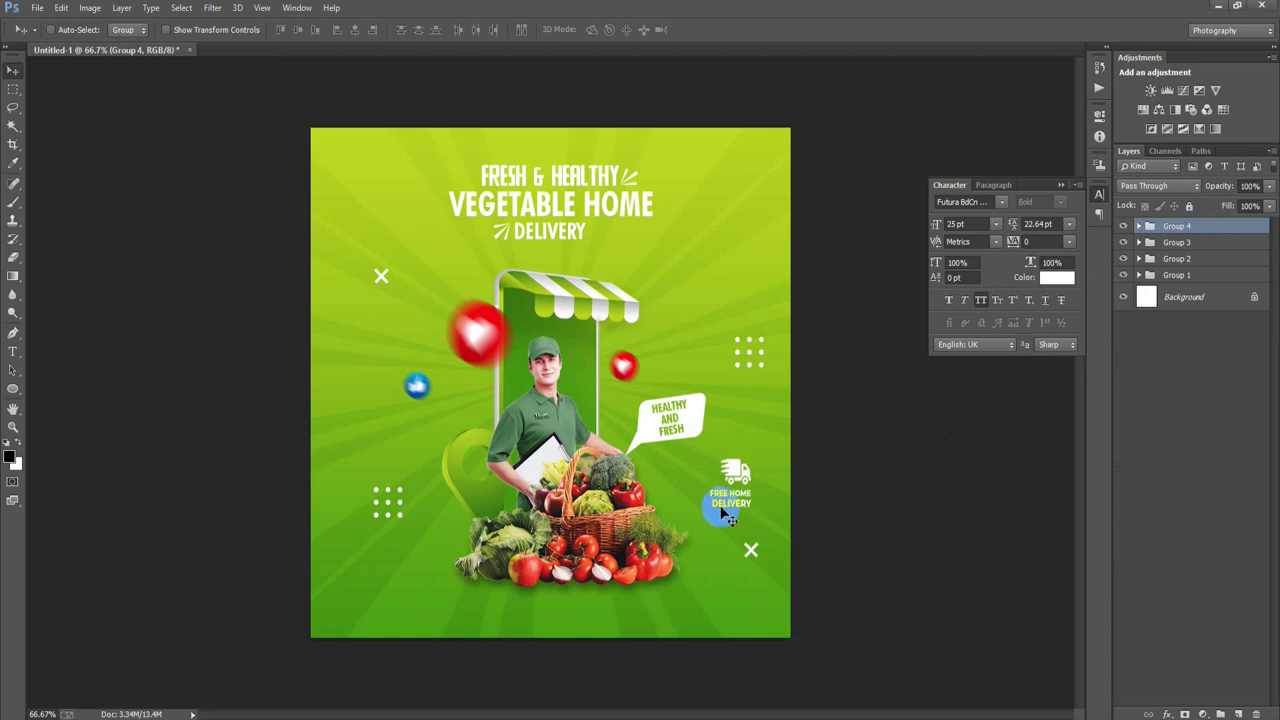
{"action": "left_click", "coordinate": [1239, 712]}
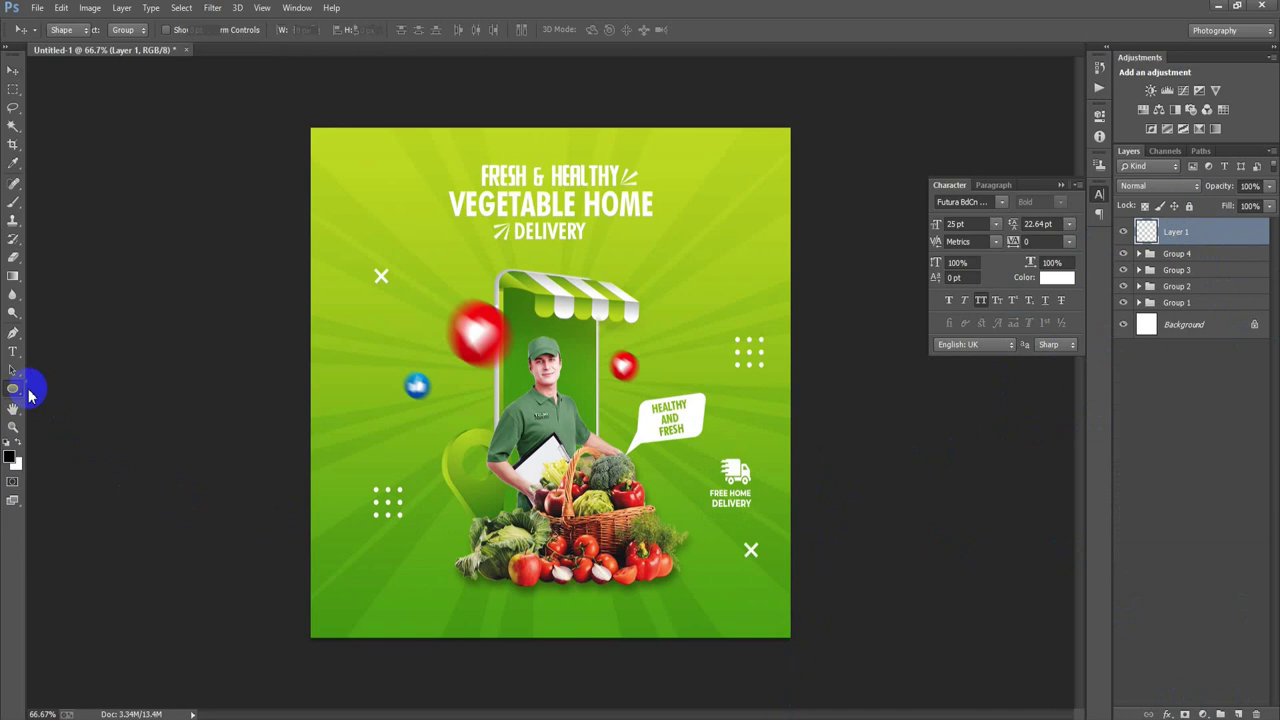
Draw a black 170 × 48 px rectangle with 24 px corner radii at the poster's bottom-left
{"action": "left_click_drag", "start_coordinate": [13, 389], "coordinate": [78, 416]}
{"action": "left_click", "coordinate": [100, 388]}
{"action": "left_click_drag", "start_coordinate": [355, 590], "coordinate": [369, 592]}
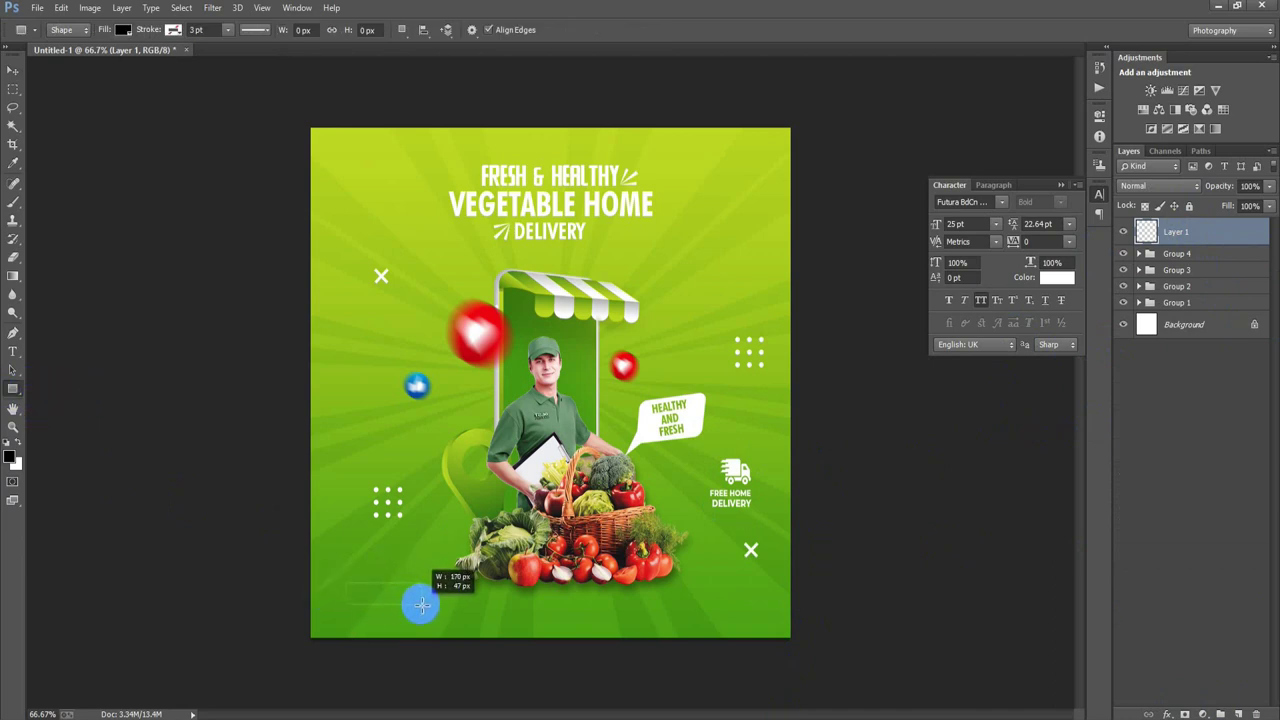
{"action": "left_click_drag", "start_coordinate": [369, 592], "coordinate": [422, 605]}
{"action": "type", "text": "24"}
{"action": "key", "text": "Return"}
{"action": "left_click", "coordinate": [13, 70]}
{"action": "left_click_drag", "start_coordinate": [393, 598], "coordinate": [384, 603]}
{"action": "left_click", "coordinate": [1139, 303]}
{"action": "double_click", "coordinate": [1251, 238]}
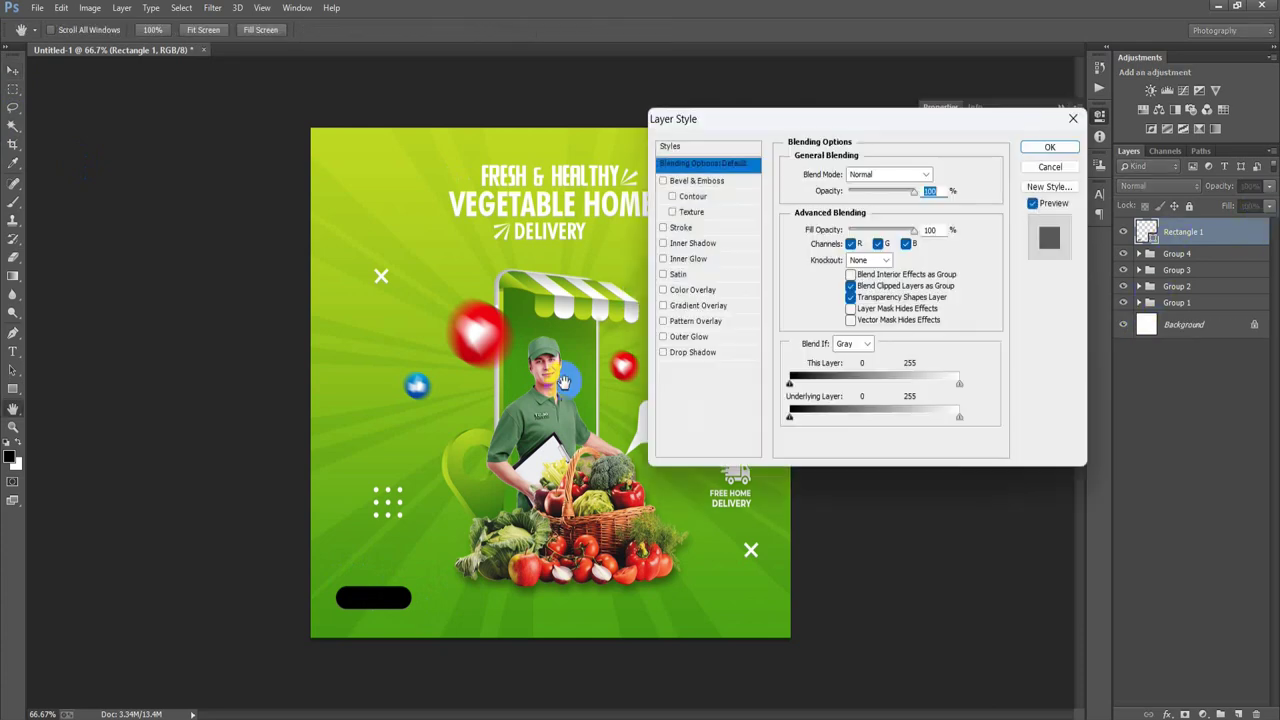
Add a Gradient Overlay to the pill with colour stops #459A0D and #B8B517
{"action": "left_click", "coordinate": [697, 305]}
{"action": "left_click", "coordinate": [880, 206]}
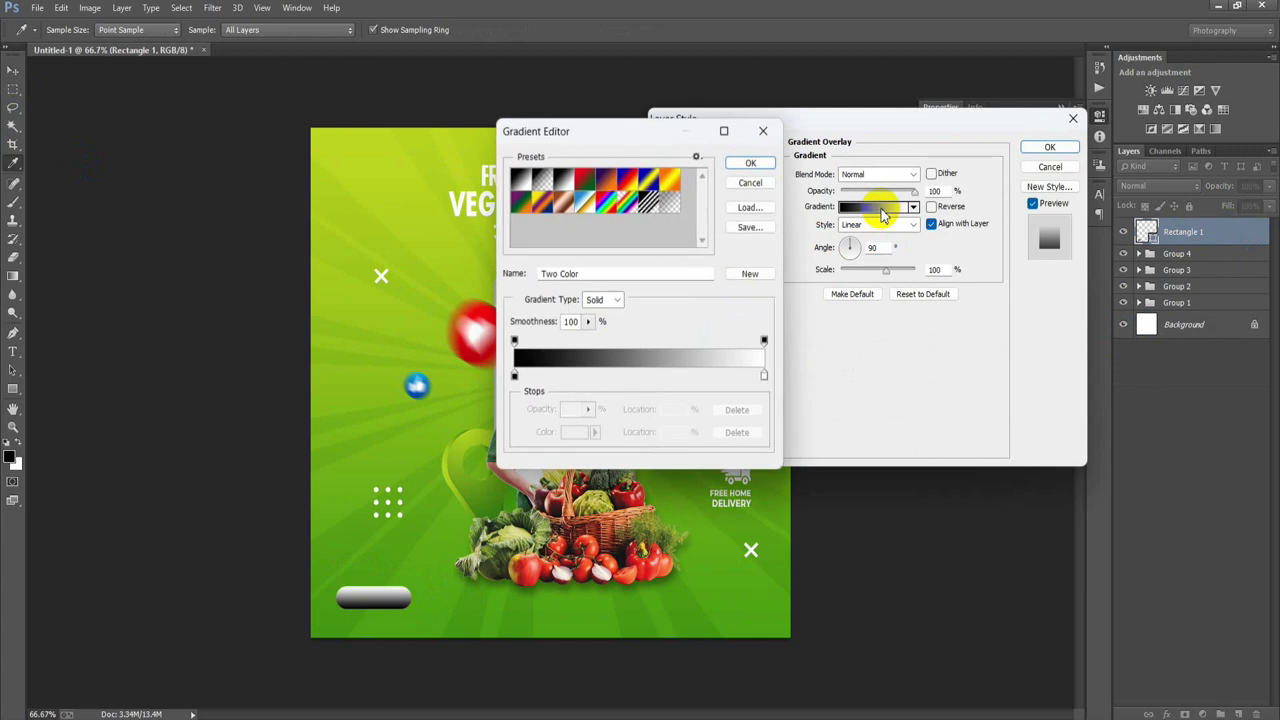
{"action": "left_click", "coordinate": [763, 378]}
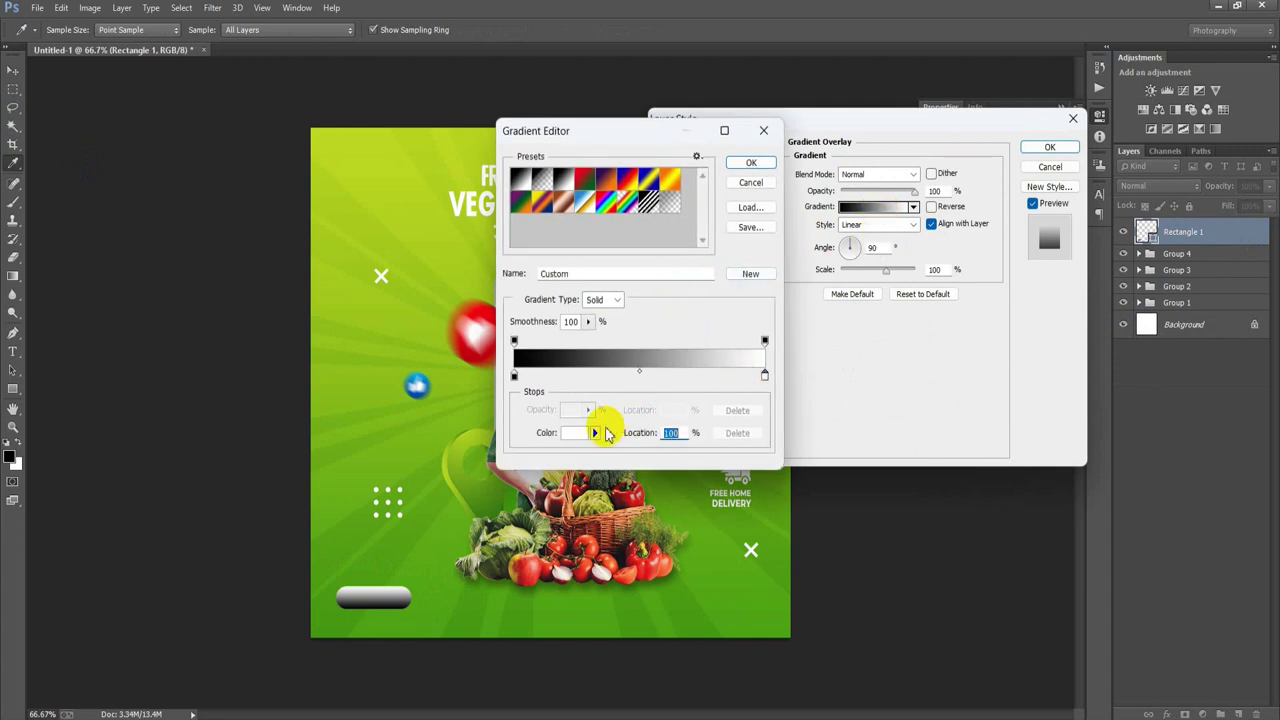
{"action": "left_click", "coordinate": [572, 432]}
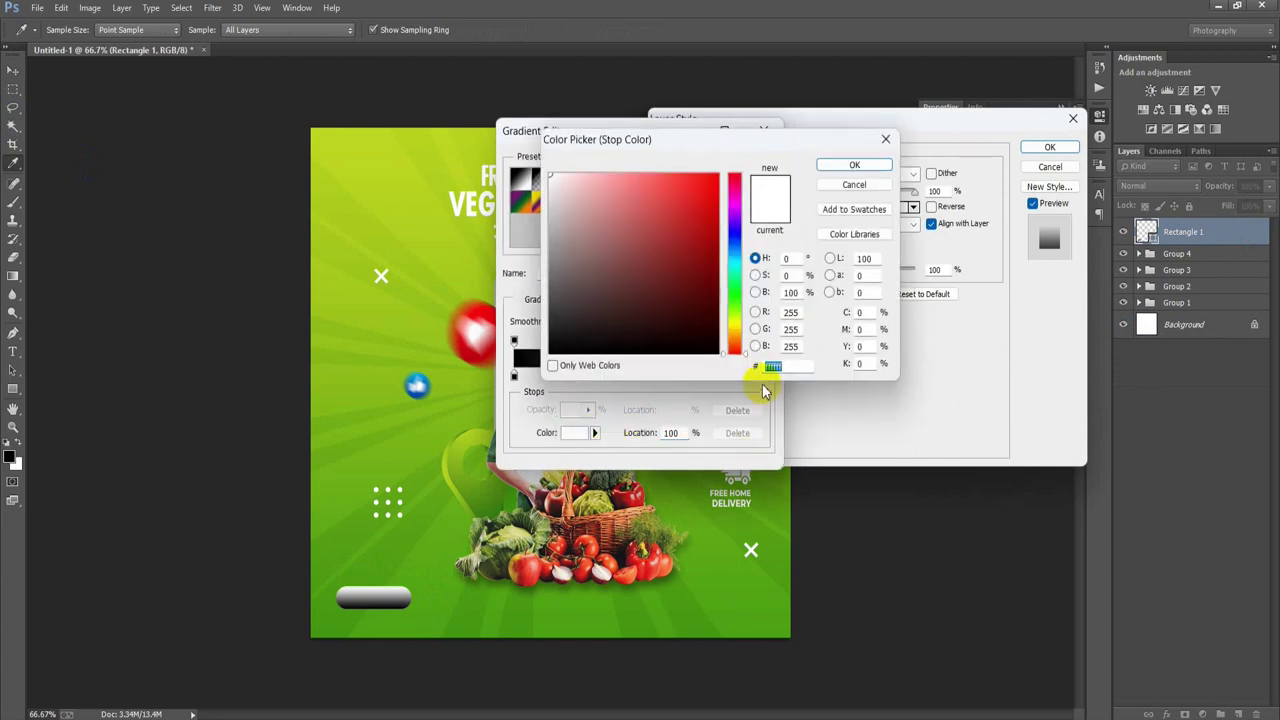
{"action": "type", "text": "4"}
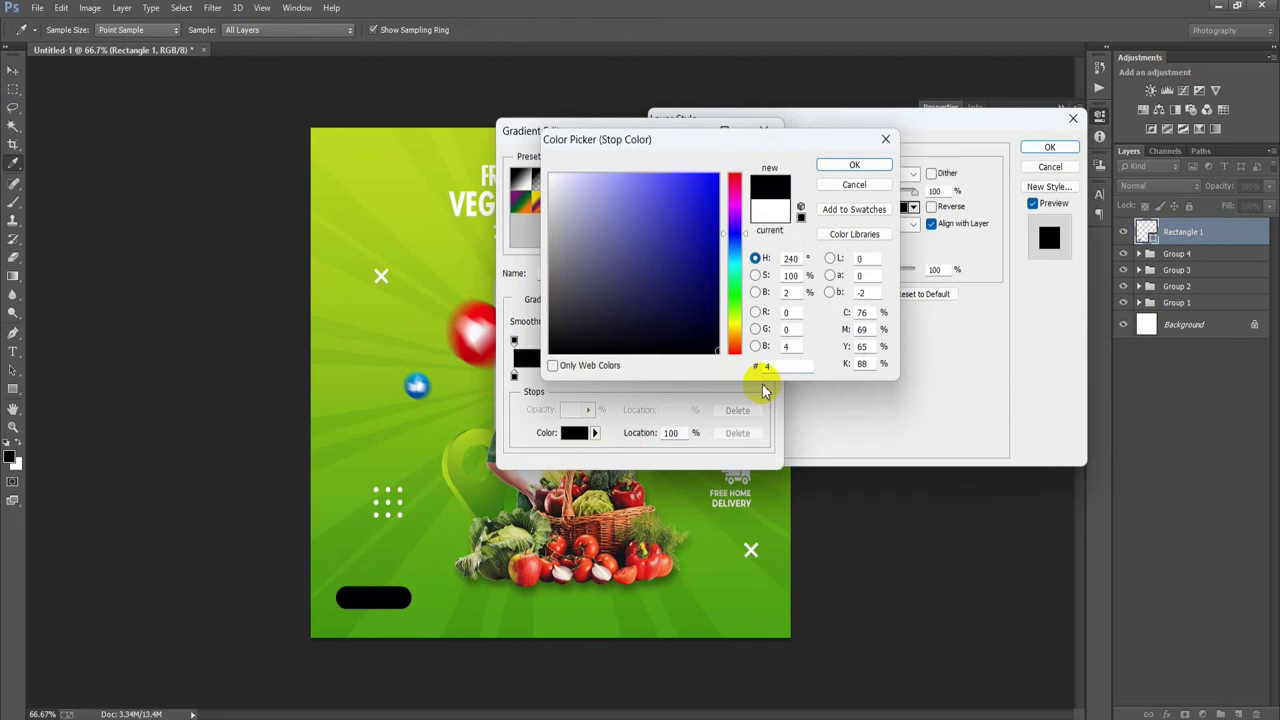
{"action": "type", "text": "59A0D"}
{"action": "left_click", "coordinate": [850, 164]}
{"action": "left_click", "coordinate": [514, 376]}
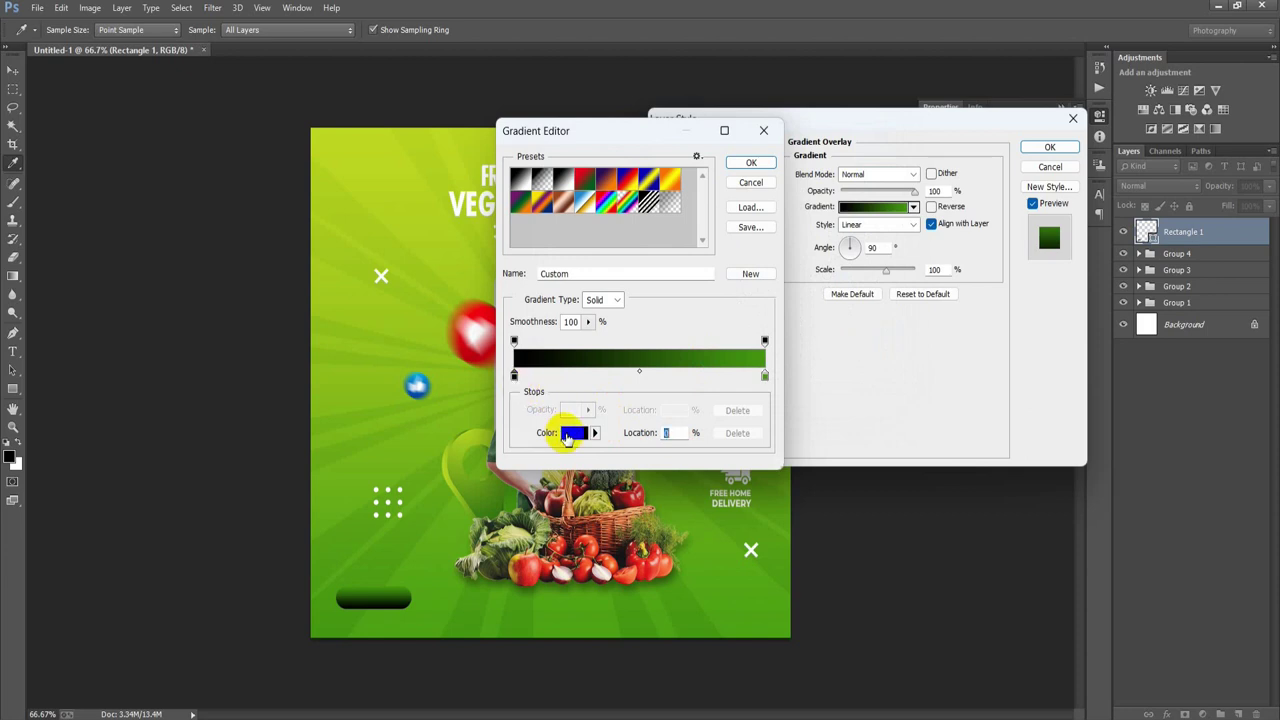
{"action": "left_click", "coordinate": [572, 432]}
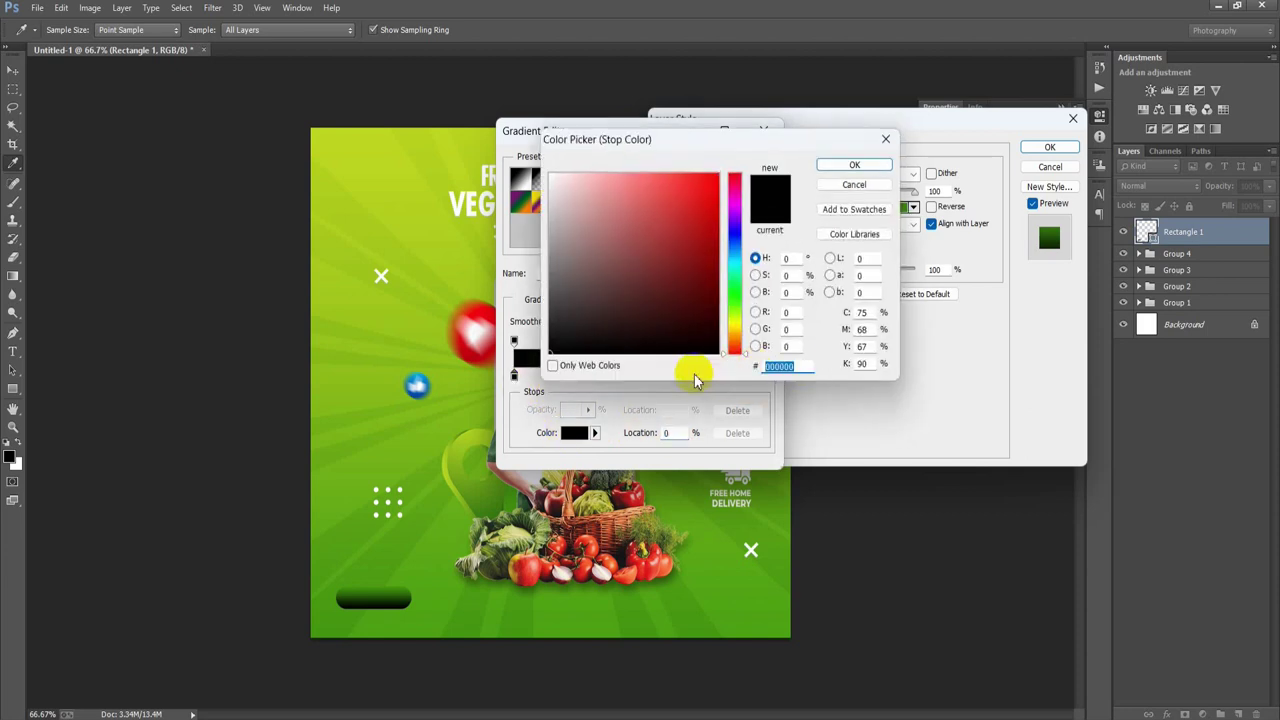
{"action": "type", "text": "B8"}
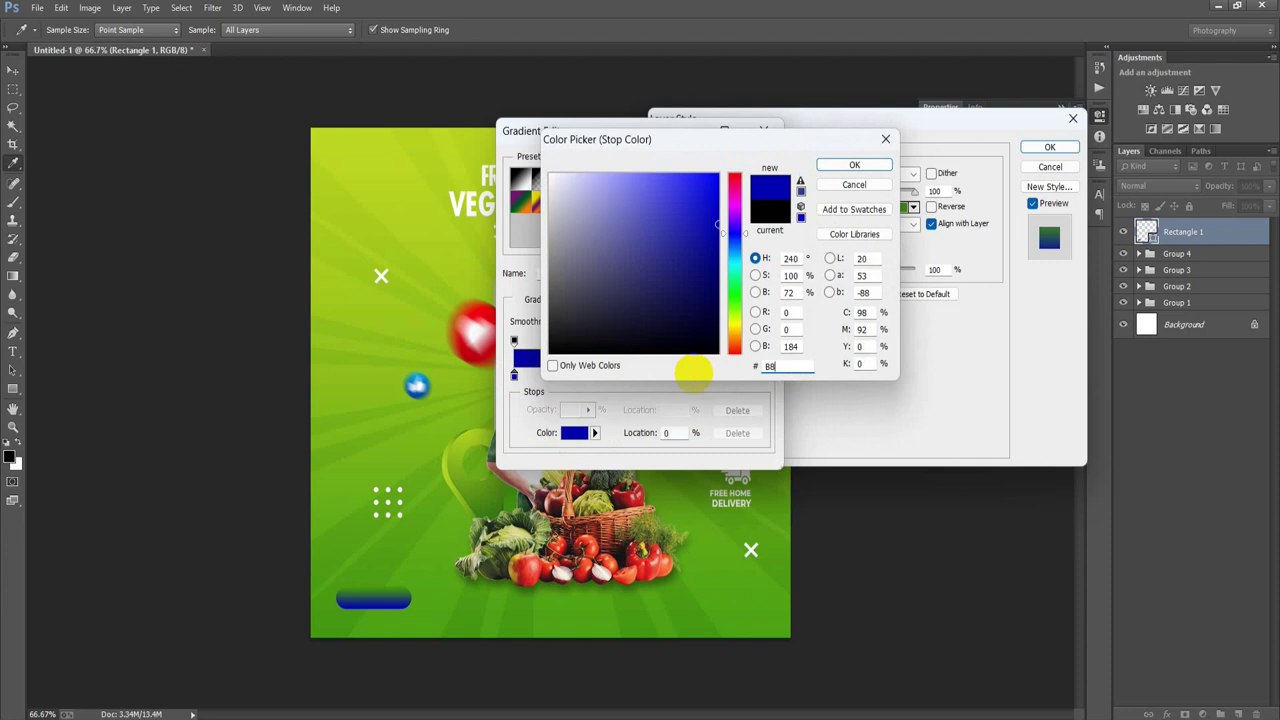
{"action": "type", "text": "8"}
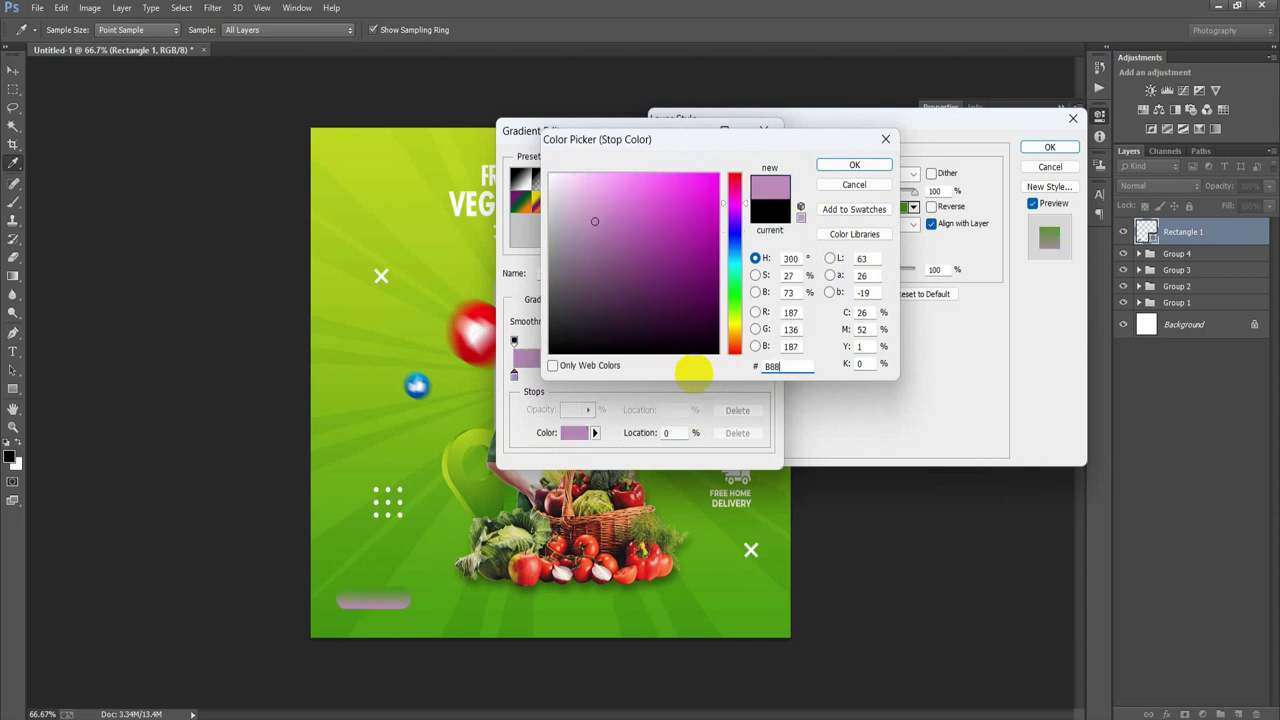
{"action": "type", "text": "B517"}
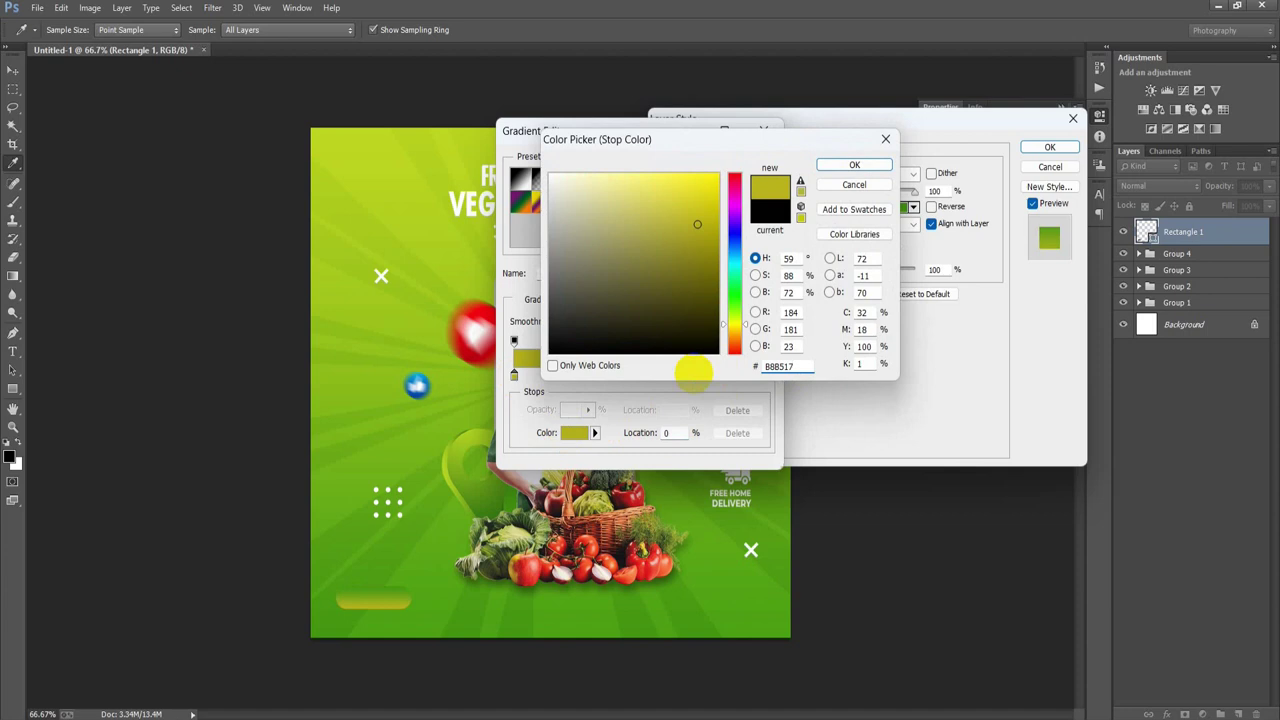
{"action": "left_click", "coordinate": [854, 164]}
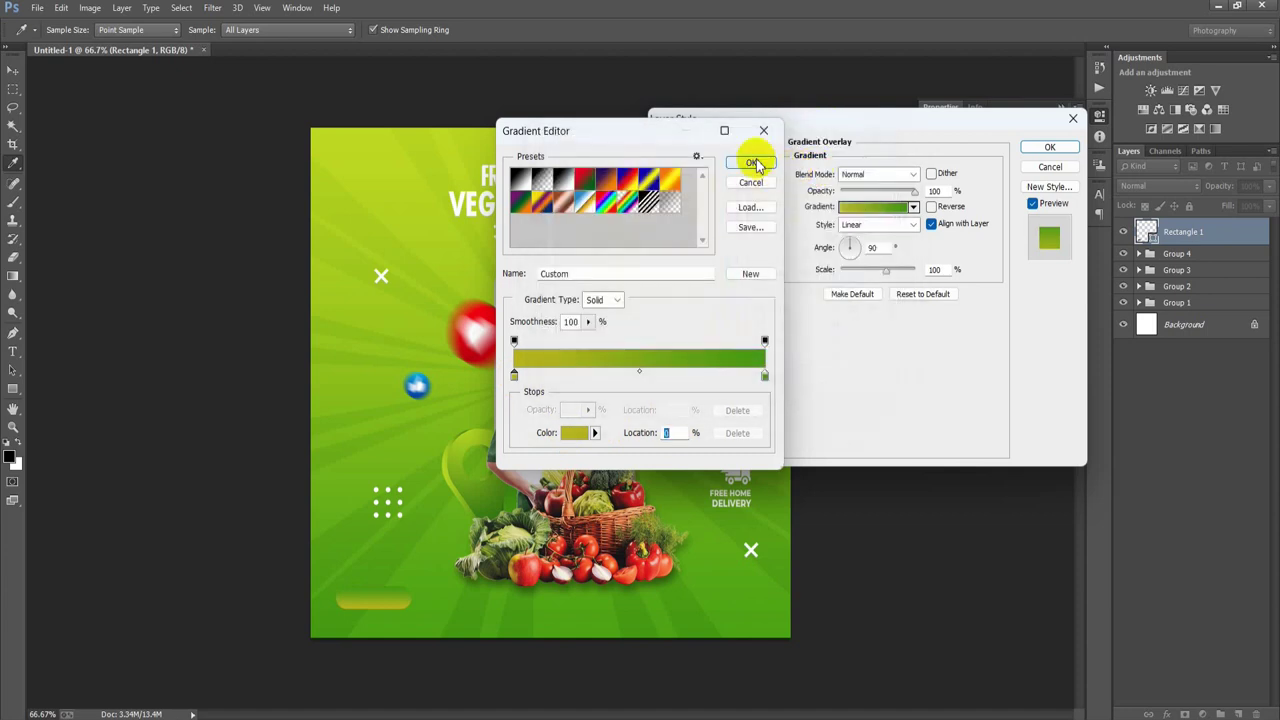
{"action": "left_click", "coordinate": [756, 164]}
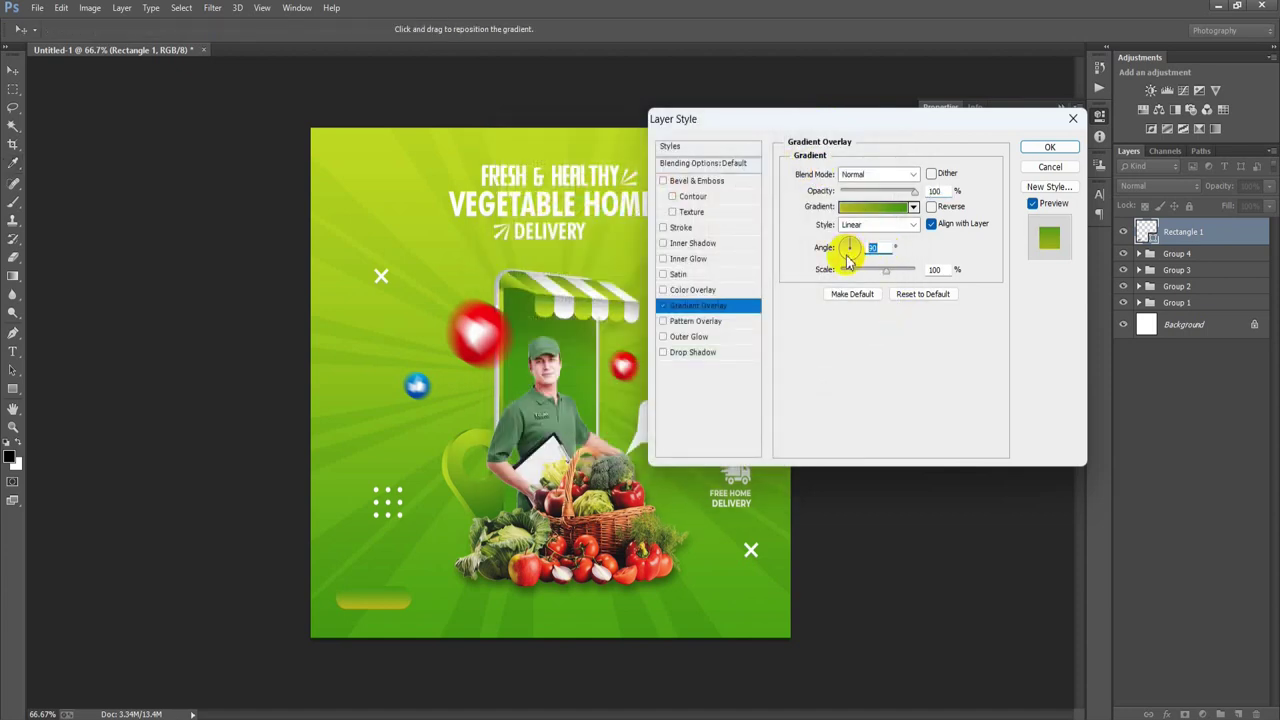
Set the gradient scale to 98% and its angle to about -23°, then apply the style
{"action": "left_click_drag", "start_coordinate": [848, 247], "coordinate": [850, 249]}
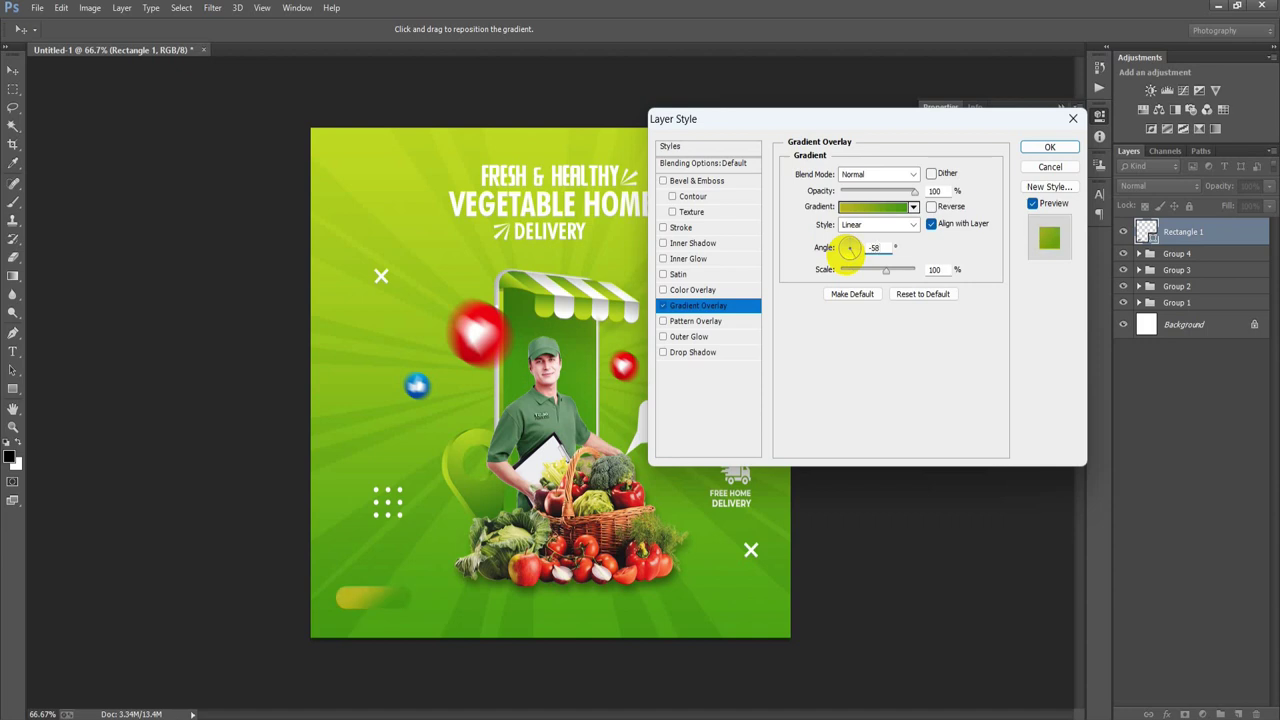
{"action": "double_click", "coordinate": [943, 270]}
{"action": "type", "text": "98"}
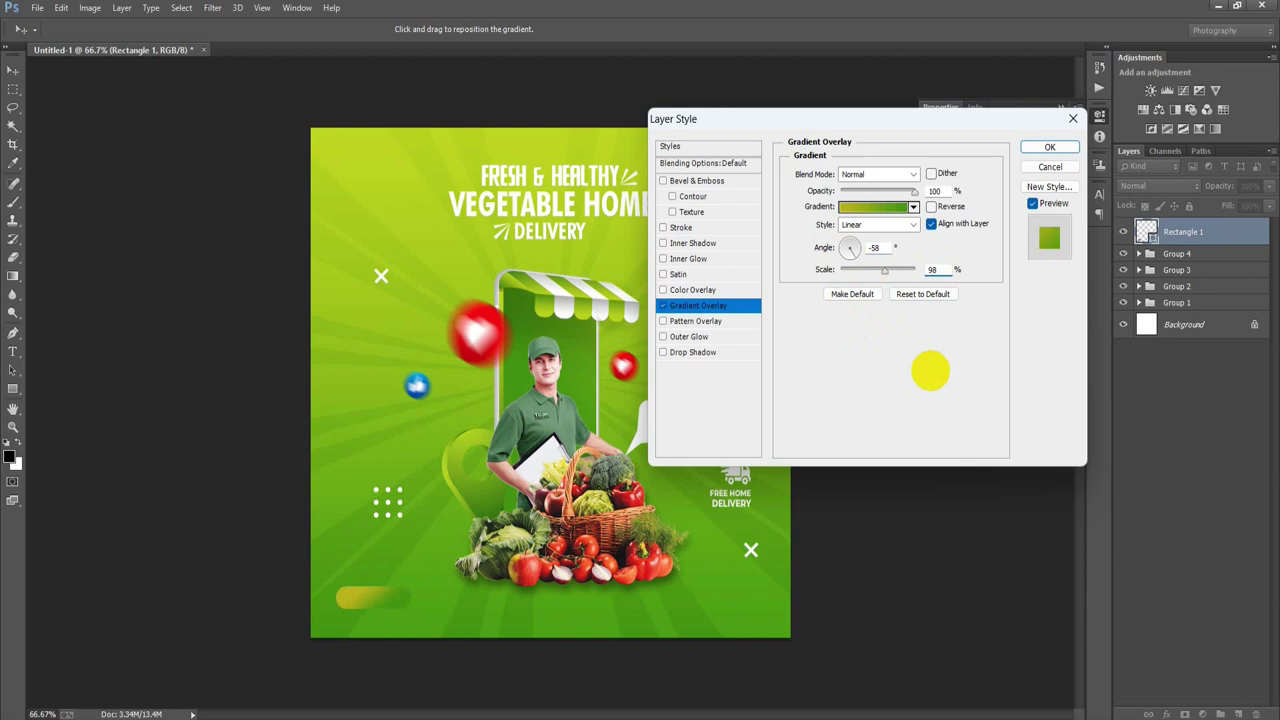
{"action": "left_click", "coordinate": [931, 206]}
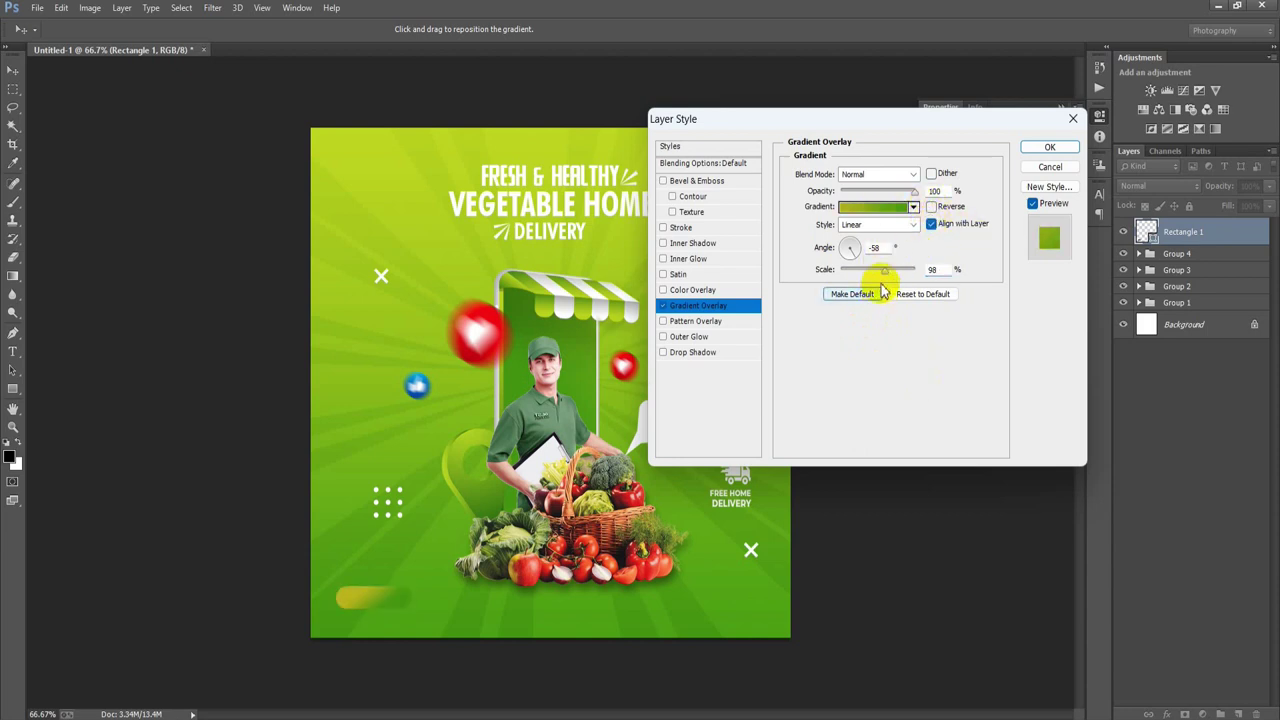
{"action": "left_click_drag", "start_coordinate": [857, 263], "coordinate": [828, 253]}
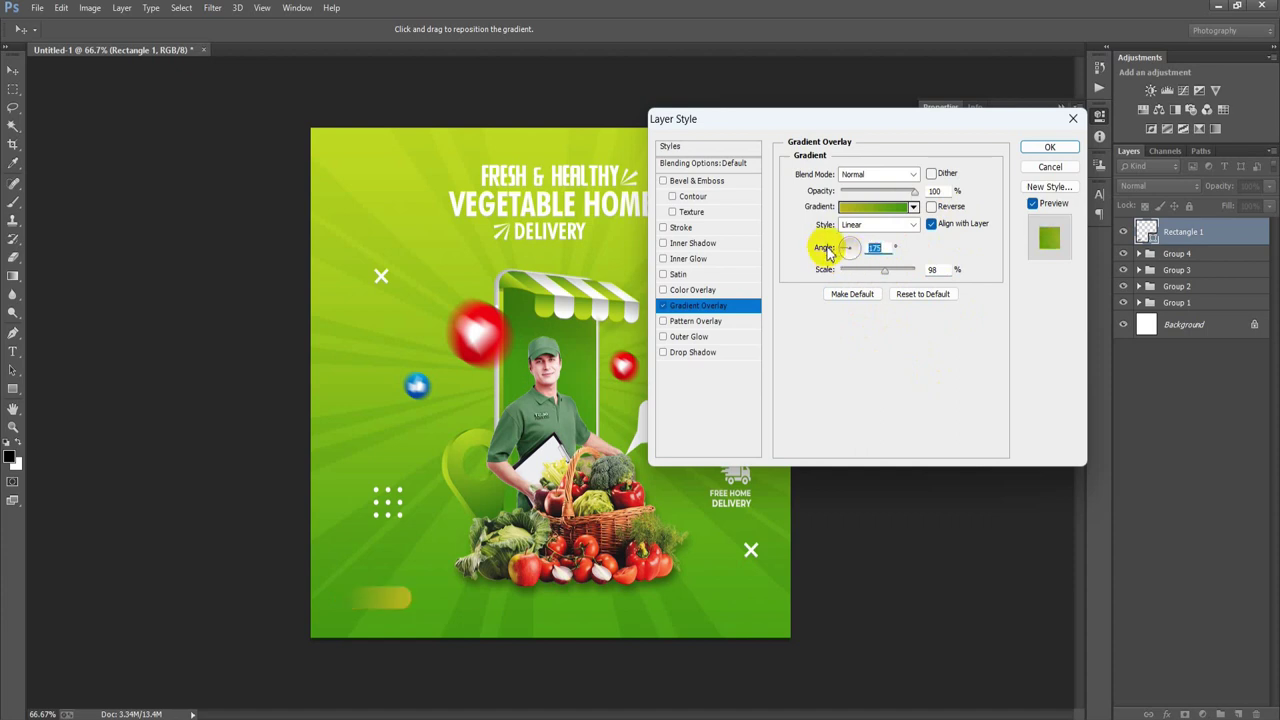
{"action": "left_click_drag", "start_coordinate": [829, 253], "coordinate": [871, 263]}
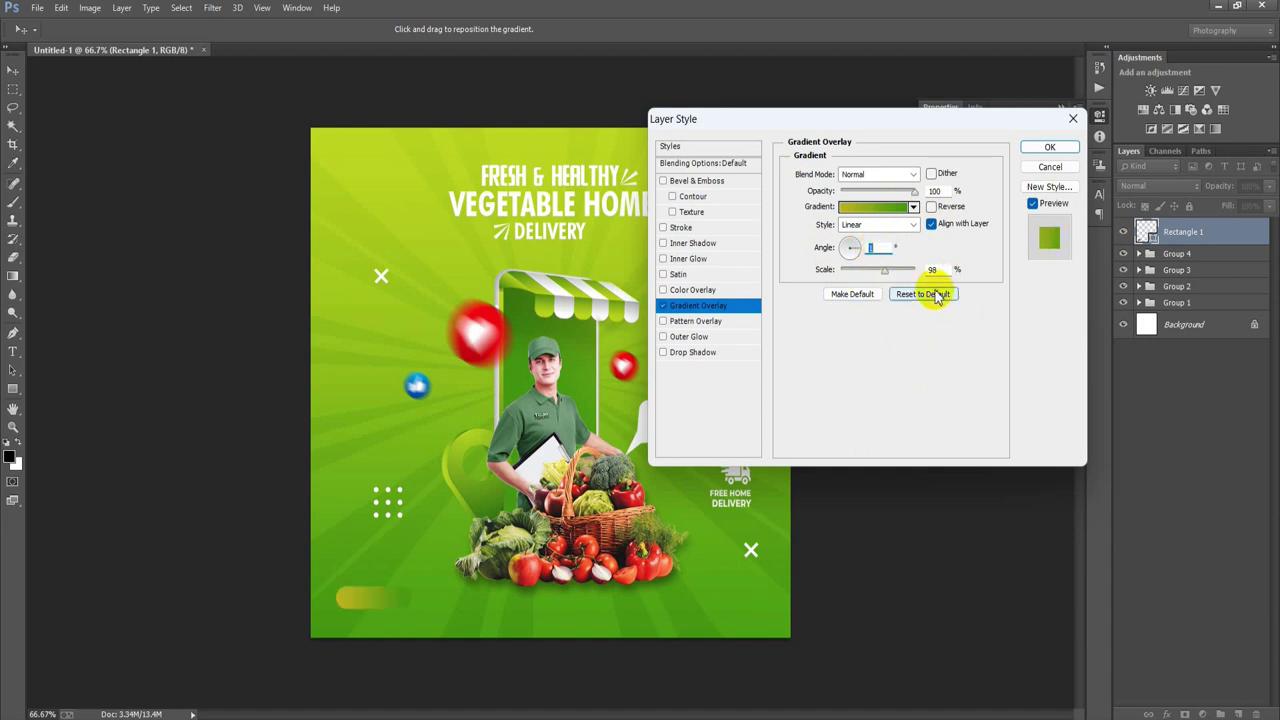
{"action": "left_click", "coordinate": [1048, 148]}
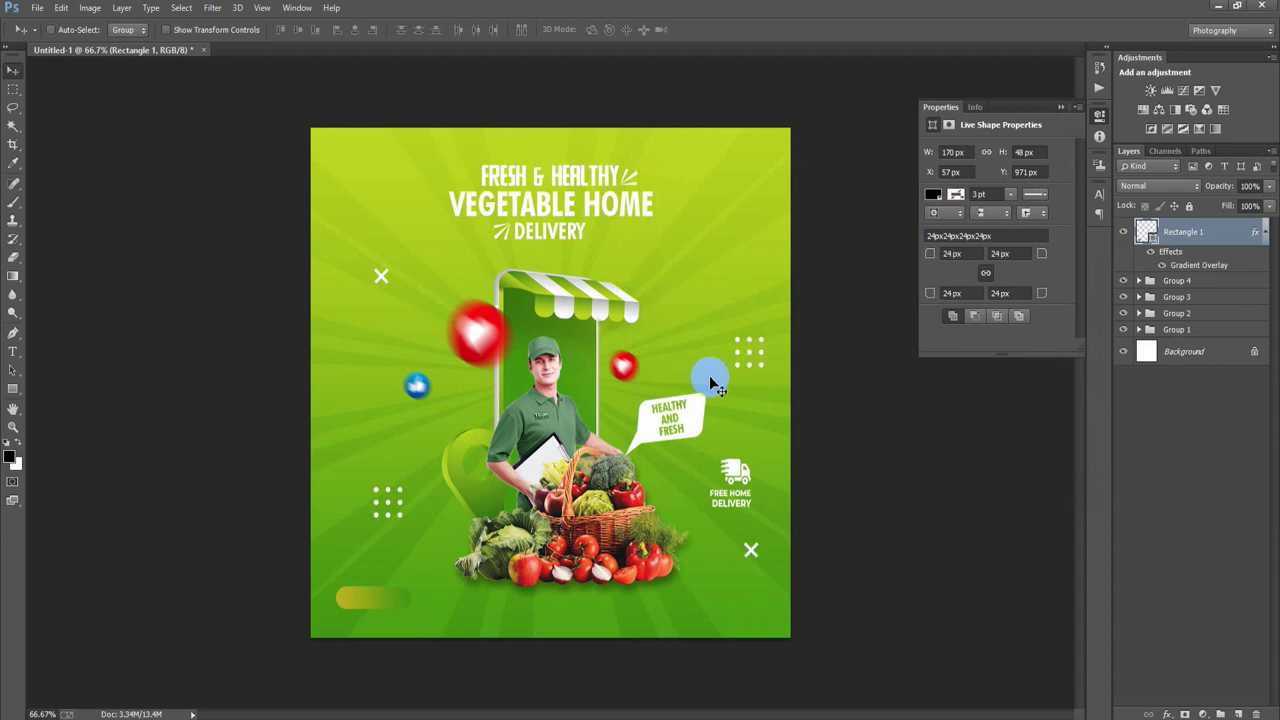
Close the shape properties and give the NUMBER group the Color Burn blend mode
{"action": "left_click", "coordinate": [1060, 106]}
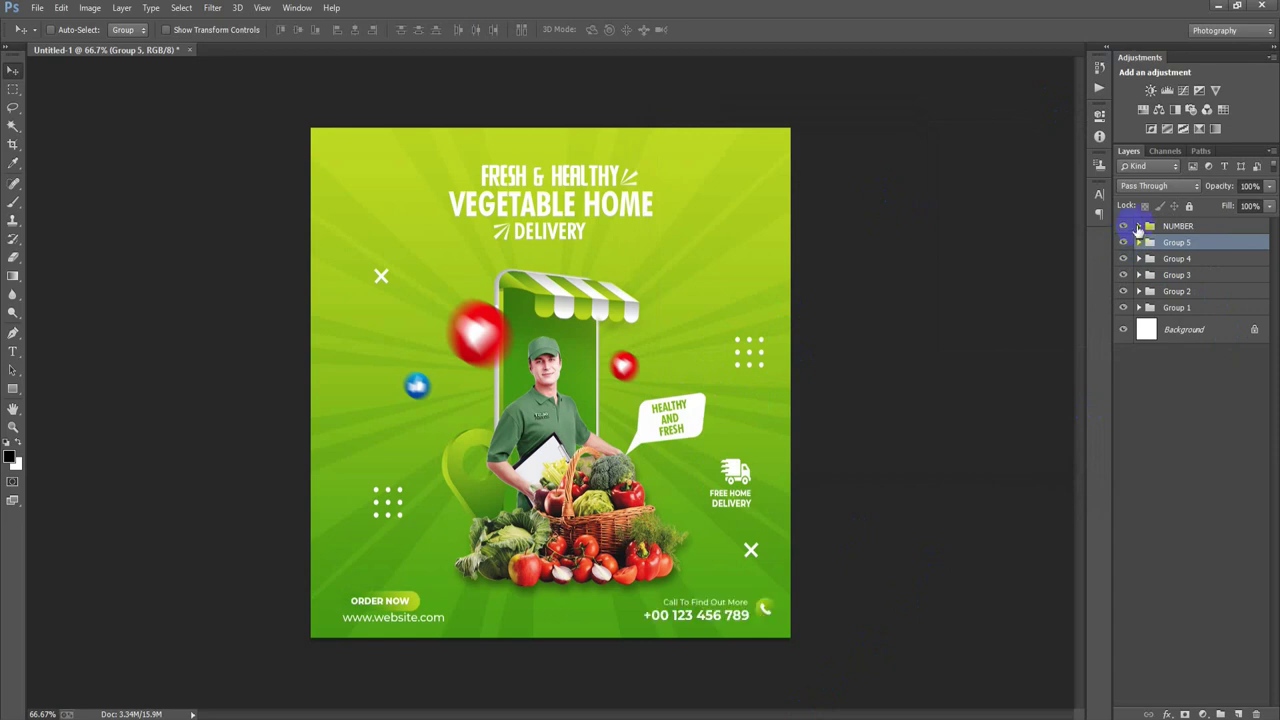
{"action": "left_click", "coordinate": [1176, 226]}
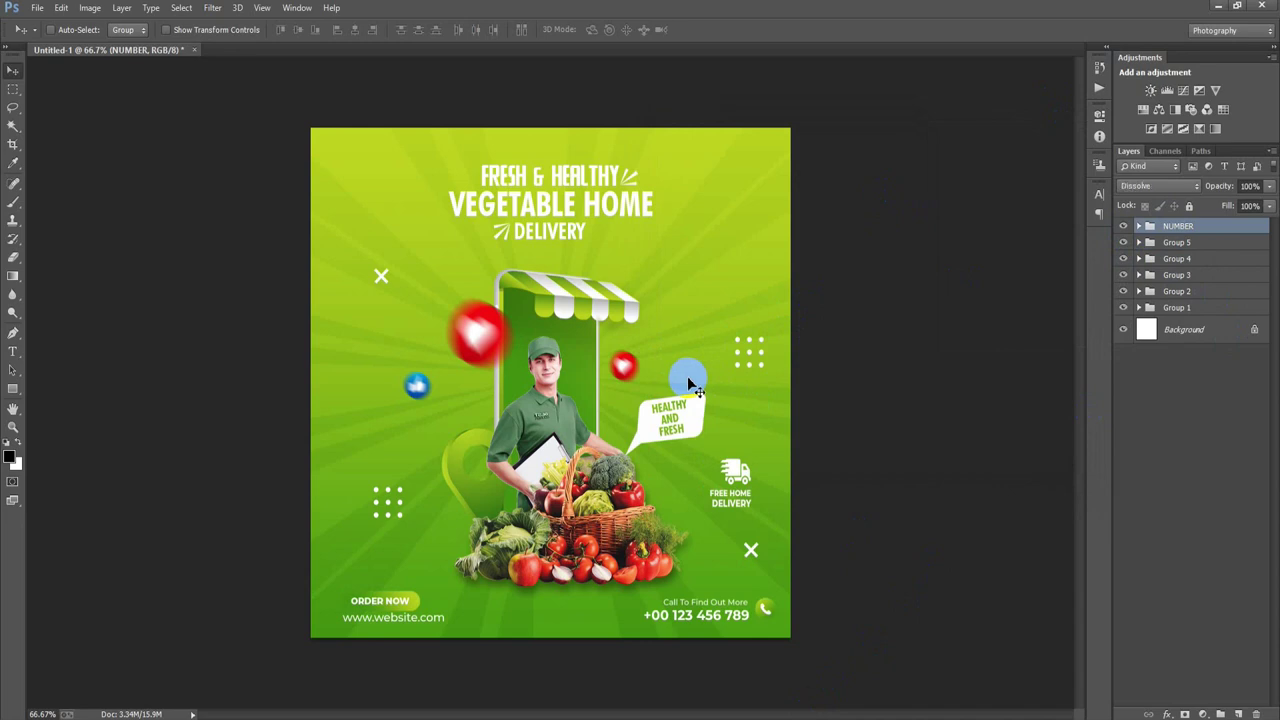
{"action": "key", "text": "alt+shift+b"}
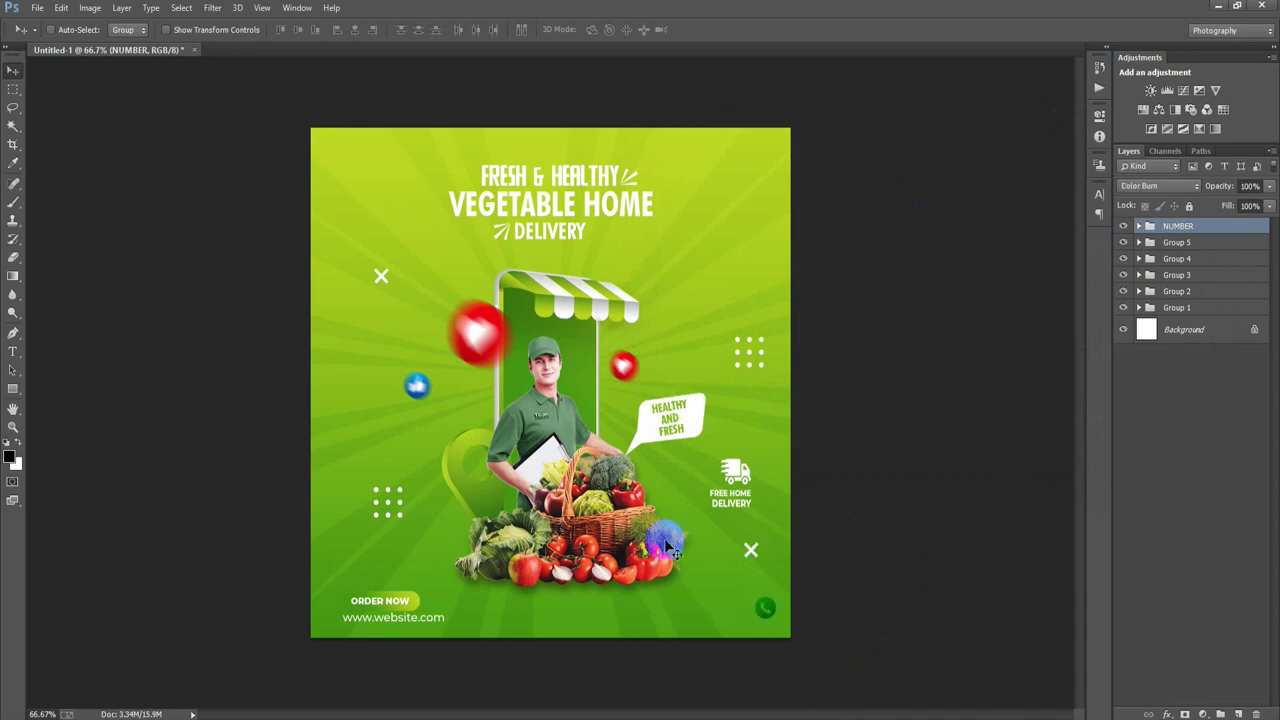
{"action": "key", "text": "ctrl+plus"}
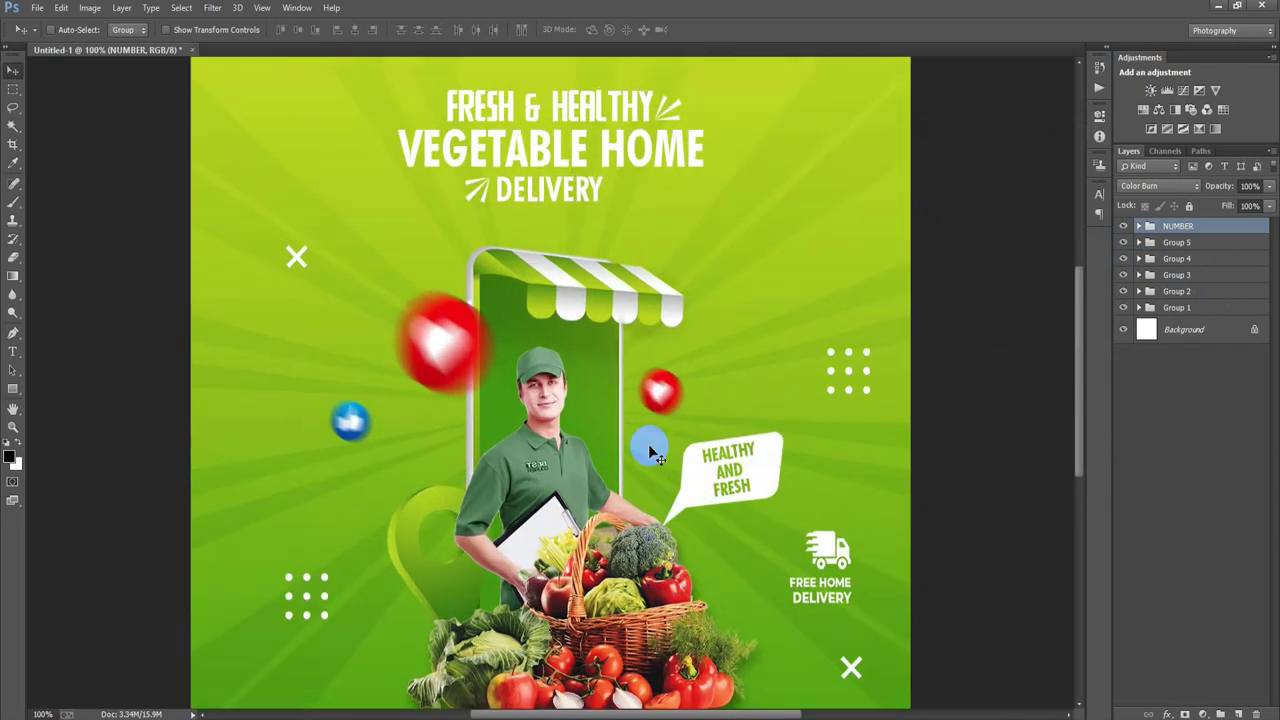
{"action": "scroll", "coordinate": [646, 212], "scroll_direction": "up", "scroll_amount": 3}
{"action": "scroll", "coordinate": [646, 212], "scroll_direction": "down", "scroll_amount": 1}
{"action": "scroll", "coordinate": [646, 212], "scroll_direction": "down", "scroll_amount": 2}
{"action": "scroll", "coordinate": [650, 240], "scroll_direction": "down", "scroll_amount": 2}
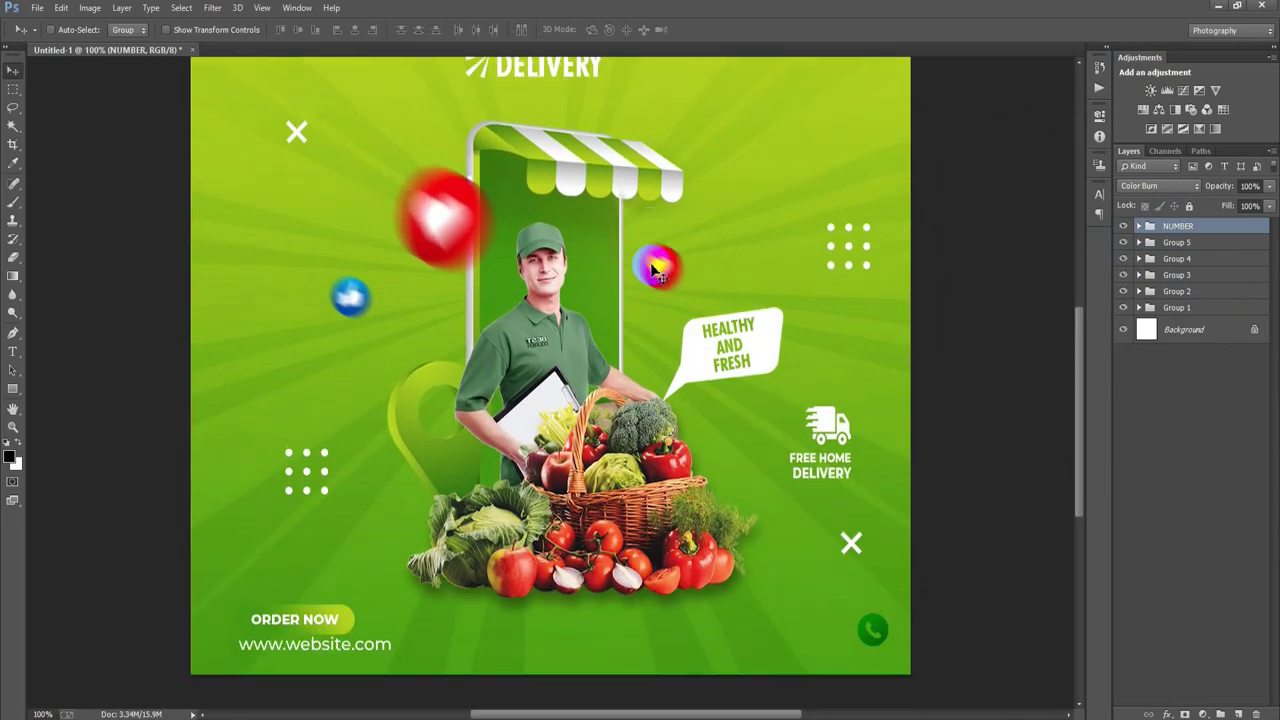
{"action": "scroll", "coordinate": [652, 270], "scroll_direction": "up", "scroll_amount": 1}
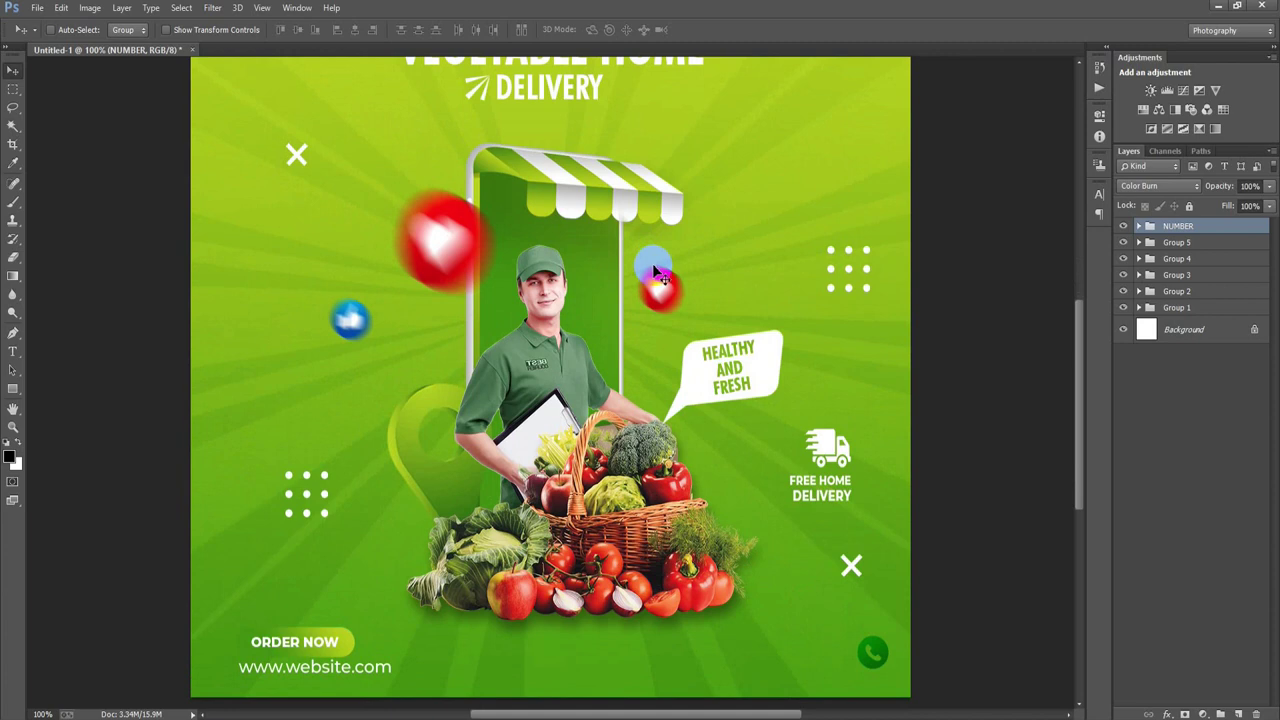
{"action": "key", "text": "ctrl+minus"}
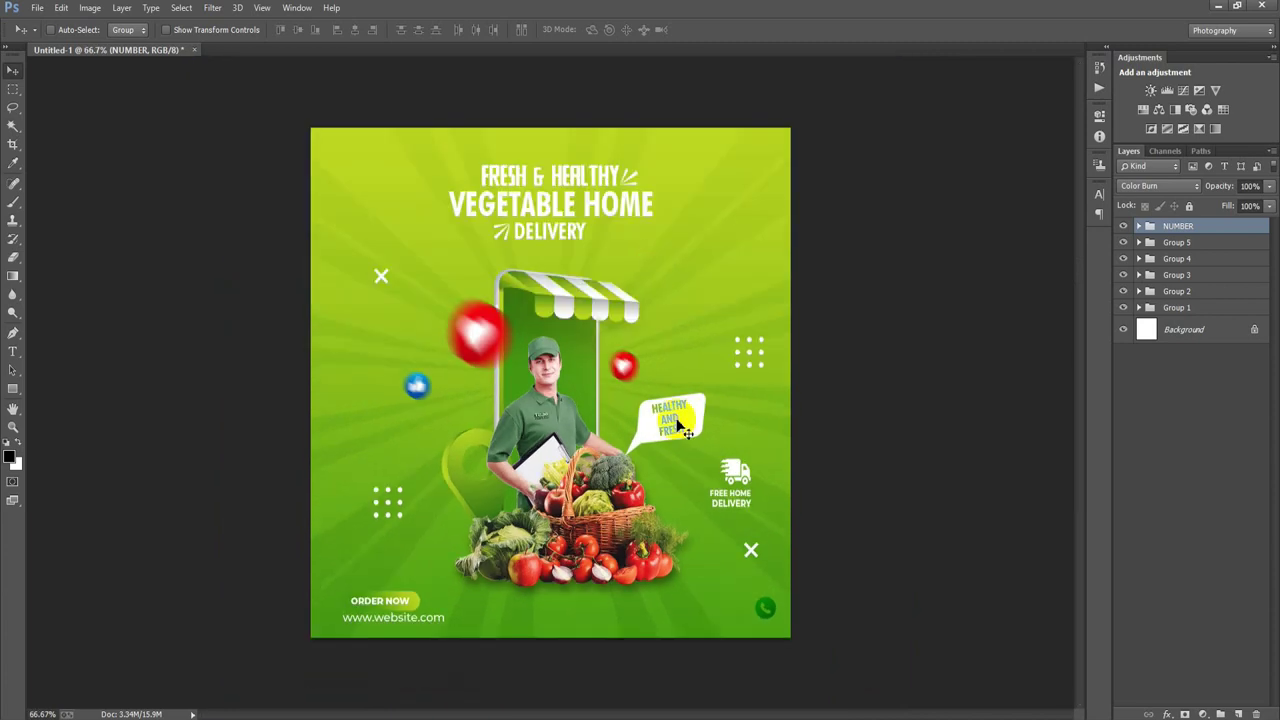